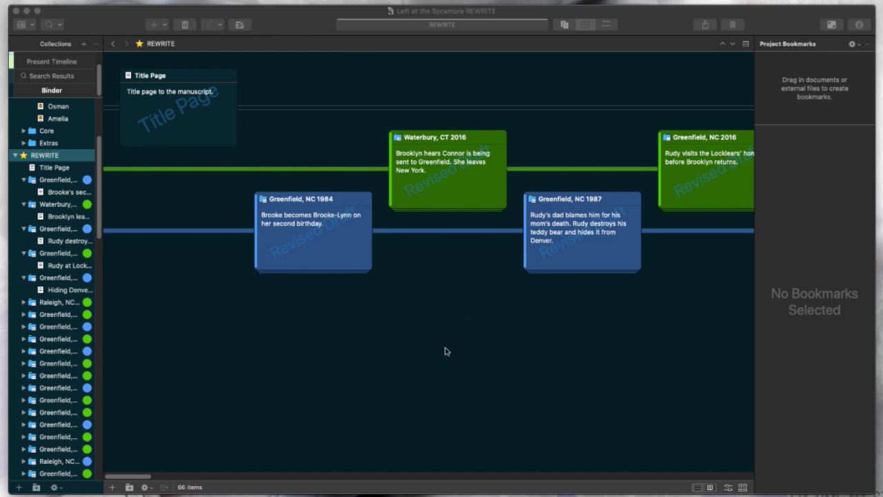
Look through the chapter cards along the green and blue timelines of the REWRITE corkboard
scroll(390, 310, "right", 1)
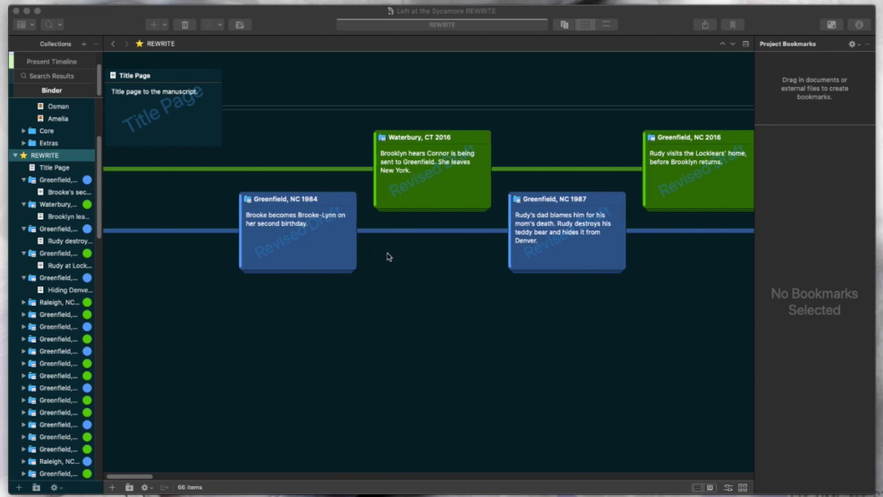
scroll(387, 252, "right", 10)
scroll(388, 256, "right", 6)
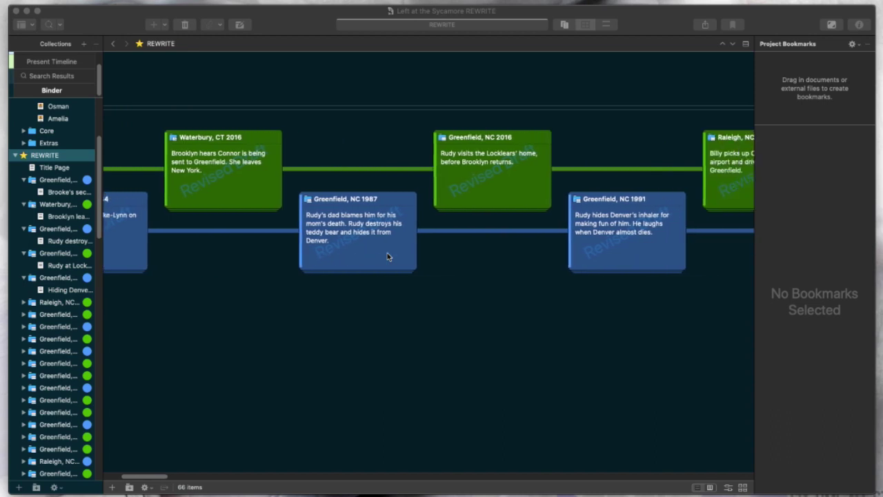
scroll(428, 261, "right", 3)
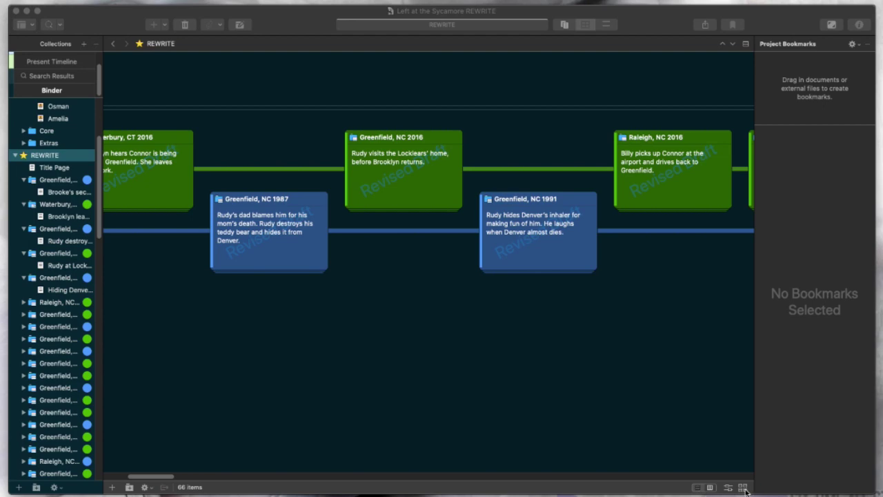
Show the REWRITE corkboard as a grid, review its chapter cards and select the "Brooklyn and Worth reconnect." card
left_click(697, 487)
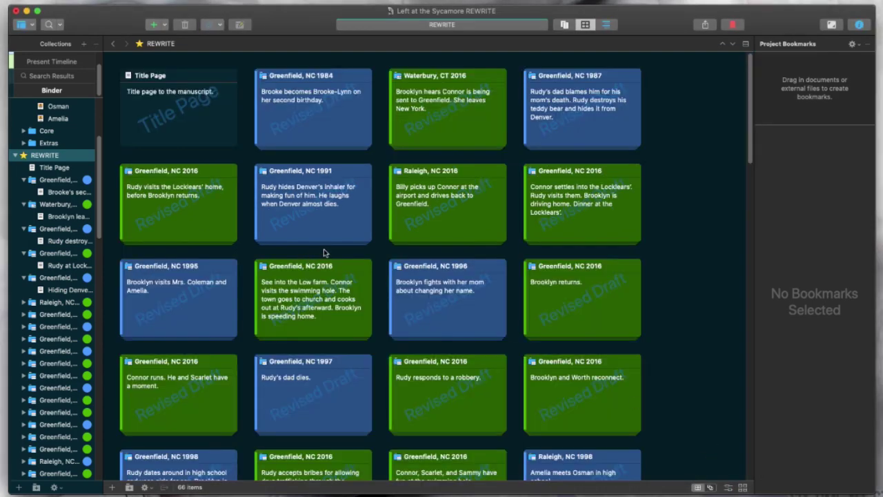
scroll(376, 297, "down", 8)
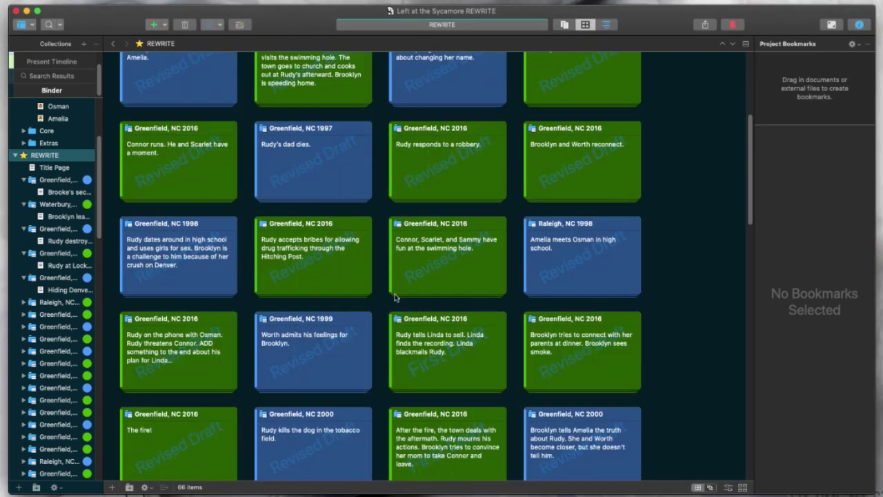
scroll(381, 306, "down", 4)
scroll(385, 305, "up", 4)
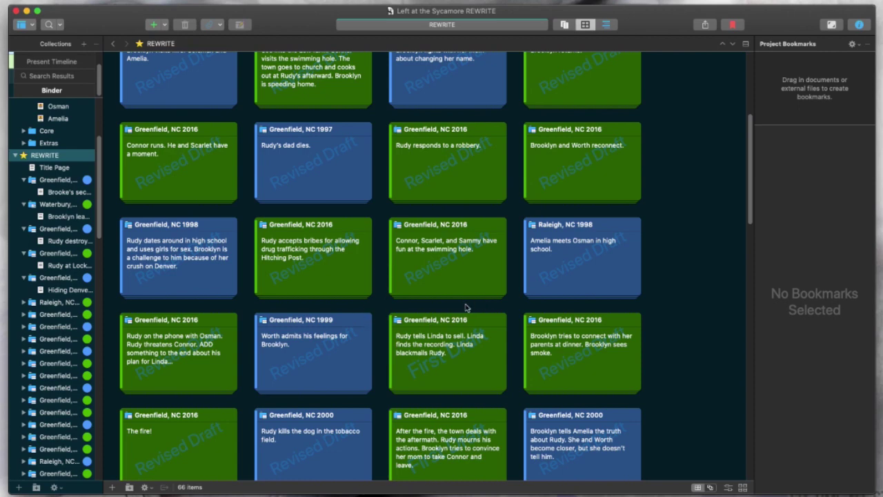
mouse_move(573, 182)
left_mouse_down()
mouse_move(543, 192)
mouse_move(509, 258)
mouse_move(434, 286)
mouse_move(529, 202)
mouse_move(526, 256)
mouse_move(580, 168)
left_mouse_up()
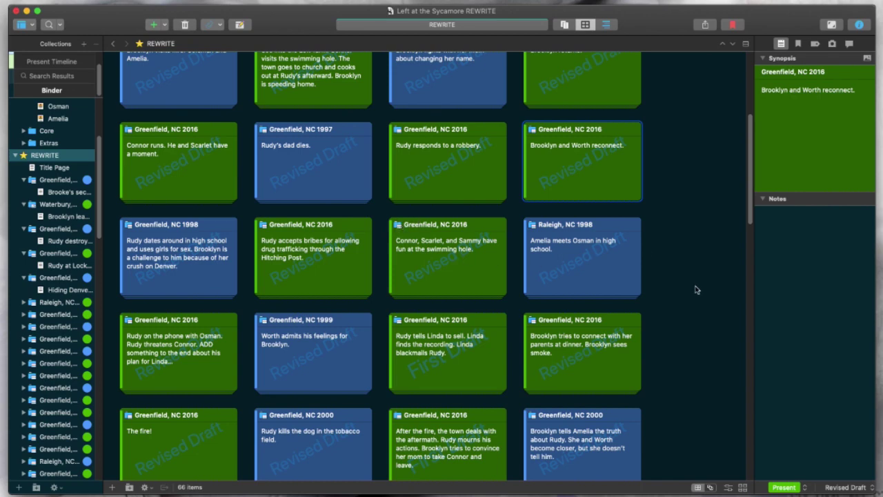
scroll(695, 292, "down", 4)
scroll(635, 312, "up", 10)
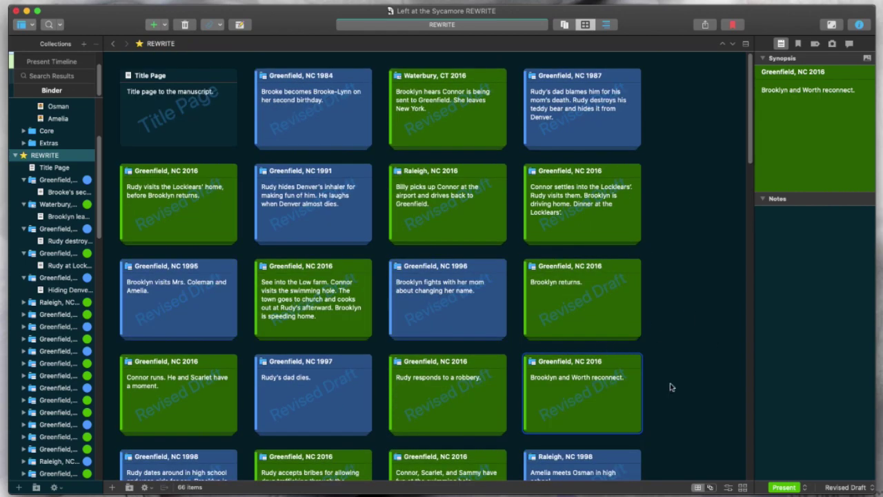
Switch the corkboard to freeform layout and shift the Raleigh, NC 1998 card over the neighbouring Greenfield, NC 2016 card
left_click(713, 489)
scroll(523, 318, "down", 4)
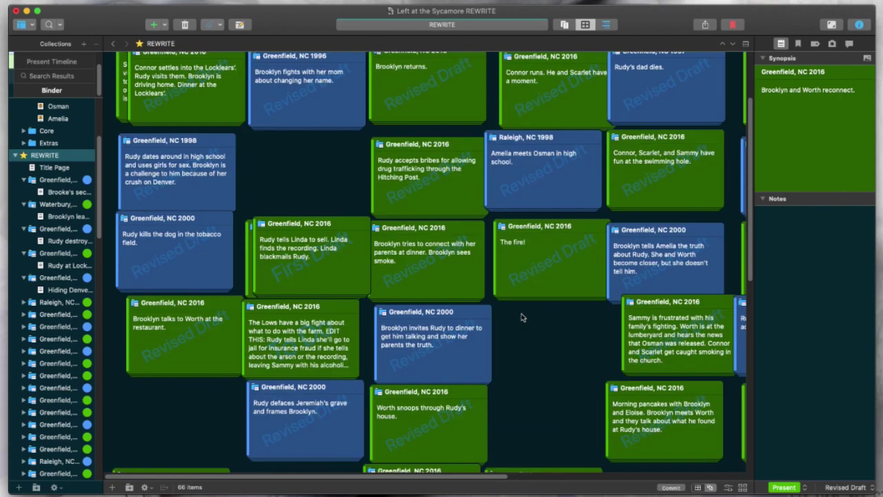
scroll(398, 318, "down", 3)
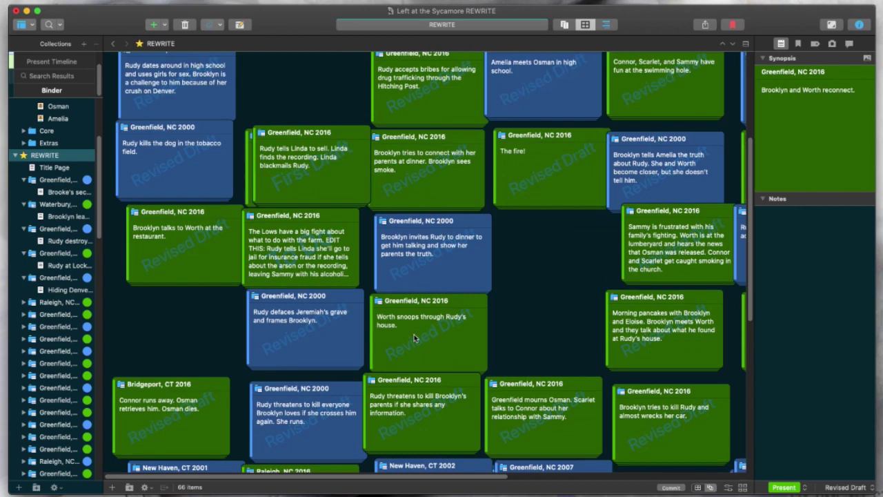
scroll(414, 334, "up", 7)
mouse_move(497, 266)
left_mouse_down()
mouse_move(414, 265)
mouse_move(528, 264)
mouse_move(487, 267)
left_mouse_up()
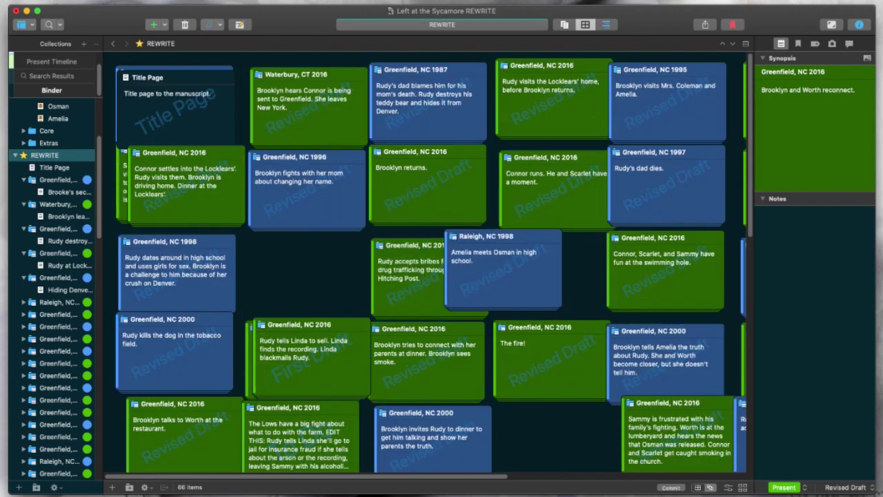
Arrange the REWRITE corkboard cards by label and select the first Greenfield, NC 2016 chapter card on the green line
left_click(698, 487)
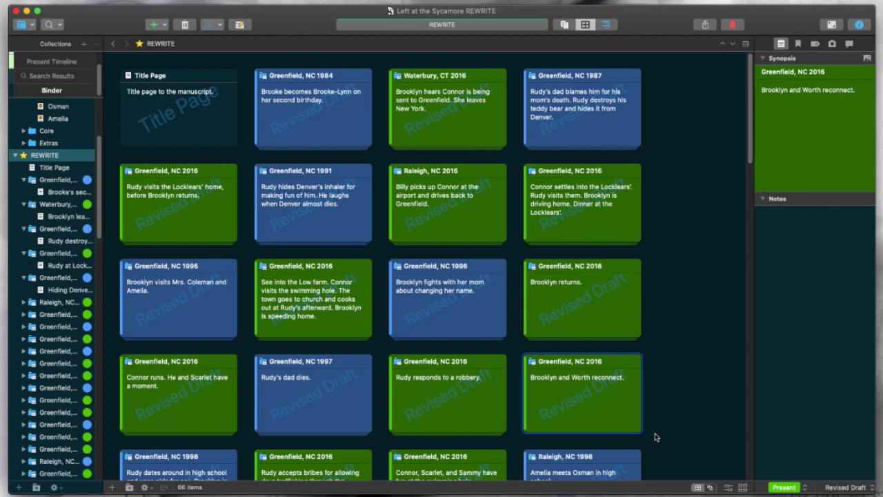
left_click(727, 489)
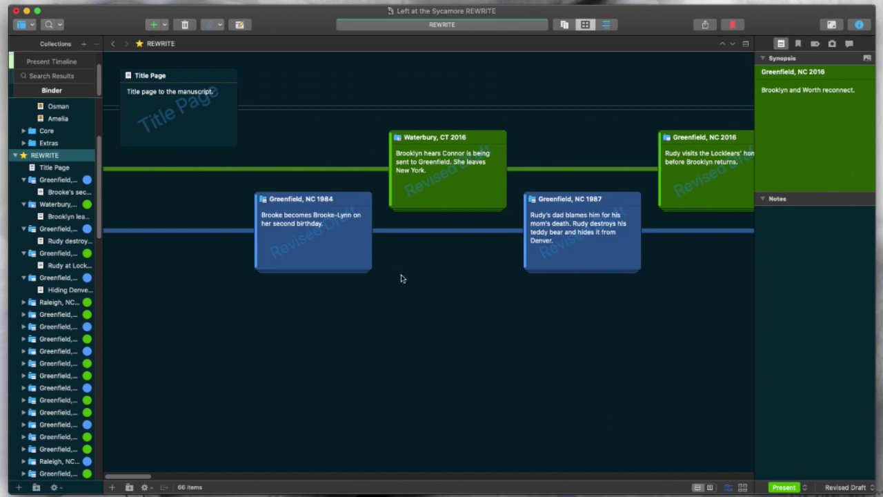
scroll(406, 279, "right", 5)
scroll(414, 283, "right", 12)
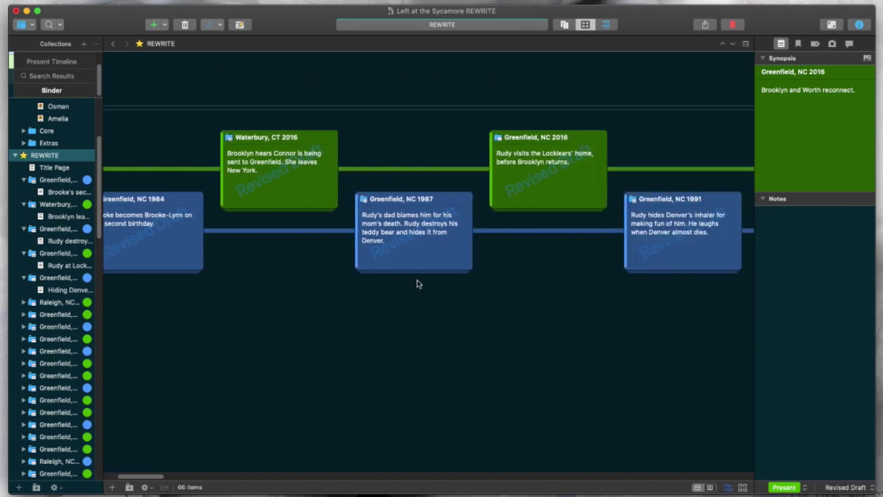
scroll(424, 288, "right", 3)
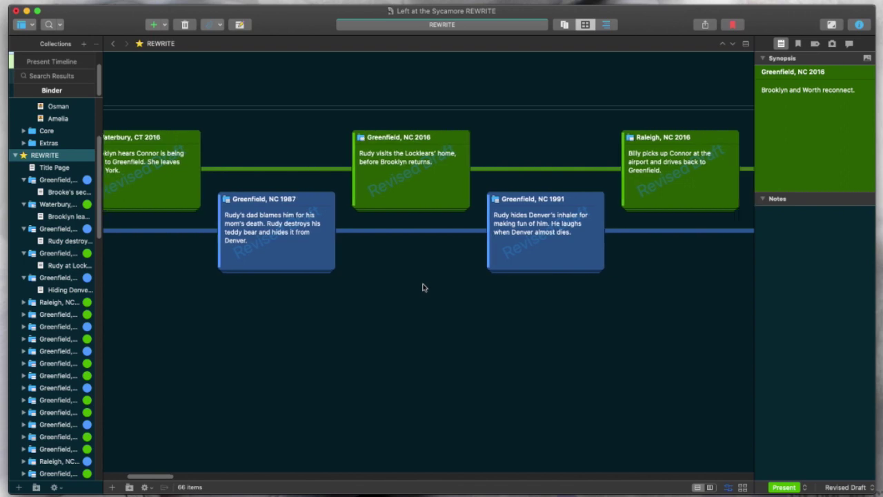
left_click(396, 165)
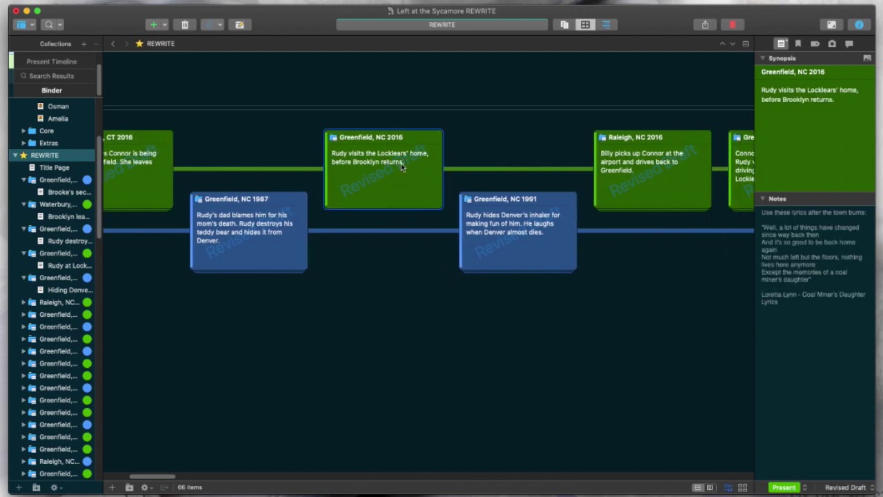
Examine how the 2016 and past chapters alternate further along the label timelines, up to Greenfield, NC 1997
scroll(398, 229, "right", 3)
scroll(397, 230, "right", 10)
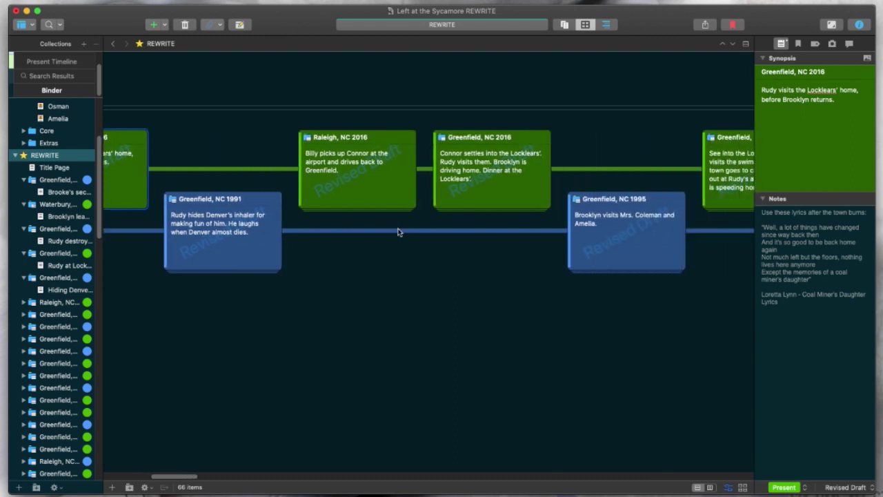
scroll(398, 231, "right", 10)
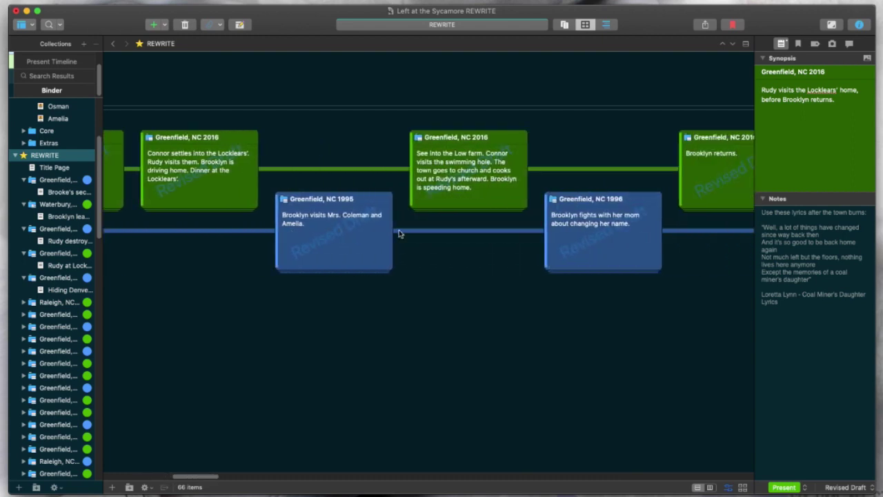
scroll(398, 232, "right", 8)
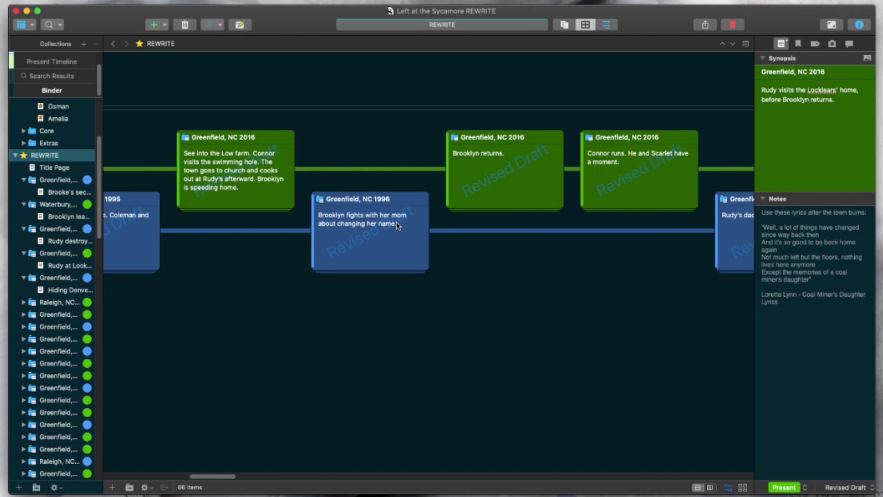
scroll(388, 224, "right", 2)
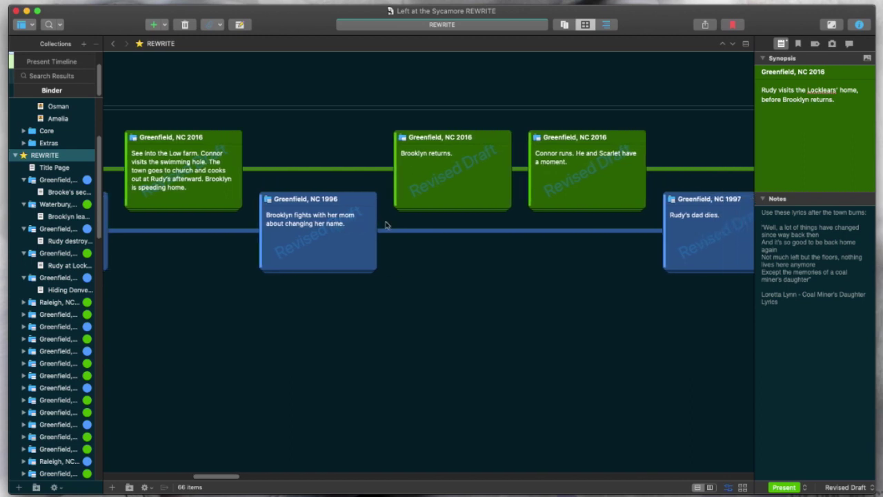
scroll(386, 224, "right", 9)
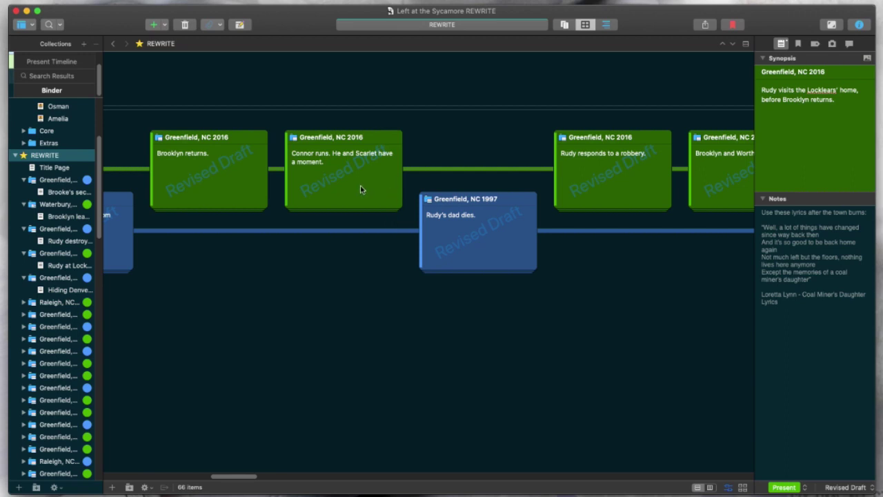
Open the Raleigh, NC 2016 chapter folder from the binder and look over the other chapter folders
scroll(80, 260, "down", 1)
scroll(80, 261, "down", 5)
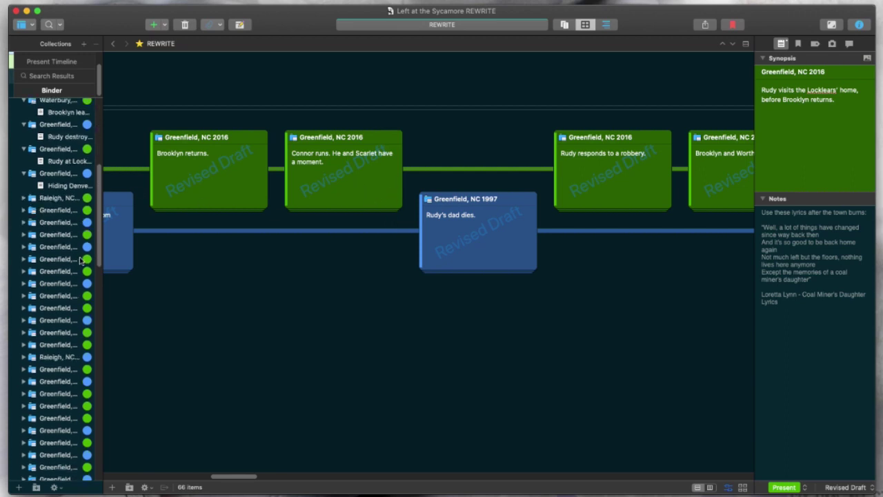
left_click(71, 200)
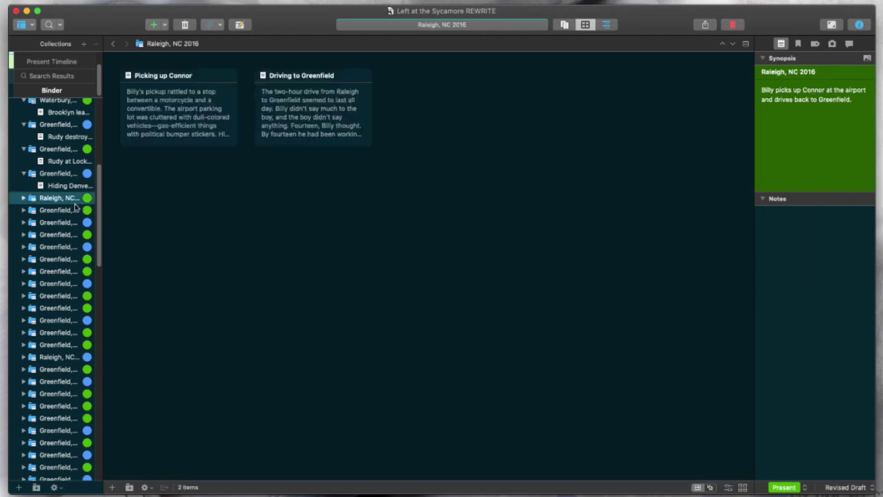
scroll(54, 233, "down", 2)
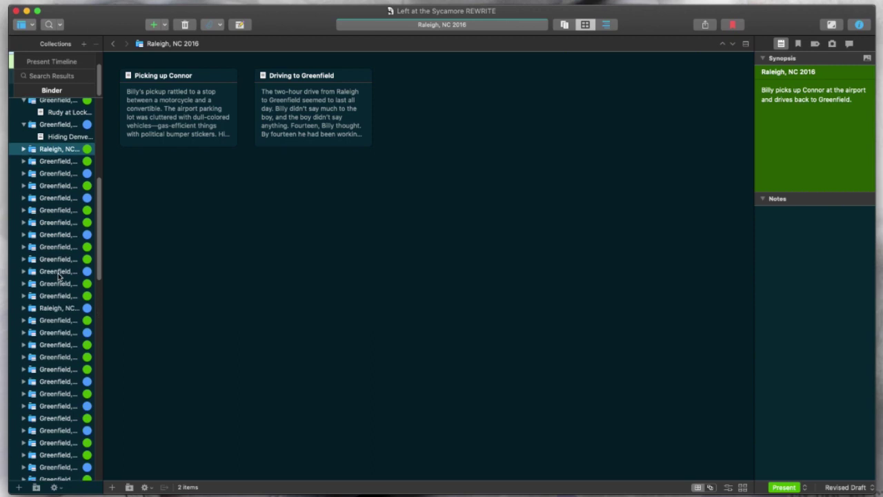
scroll(61, 273, "down", 5)
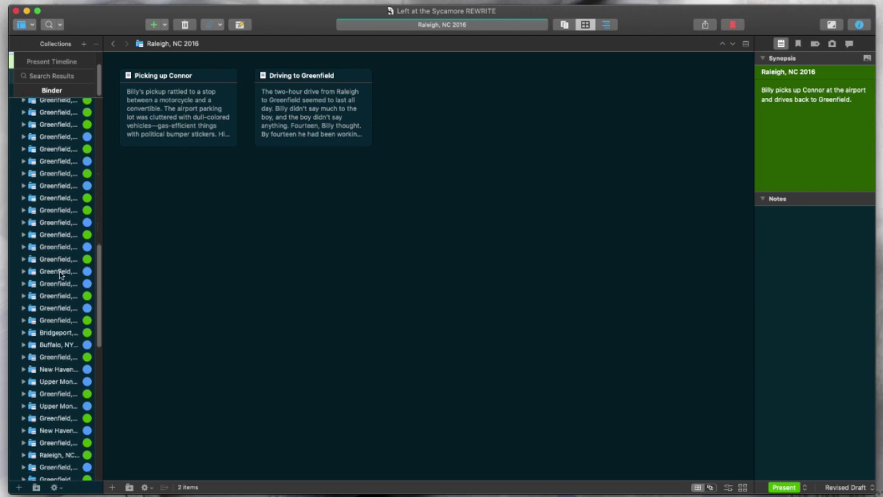
scroll(61, 272, "up", 10)
scroll(54, 279, "up", 5)
scroll(53, 279, "down", 8)
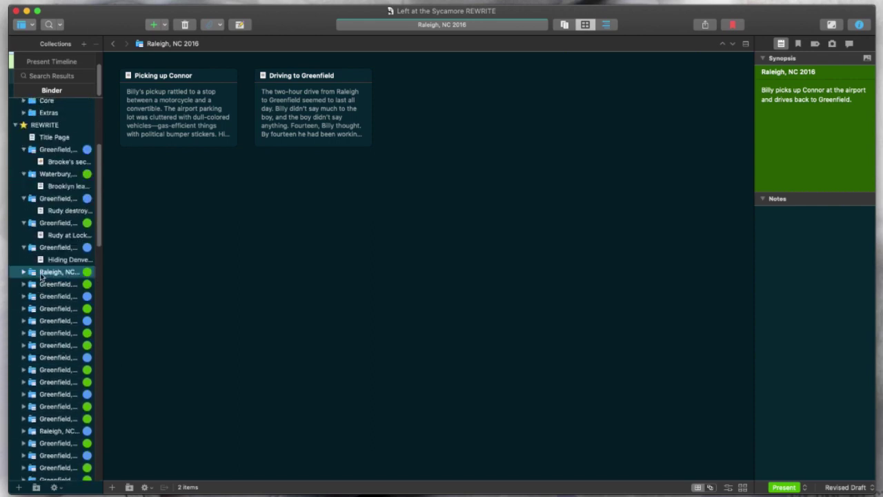
Inspect the "Picking up Connor" and "Driving to Greenfield" scene cards in the Raleigh, NC 2016 chapter
left_click(167, 102)
left_click(321, 93)
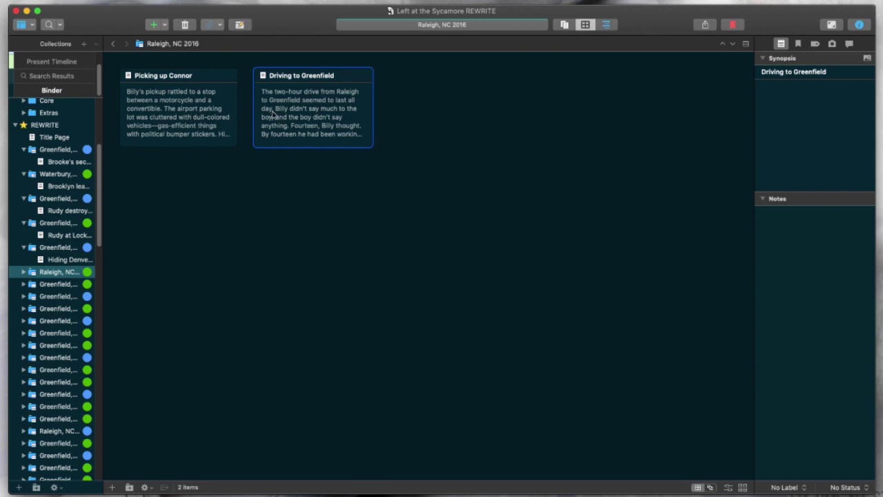
left_click(196, 80)
left_click(201, 101)
left_click(284, 119)
Expand the Raleigh, NC 2016 folder in the binder and view the text of its two scenes
left_click(24, 271)
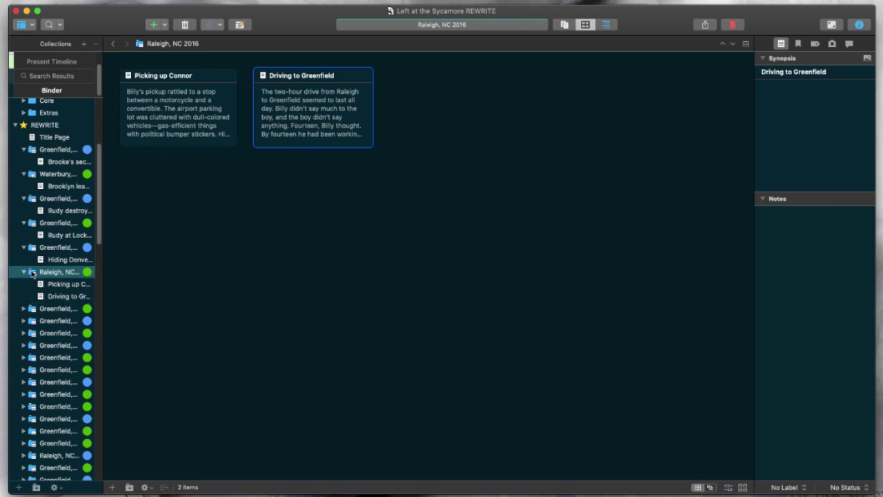
left_click(67, 286)
scroll(299, 308, "up", 10)
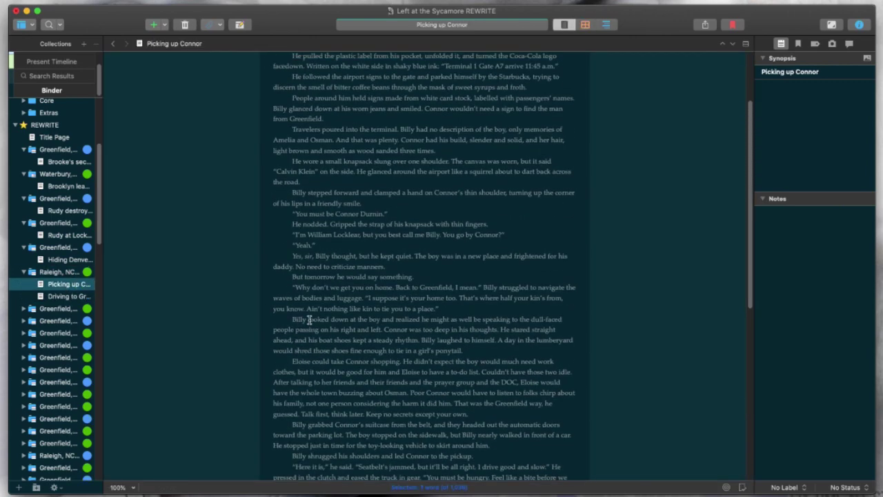
scroll(290, 345, "up", 2)
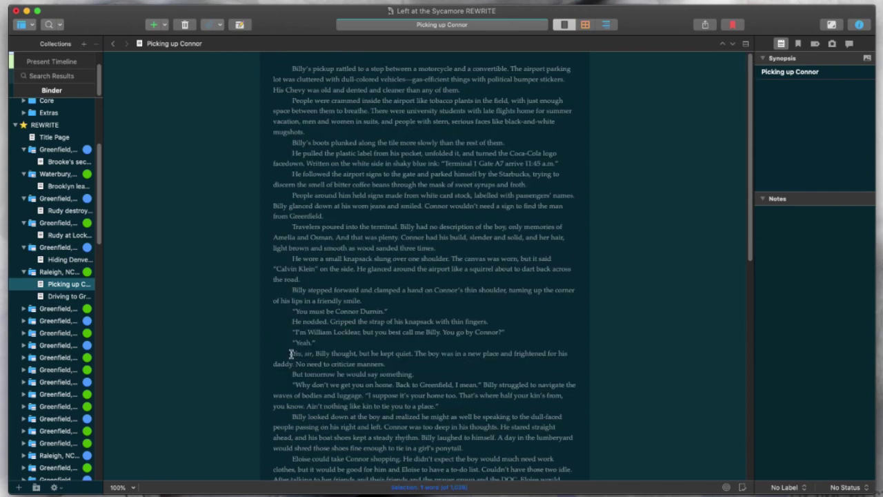
left_click(68, 296)
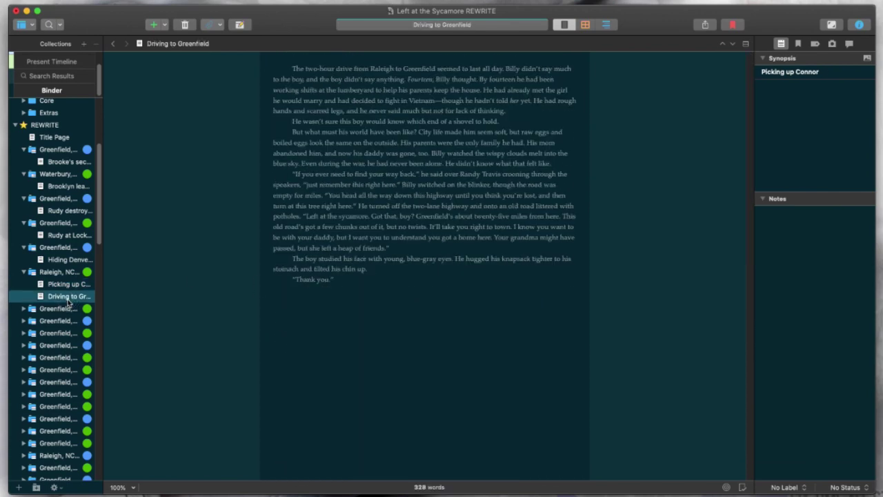
On the Raleigh, NC 2016 corkboard, move the "Driving to Greenfield" card before "Picking up Connor" and back again
left_click(67, 277)
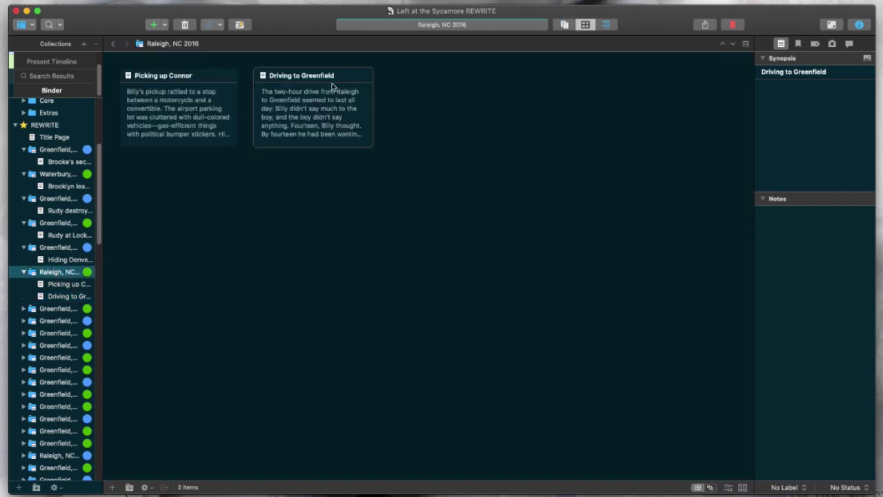
left_click_drag(336, 89, 121, 93)
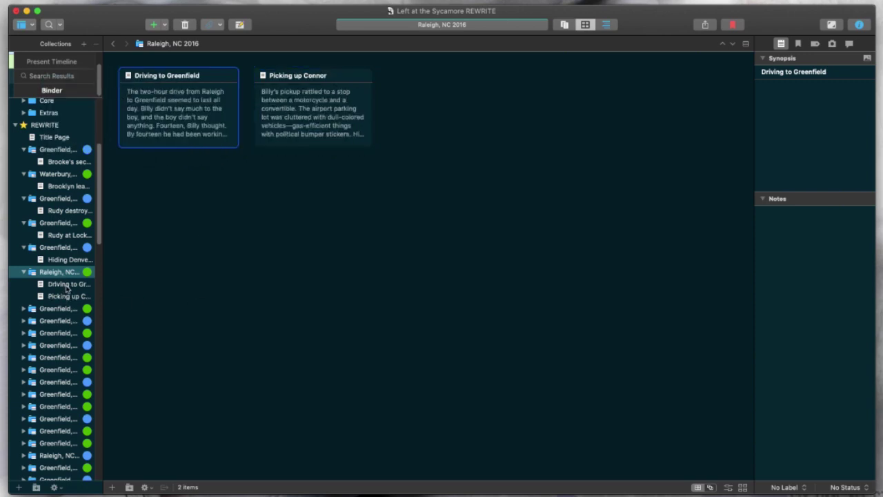
left_click_drag(202, 95, 455, 121)
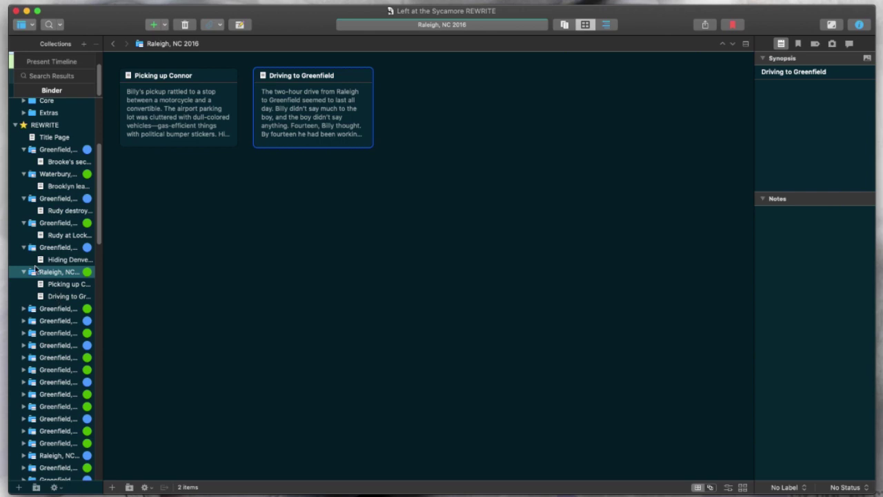
Collapse the Raleigh, NC 2016 chapter folder in the binder
scroll(40, 271, "down", 2)
left_click(23, 227)
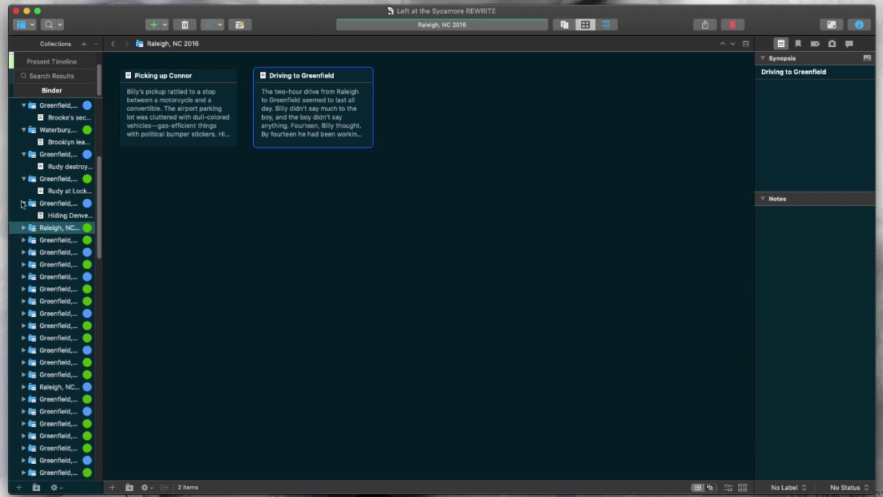
Collapse the remaining expanded chapter folders in the binder, from Greenfield, NC 1984 down to the one before Raleigh, NC 2016
left_click(23, 203)
left_click(23, 178)
scroll(54, 276, "up", 5)
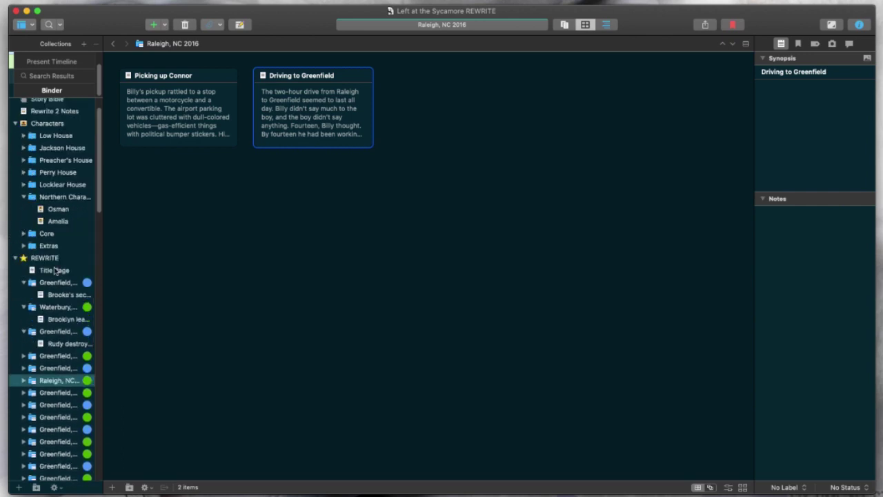
left_click(24, 331)
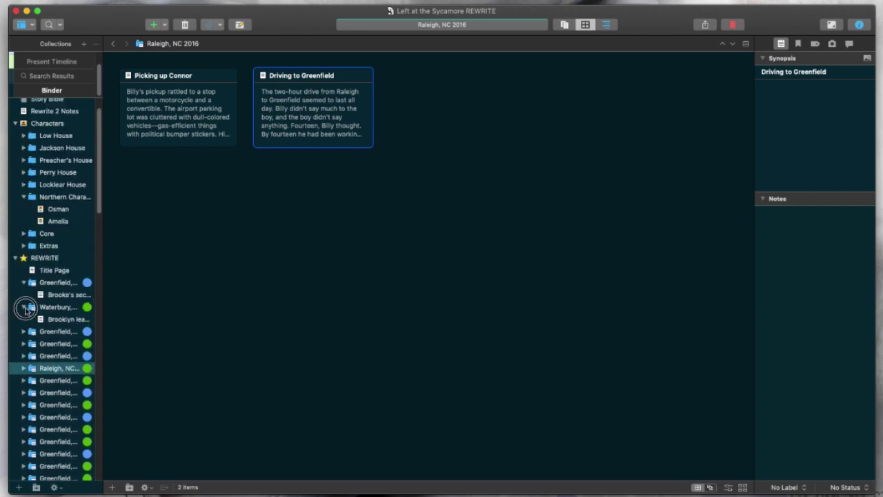
left_click(24, 308)
left_click(56, 283)
left_click(23, 282)
scroll(49, 335, "down", 2)
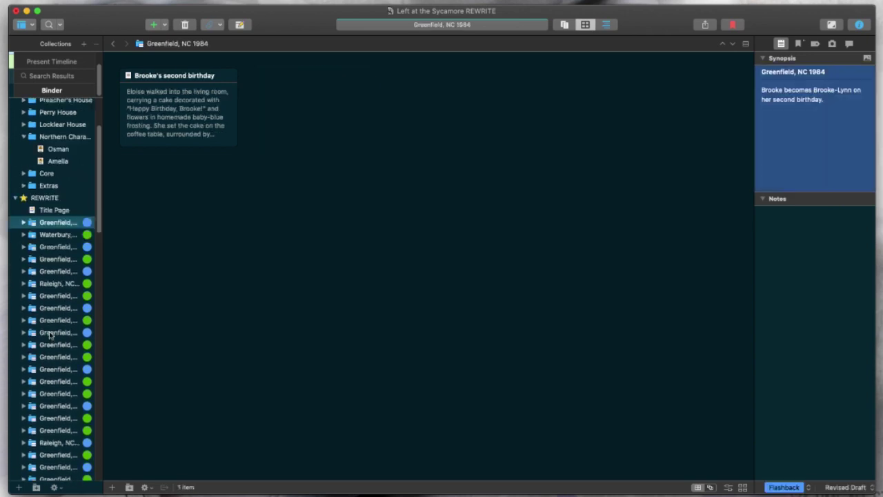
Show the REWRITE folder's corkboard with its label threads running vertically and look through the cards to Greenfield, NC 1997
scroll(50, 336, "up", 3)
left_click(54, 287)
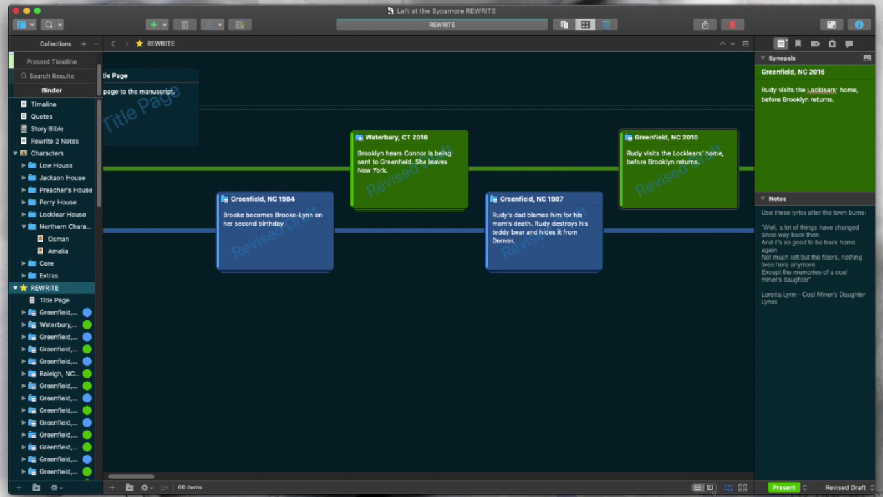
left_click(711, 487)
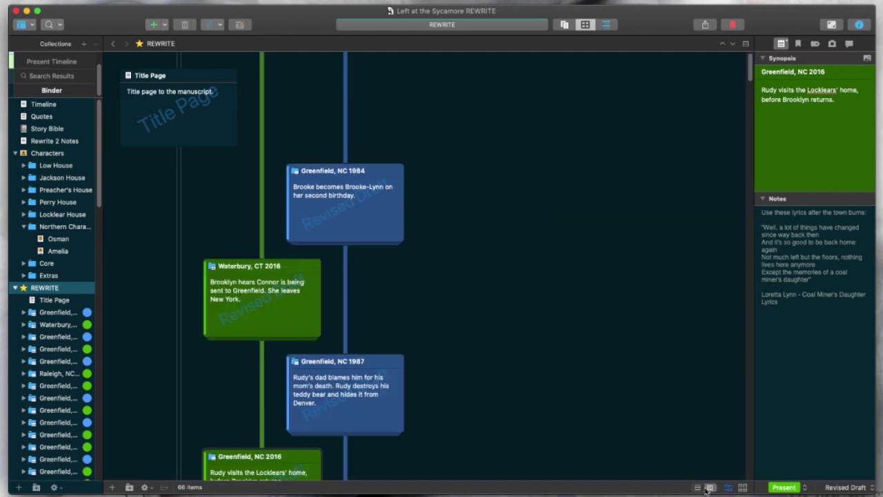
scroll(416, 358, "down", 15)
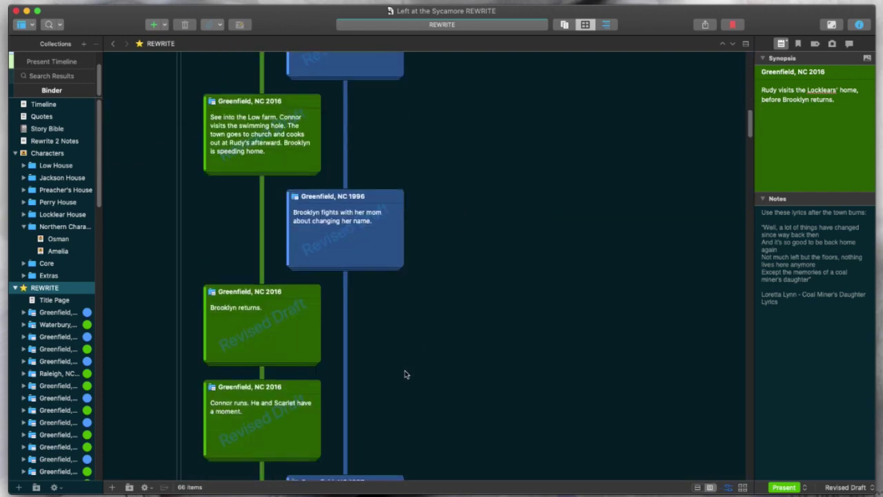
scroll(406, 374, "down", 3)
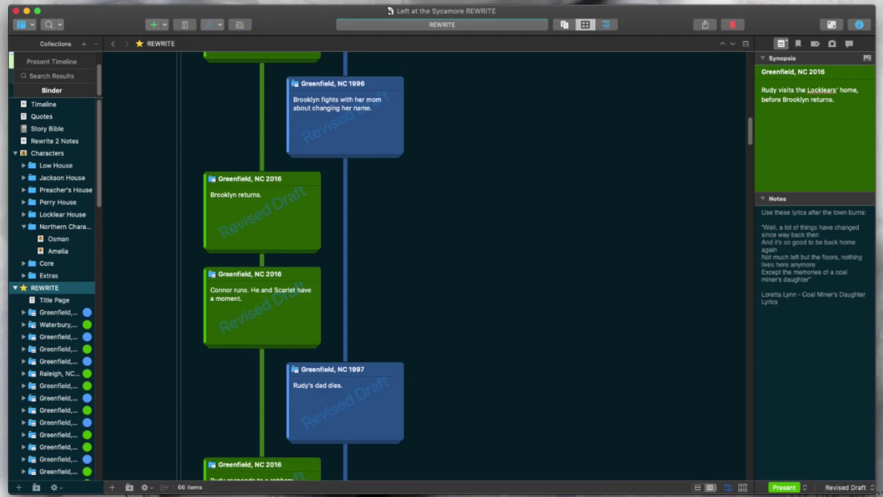
Adjust the corkboard's card size and set the card ratio to 5 x 3
left_click(743, 488)
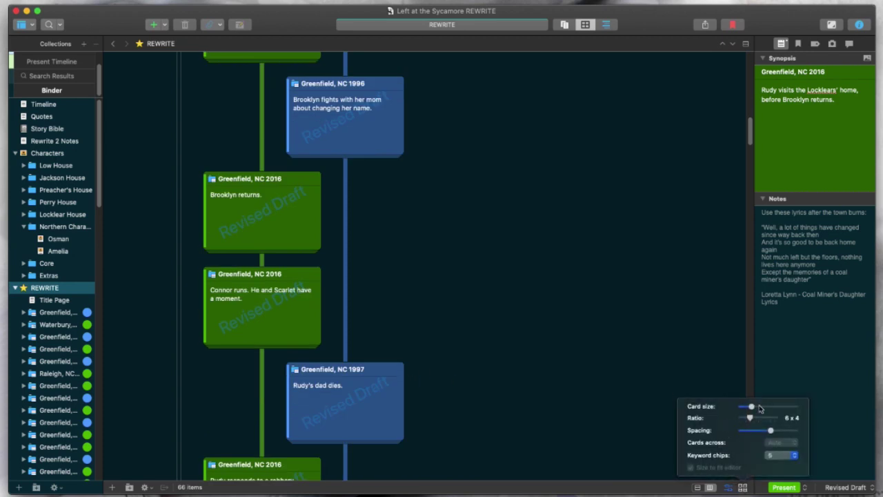
mouse_move(752, 407)
left_mouse_down()
mouse_move(753, 418)
mouse_move(766, 418)
mouse_move(746, 418)
left_mouse_up()
left_click(621, 331)
Turn off arranging by label to show the REWRITE cards in a grid, and enlarge the cards slightly
left_click(728, 487)
left_click(743, 488)
left_click_drag(746, 408, 756, 407)
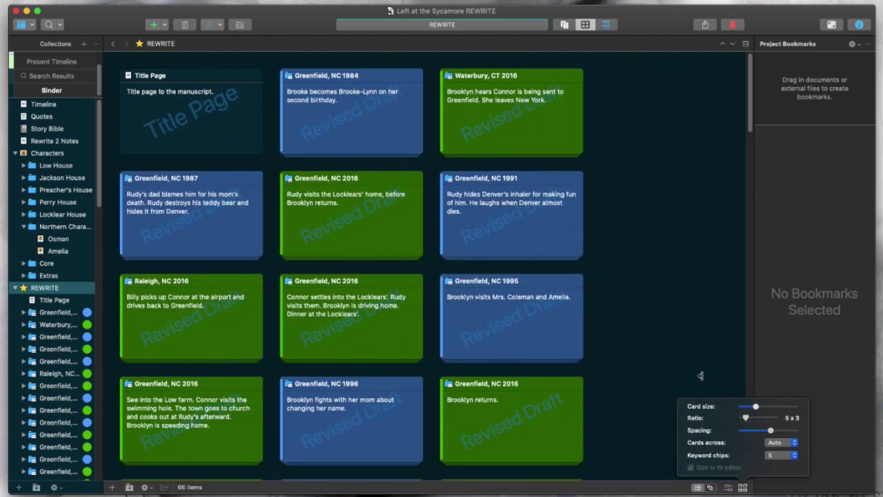
left_click(378, 225)
key("super+alt+i")
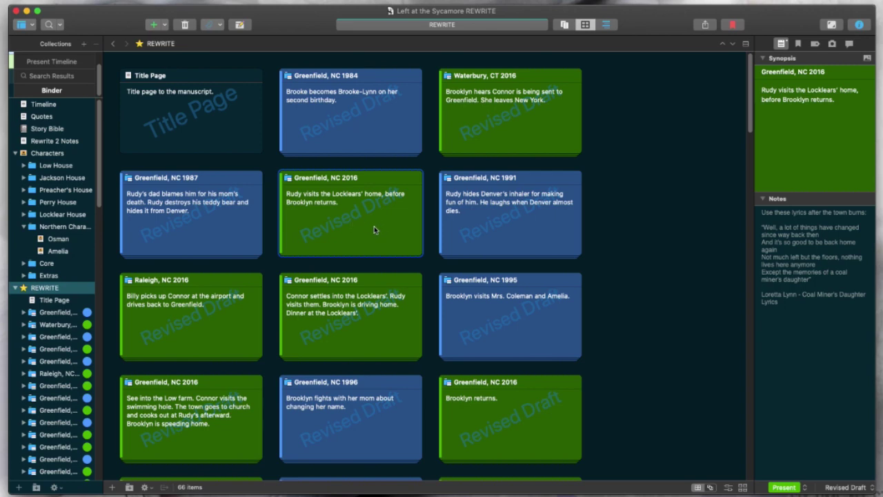
Look through the chapter cards in the REWRITE grid down to the Greenfield, NC 2000 chapters and return to the Title Page
scroll(374, 227, "down", 5)
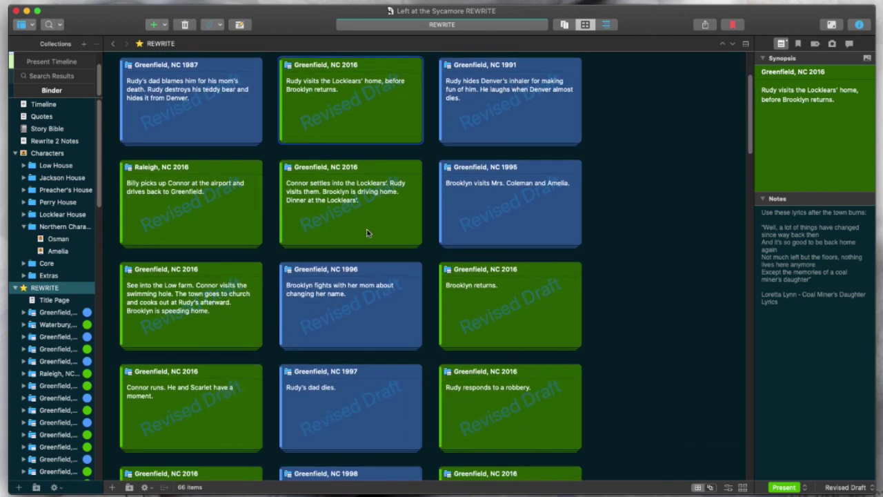
scroll(367, 233, "down", 6)
scroll(389, 247, "down", 3)
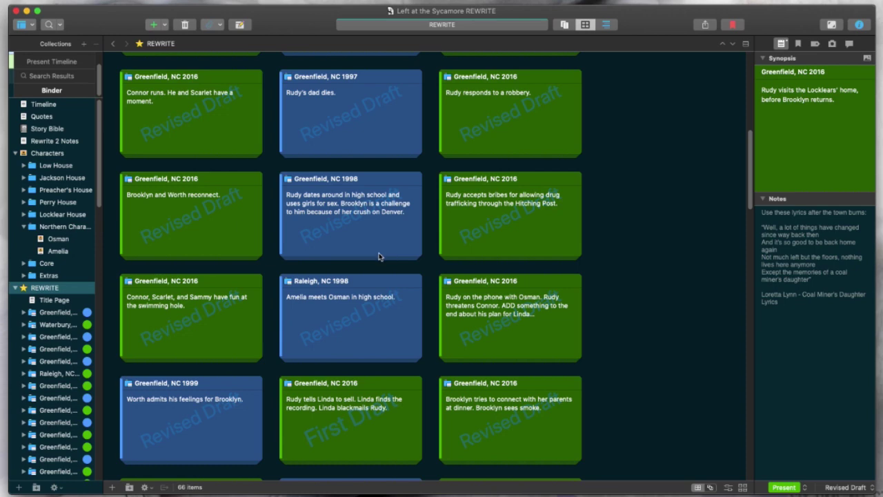
scroll(435, 262, "down", 3)
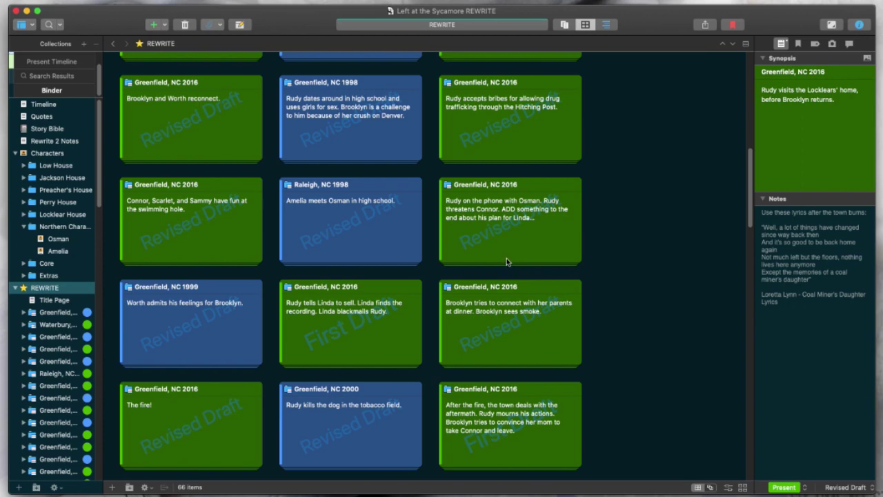
scroll(601, 276, "down", 6)
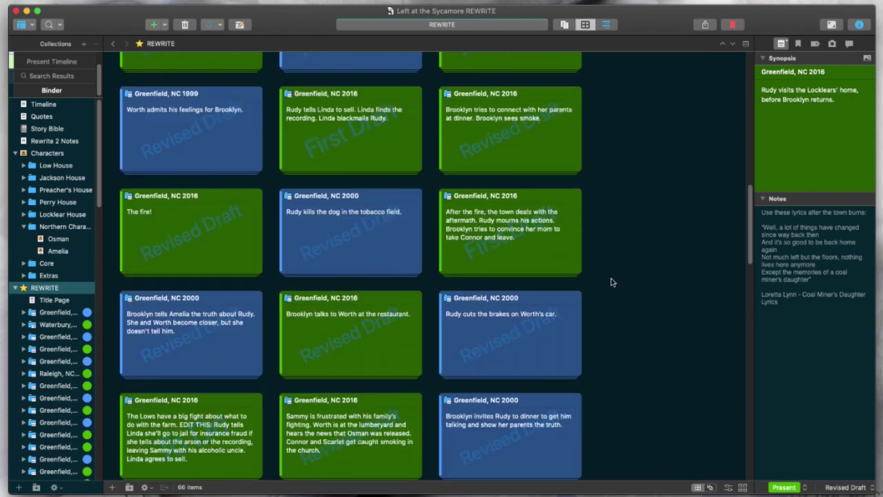
scroll(611, 283, "down", 4)
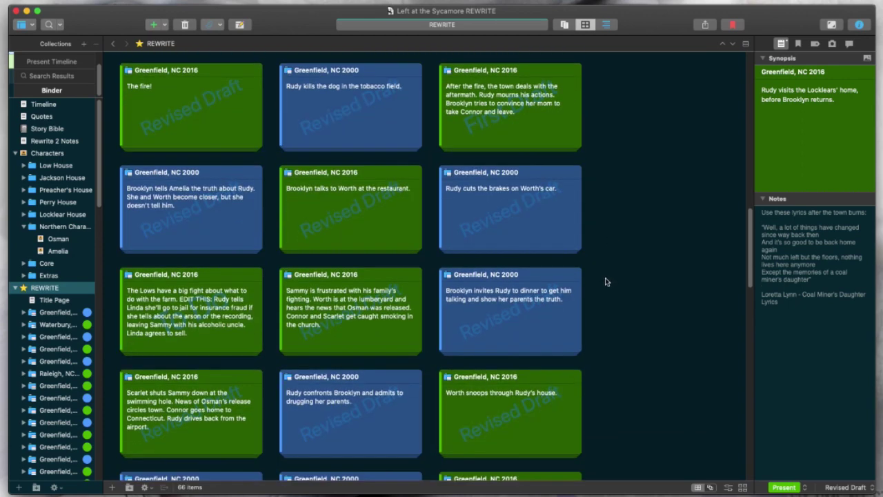
scroll(606, 281, "up", 10)
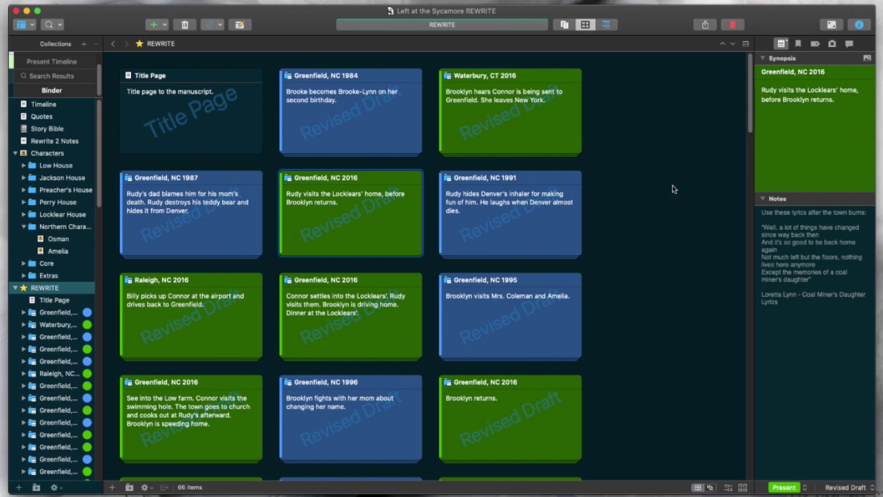
Find the theme choices and apply the A Midsummer Night theme
left_click(110, 1)
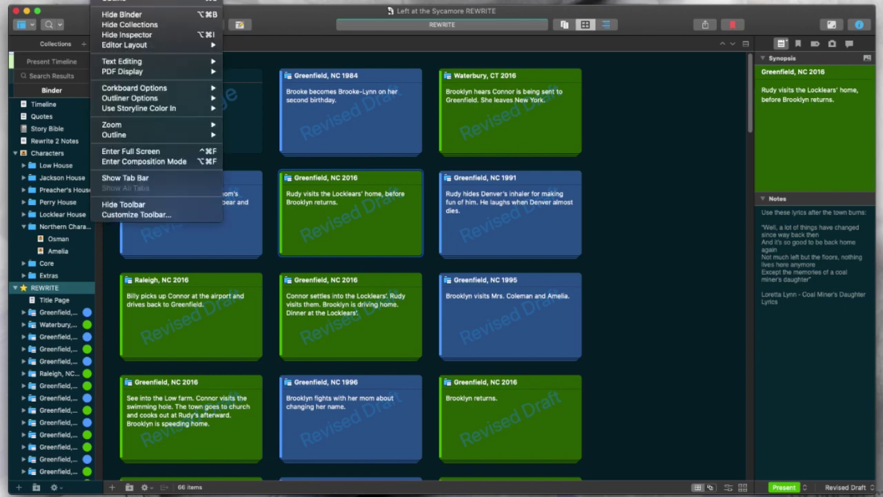
left_click(355, 109)
left_click(14, 0)
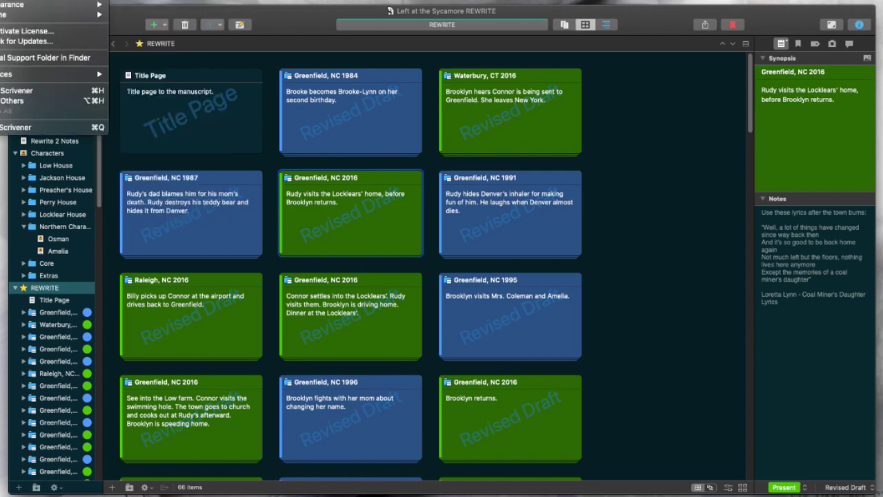
mouse_move(20, 5)
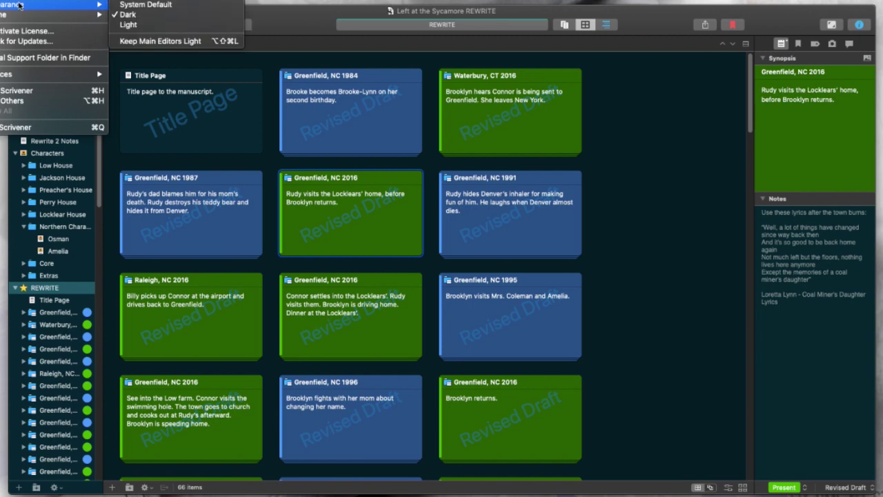
left_click(131, 15)
mouse_move(78, 17)
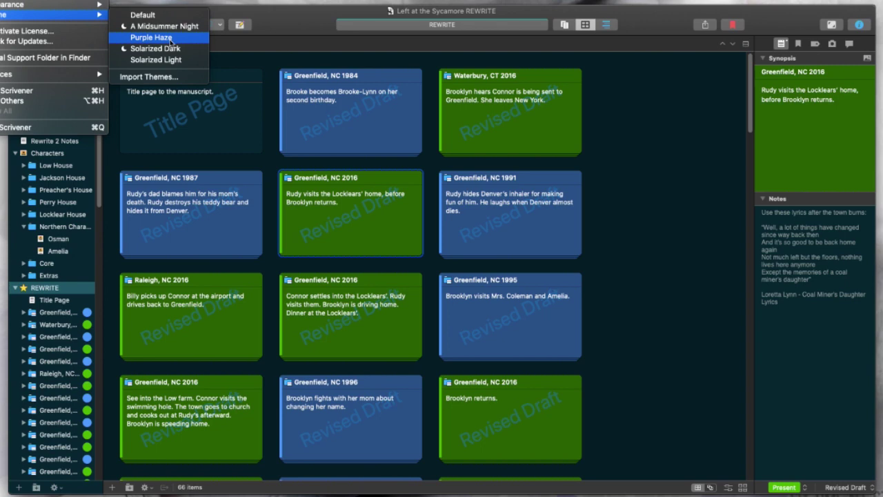
left_click(170, 39)
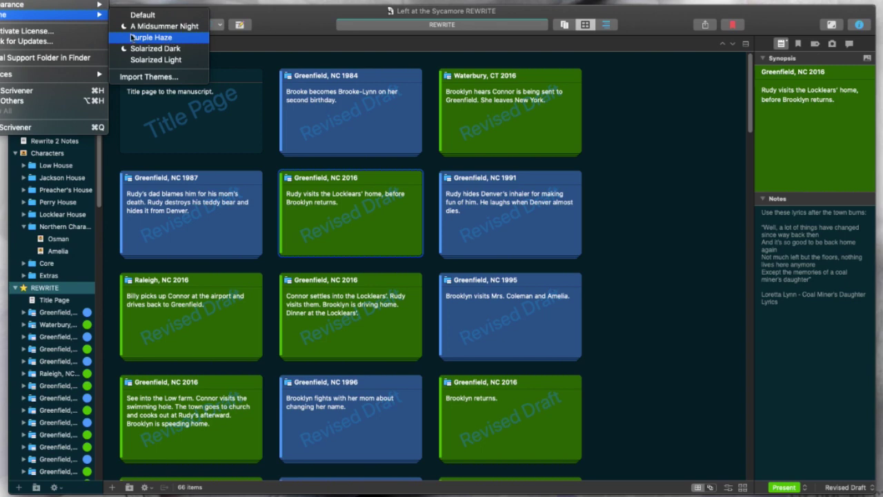
left_click(62, 1)
mouse_move(14, 14)
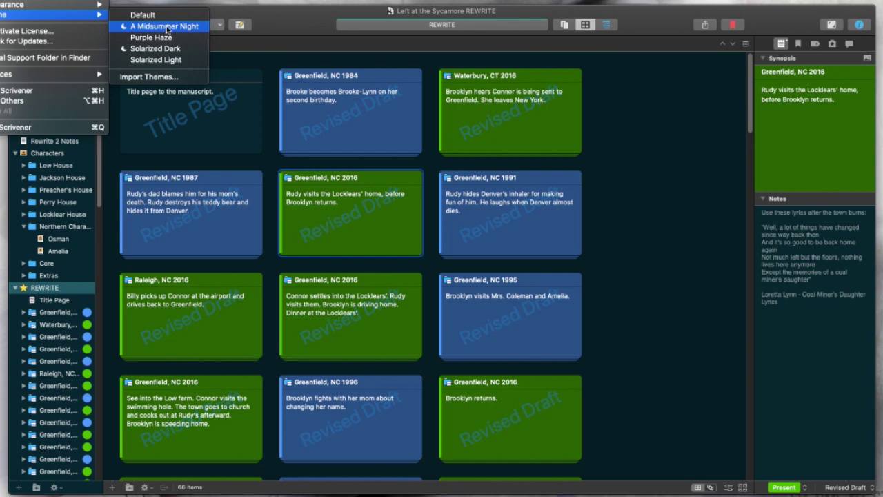
left_click(166, 27)
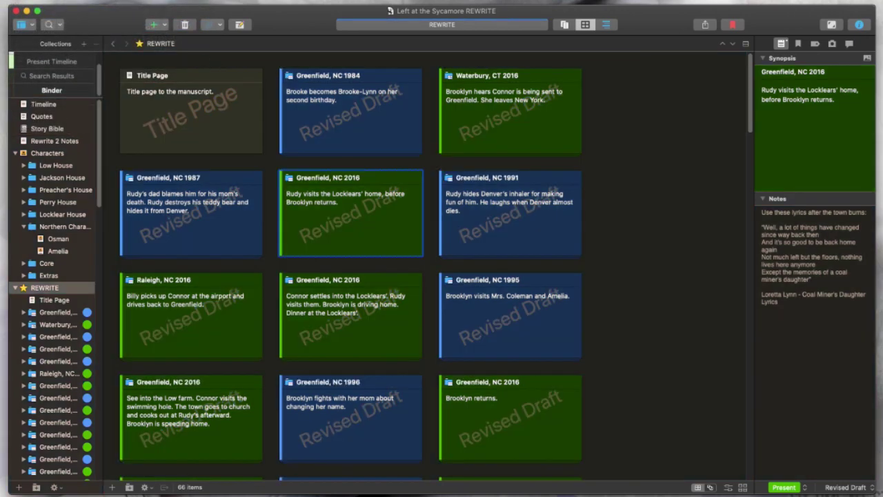
Try the Purple Haze theme and switch back to Solarized Dark
left_click(64, 3)
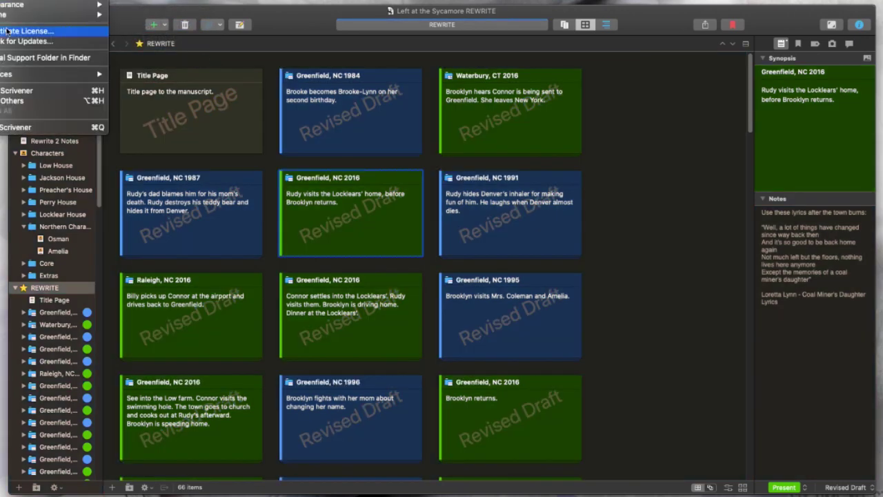
left_click(217, 60)
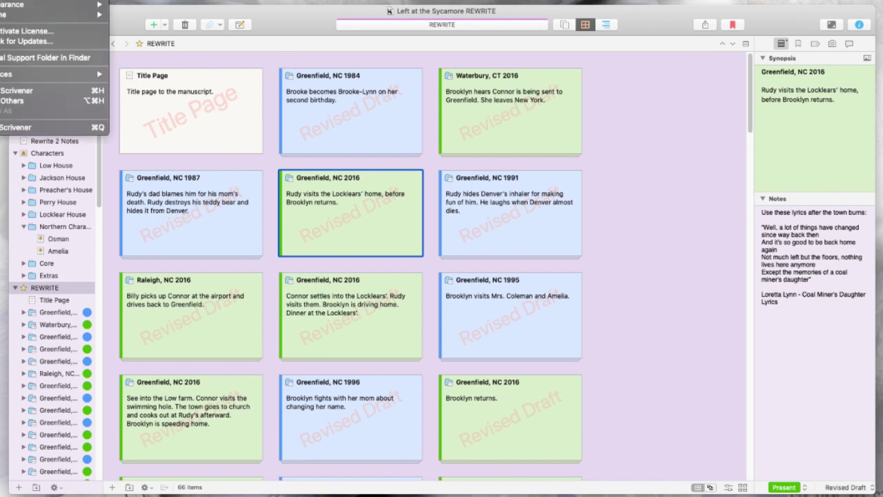
mouse_move(21, 14)
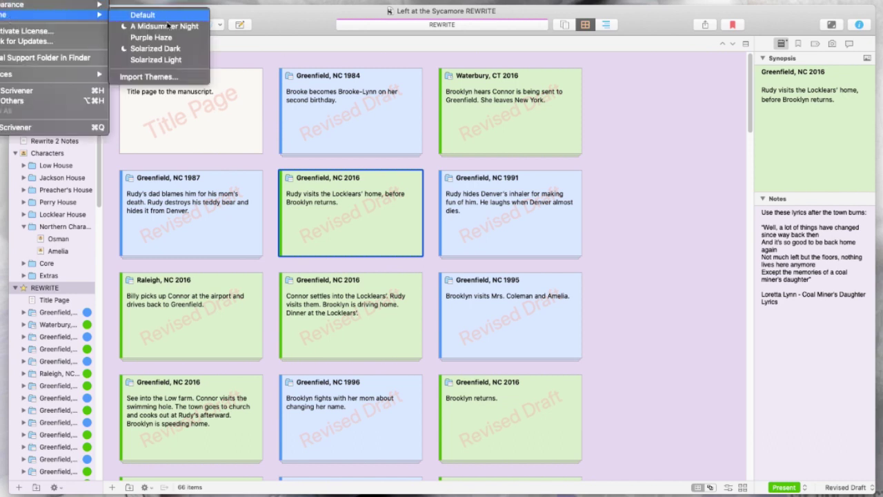
left_click(168, 47)
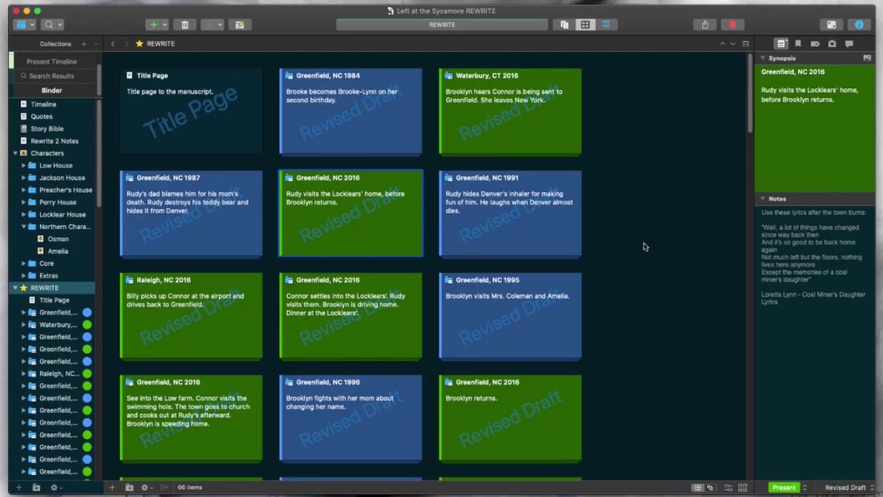
Try the Solarized Light theme and return to the A Midsummer Night theme
left_click(42, 2)
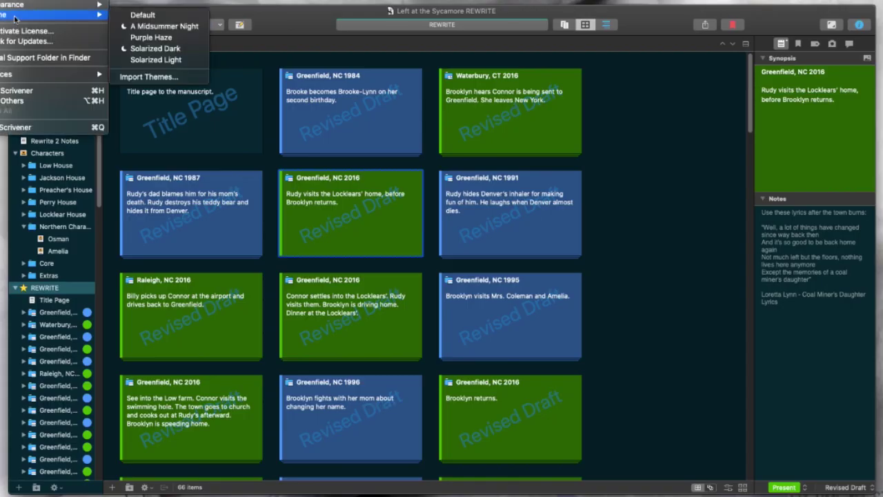
mouse_move(98, 15)
left_click(172, 62)
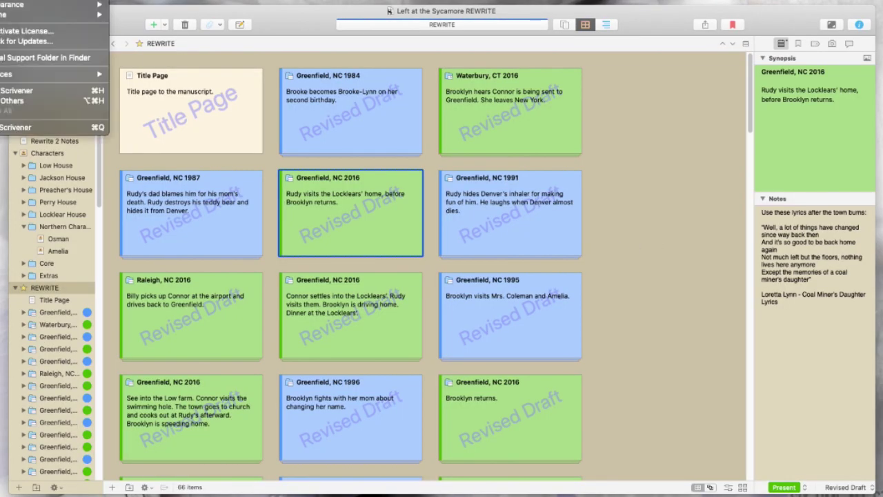
mouse_move(72, 16)
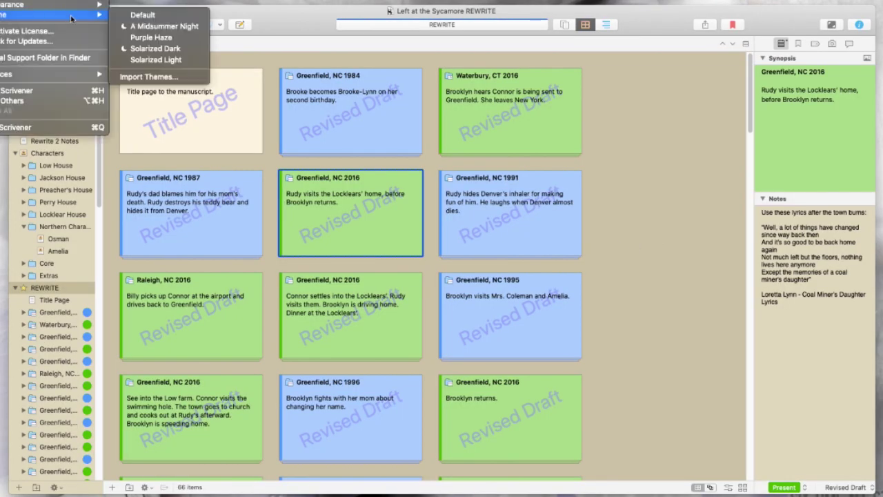
left_click(171, 26)
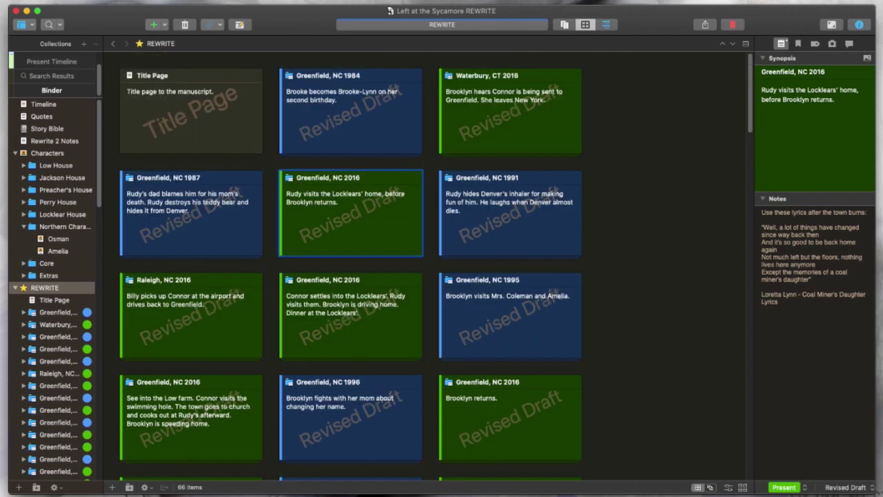
Open the Appearance preferences and display the Corkboard options
left_click(62, 2)
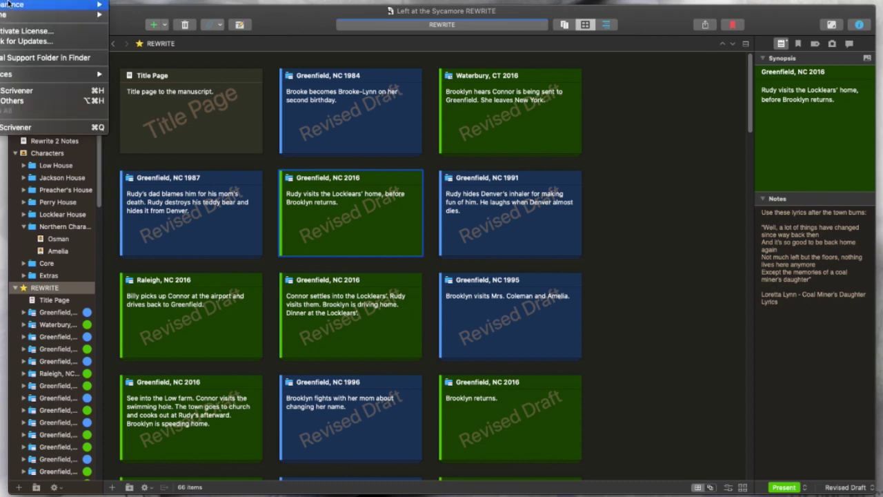
left_click(62, 10)
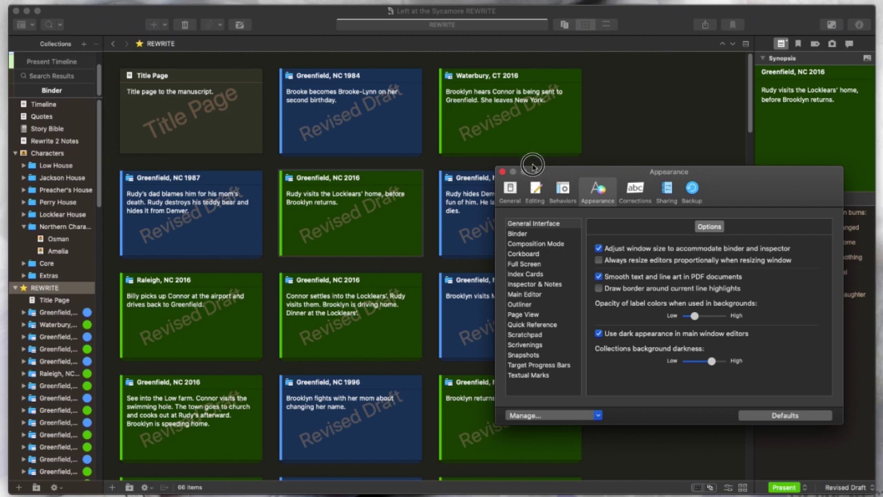
left_click_drag(532, 171, 520, 146)
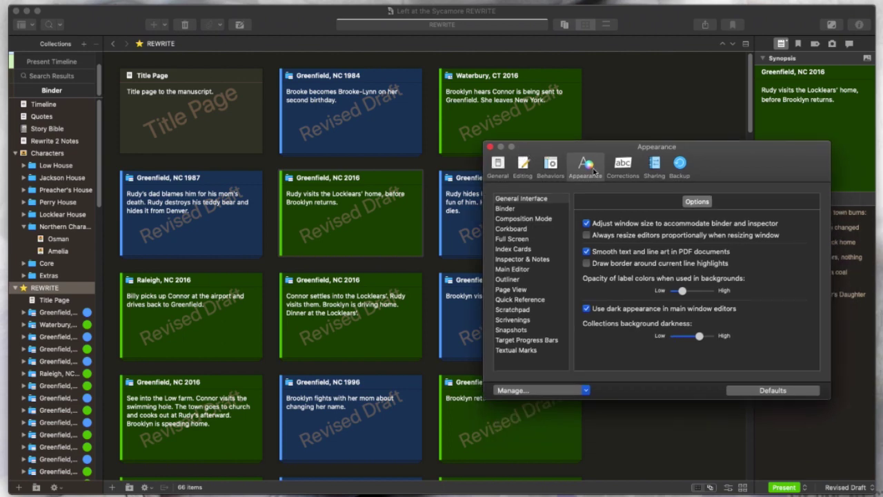
left_click(534, 200)
key("Down")
key("Down")
key("Down")
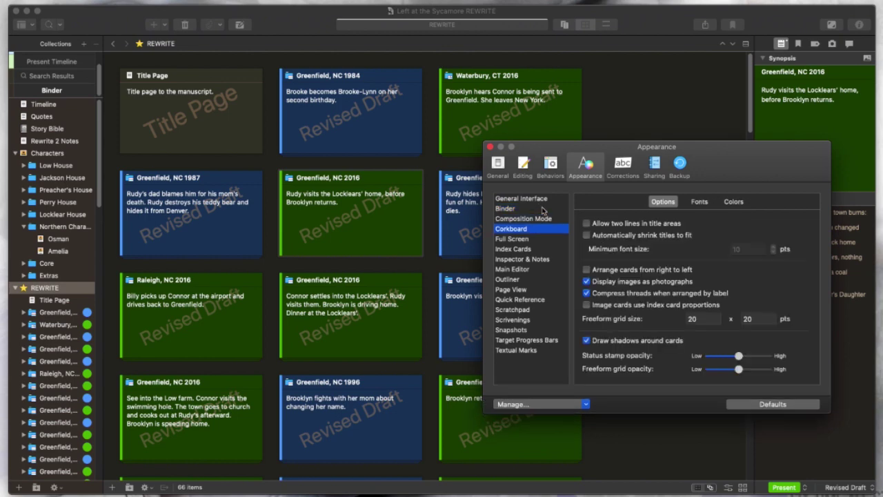
Look through the Appearance preference categories from Corkboard down to Target Progress Bars, and close the preferences
key("Down")
key("Down")
key("Down")
key("Down")
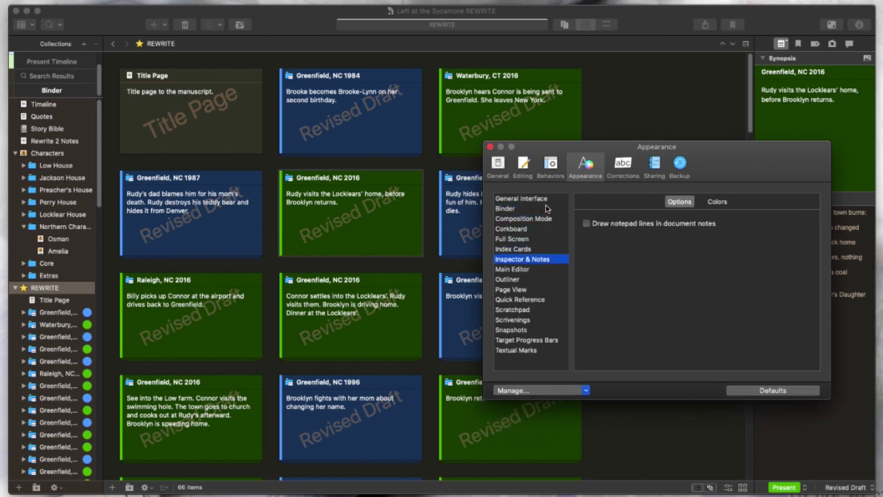
key("Down")
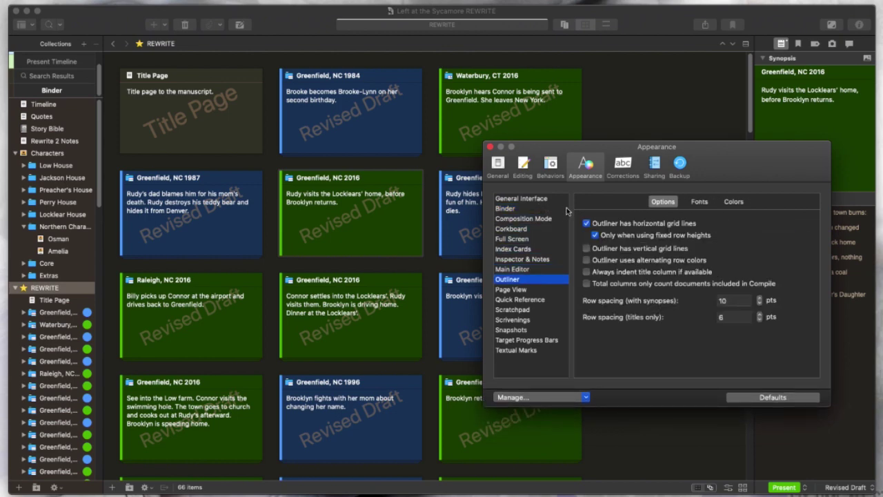
key("Down")
key("Down")
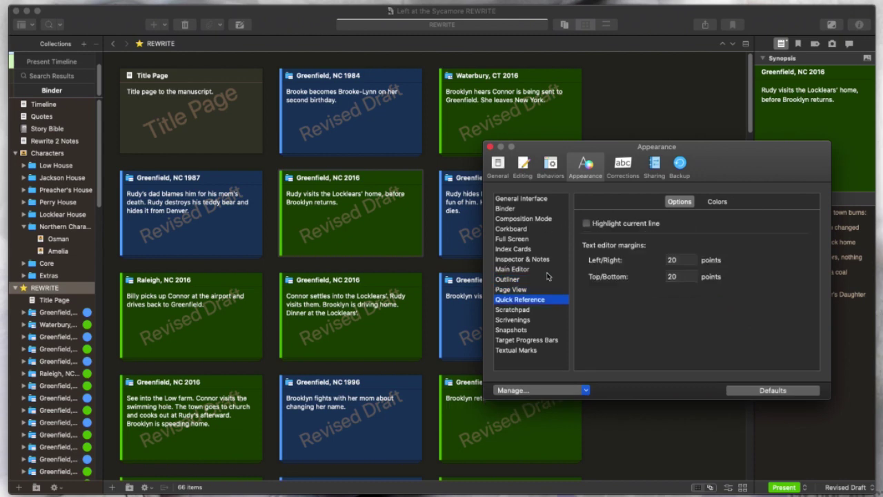
key("Down")
key("Down")
key("Down")
key("Down")
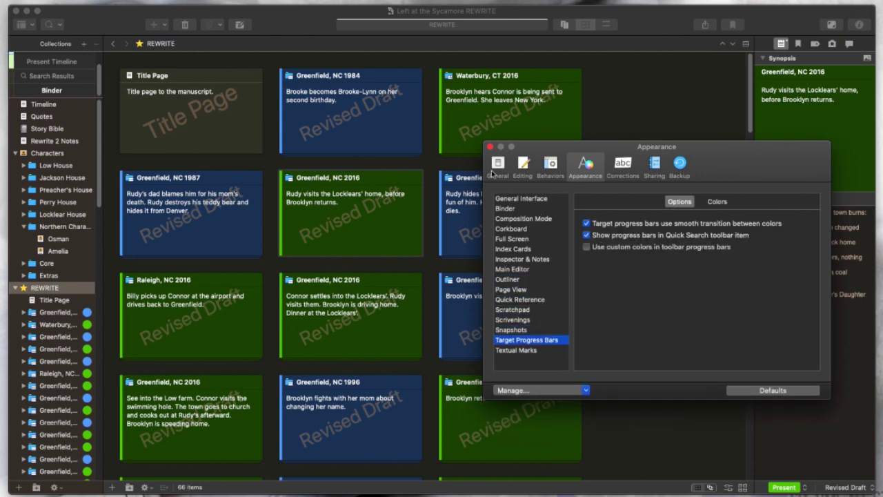
left_click(490, 149)
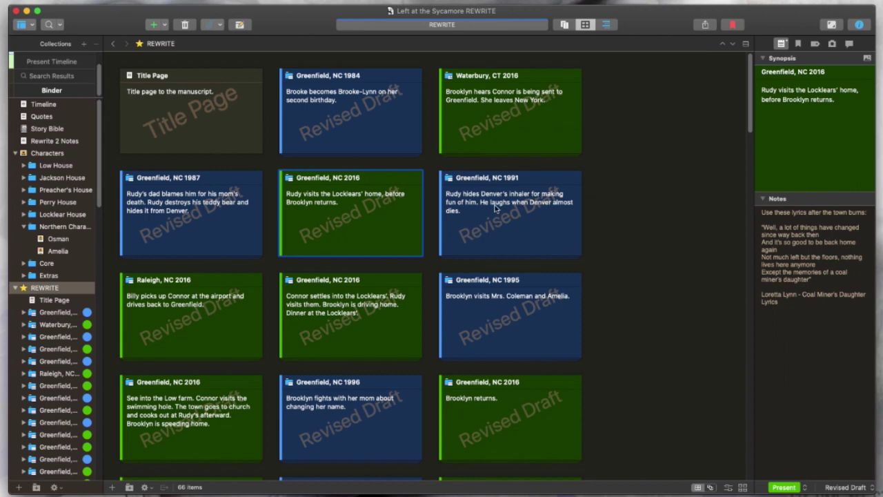
Open the Waterbury, CT 2016 chapter in Composition Mode
left_click(653, 207)
scroll(45, 290, "down", 2)
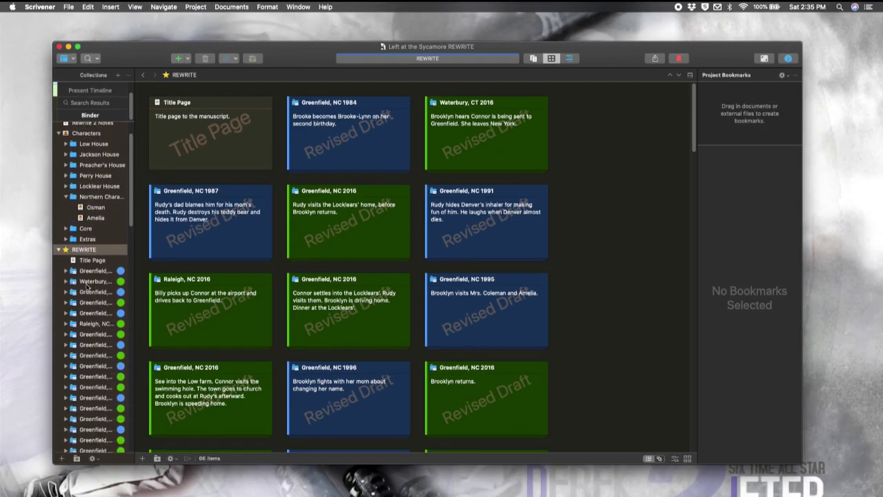
left_click(88, 283)
left_click(135, 7)
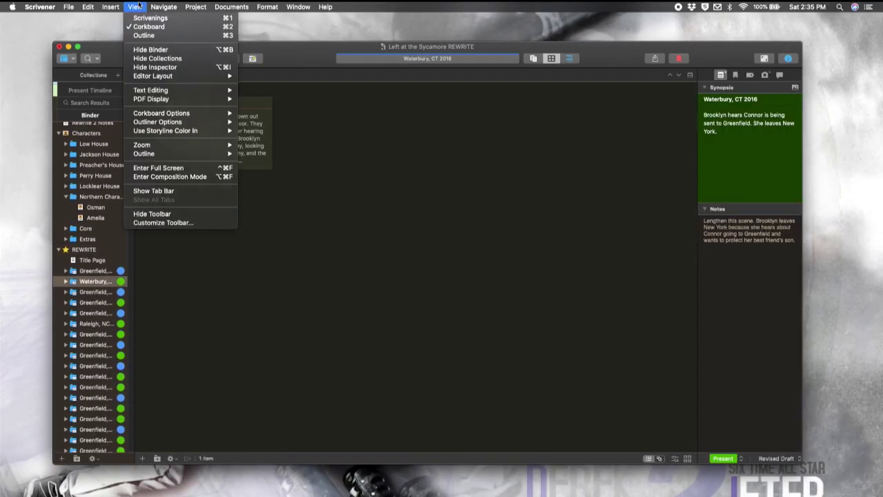
left_click(176, 178)
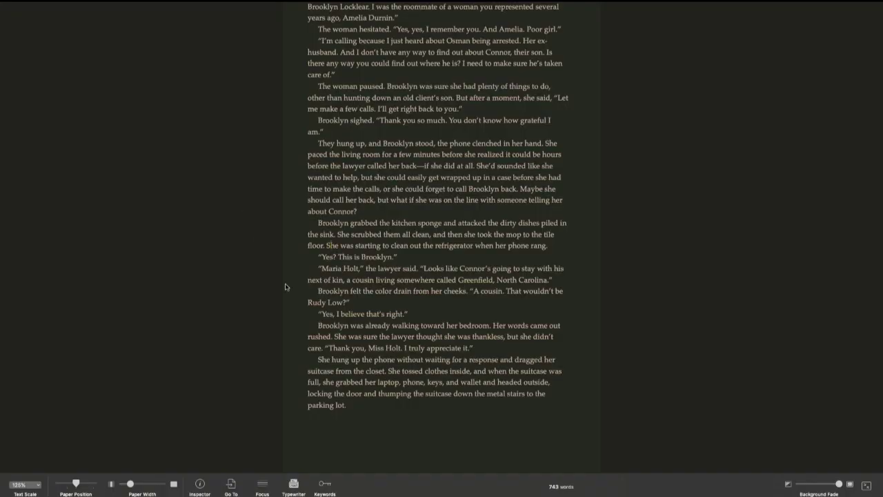
Review the chapter text and adjust the background fade before leaving Composition Mode
scroll(511, 297, "up", 5)
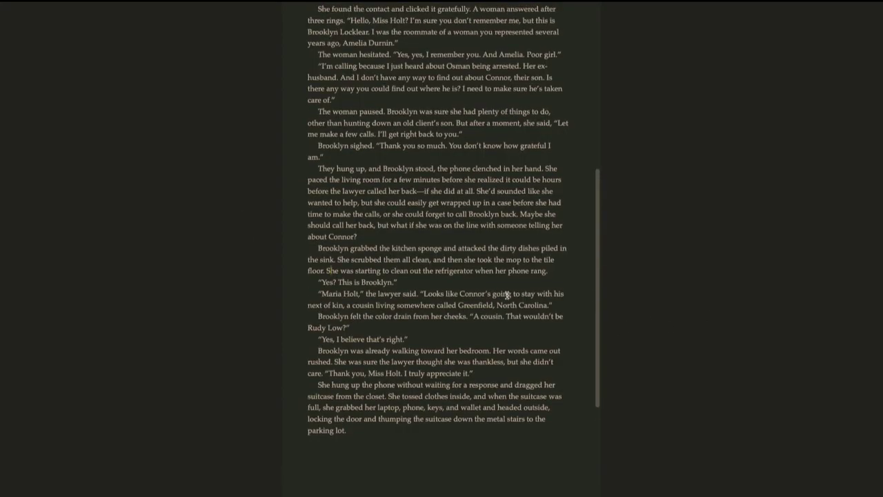
scroll(515, 324, "down", 3)
scroll(516, 328, "down", 3)
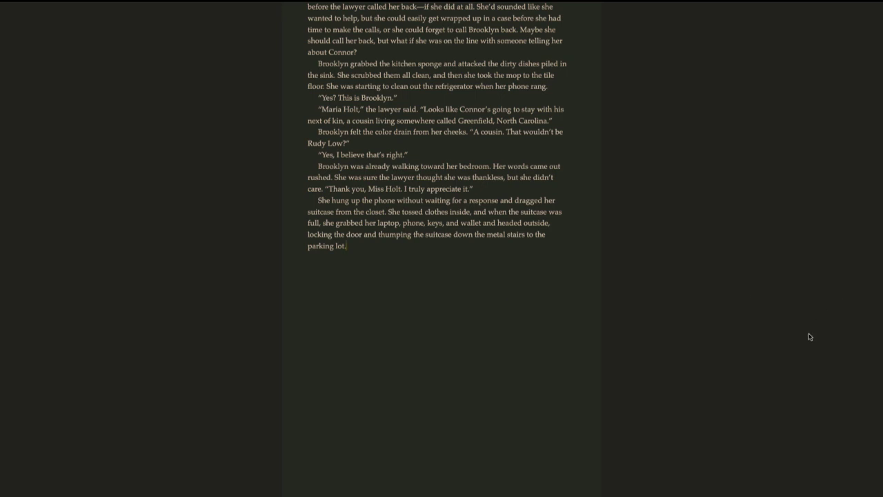
mouse_move(582, 492)
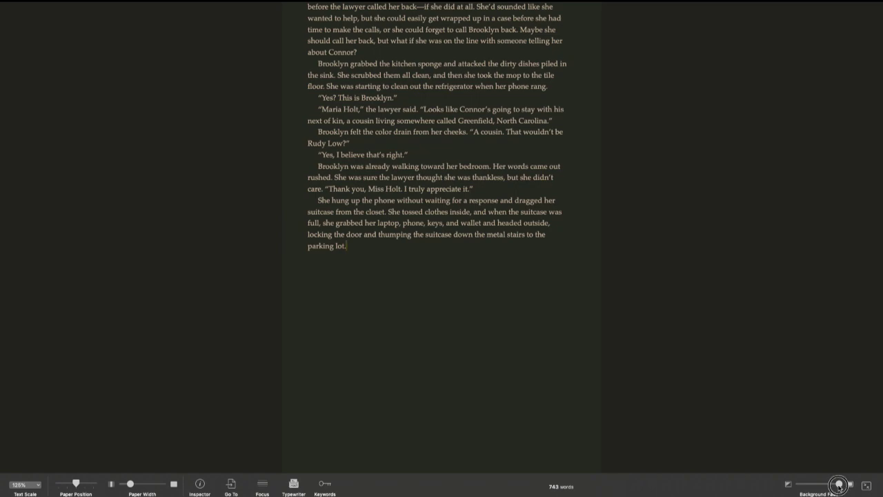
mouse_move(839, 485)
left_mouse_down()
mouse_move(802, 488)
mouse_move(848, 486)
left_mouse_up()
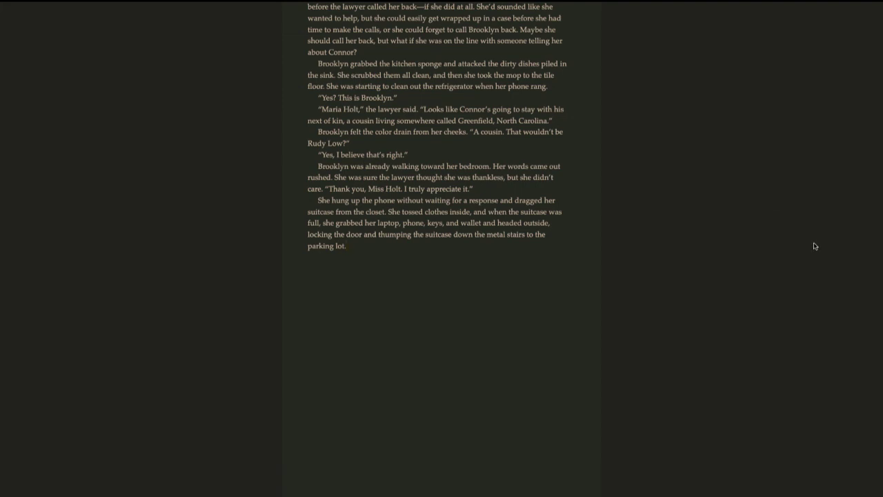
key("Escape")
Widen the binder enough to show the full chapter titles, and look through its contents from beginning to end
scroll(111, 276, "up", 5)
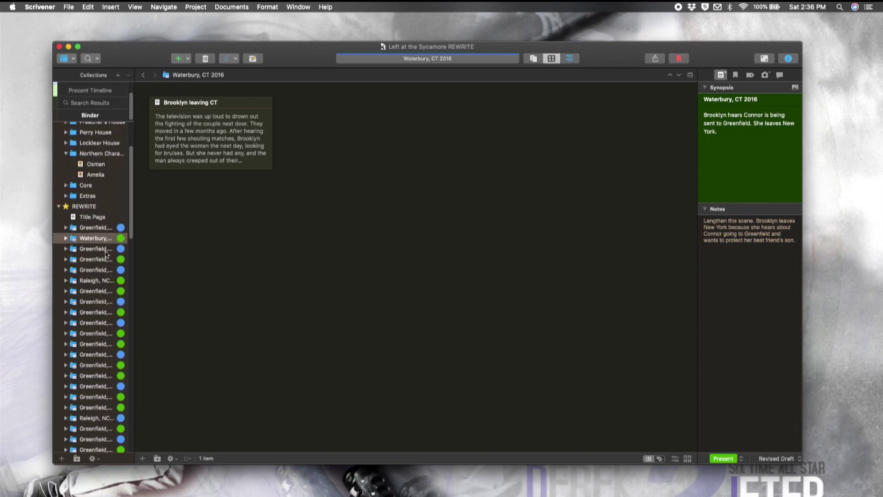
left_click_drag(132, 218, 186, 214)
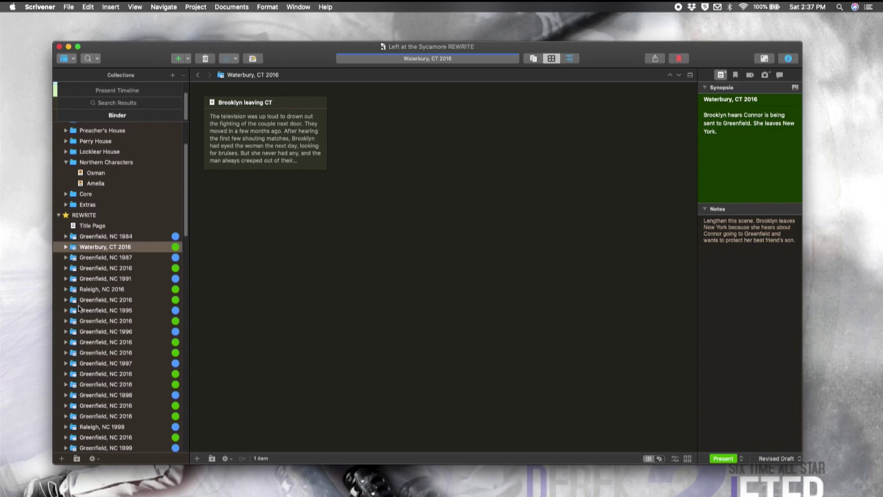
scroll(85, 312, "up", 3)
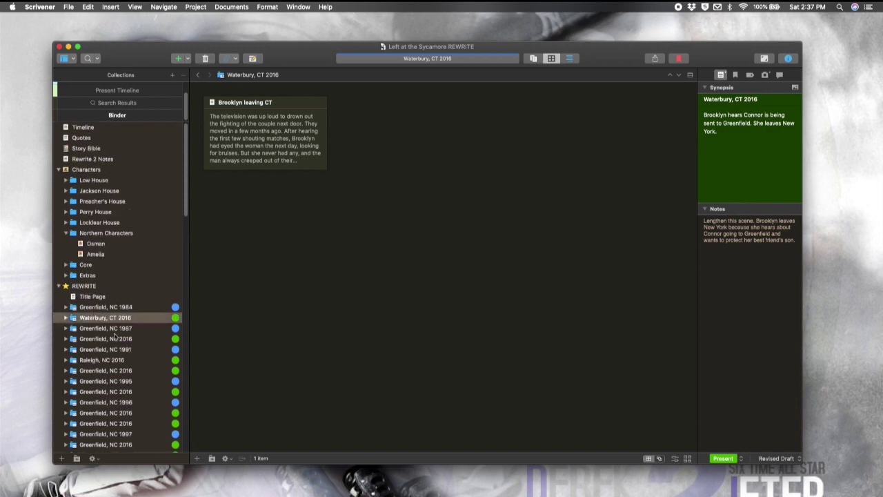
scroll(127, 343, "down", 15)
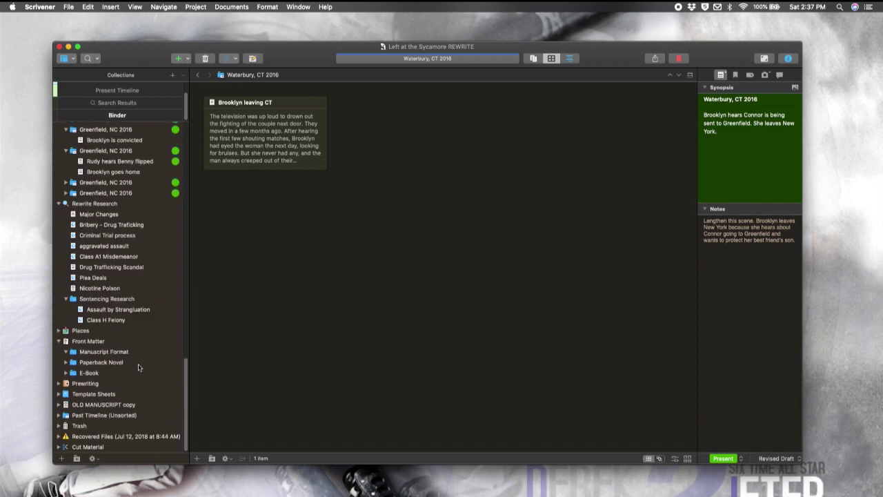
scroll(136, 367, "up", 10)
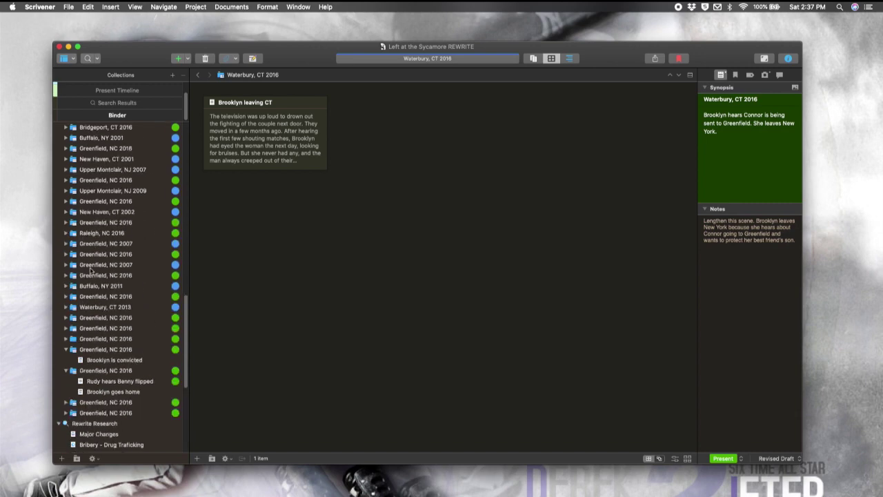
scroll(91, 273, "up", 10)
scroll(92, 274, "up", 10)
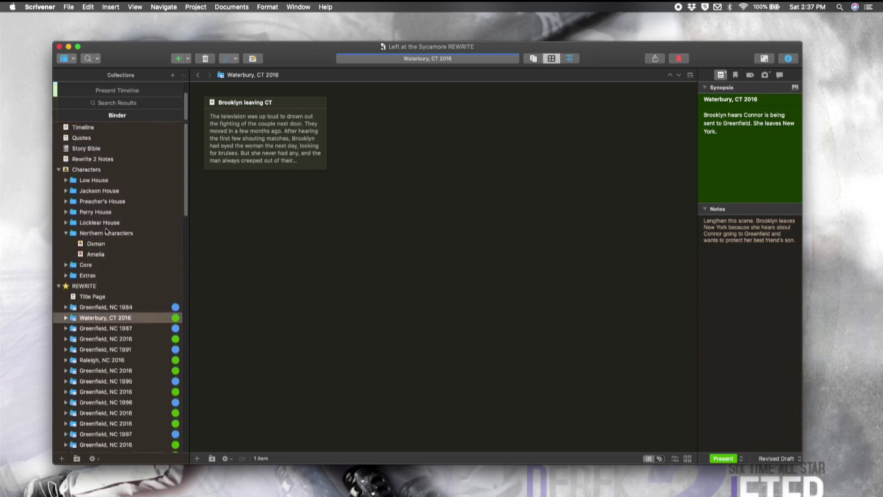
View the Low House and Jackson House character folders and browse the OLD MANUSCRIPT copy on the corkboard
left_click(109, 181)
left_click(86, 193)
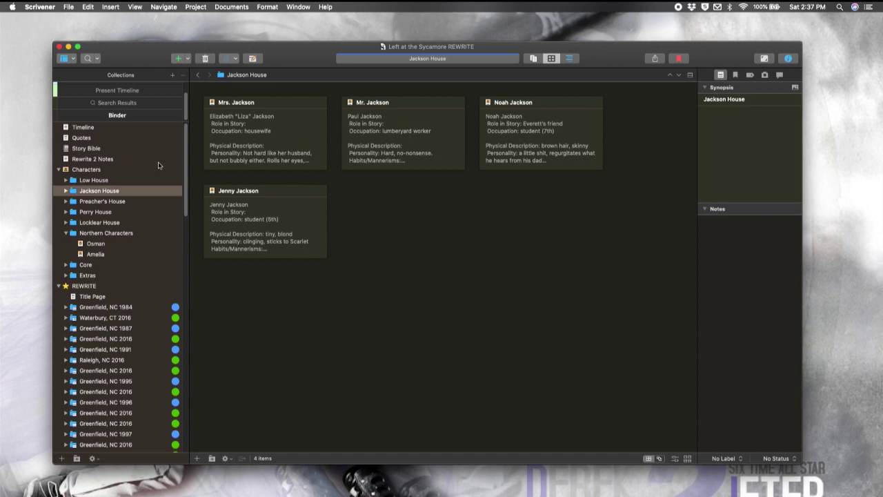
scroll(160, 218, "down", 10)
scroll(159, 221, "down", 1)
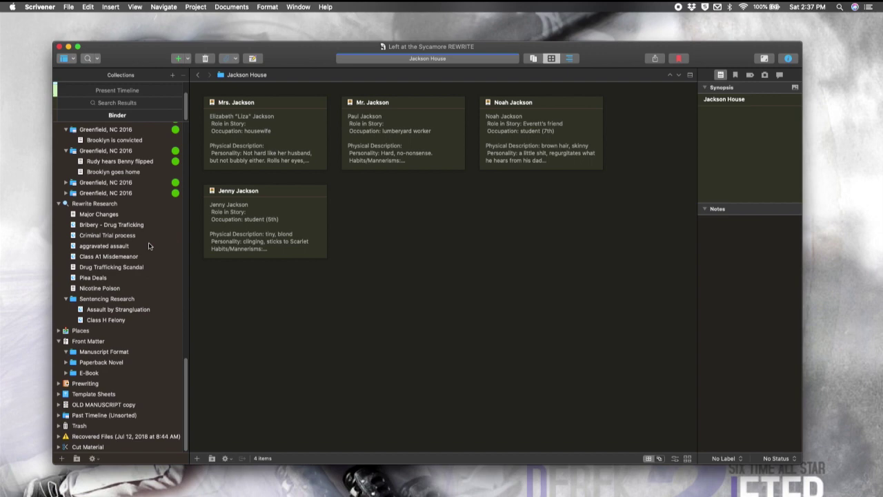
left_click(97, 405)
scroll(424, 361, "down", 5)
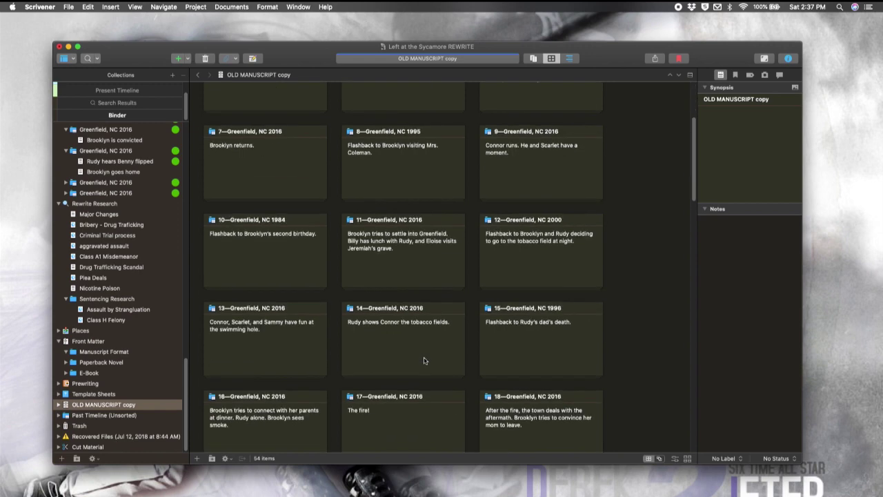
scroll(425, 361, "up", 5)
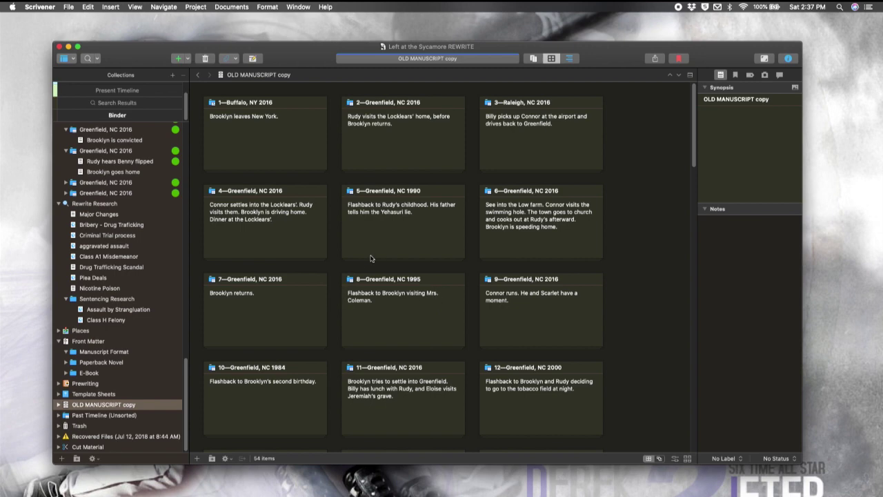
Expand the Prewriting folder to view its documents, and collapse it again
left_click(58, 383)
scroll(132, 367, "down", 3)
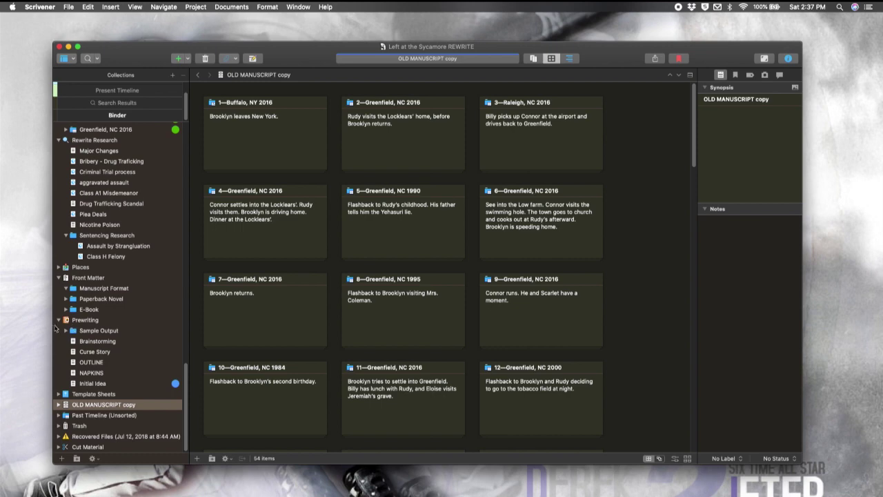
left_click(58, 320)
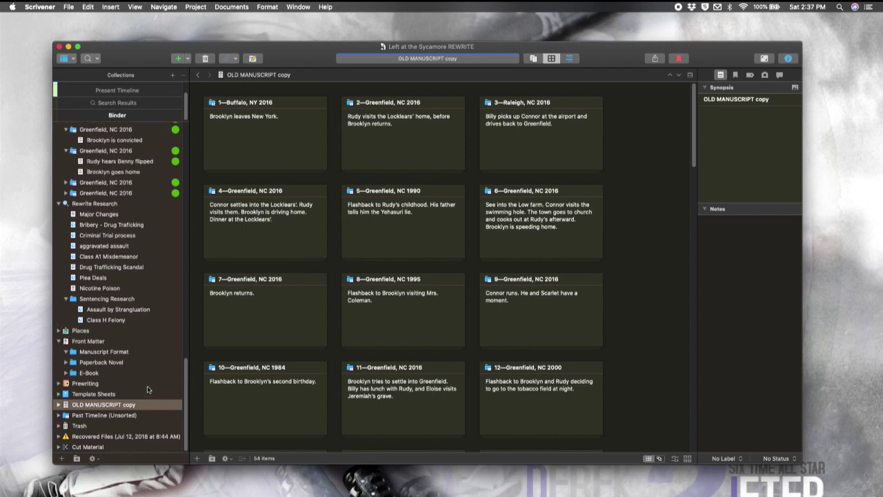
Show the Rewrite Research folder's cards on the corkboard and collapse that folder in the binder
scroll(146, 388, "up", 3)
left_click(97, 265)
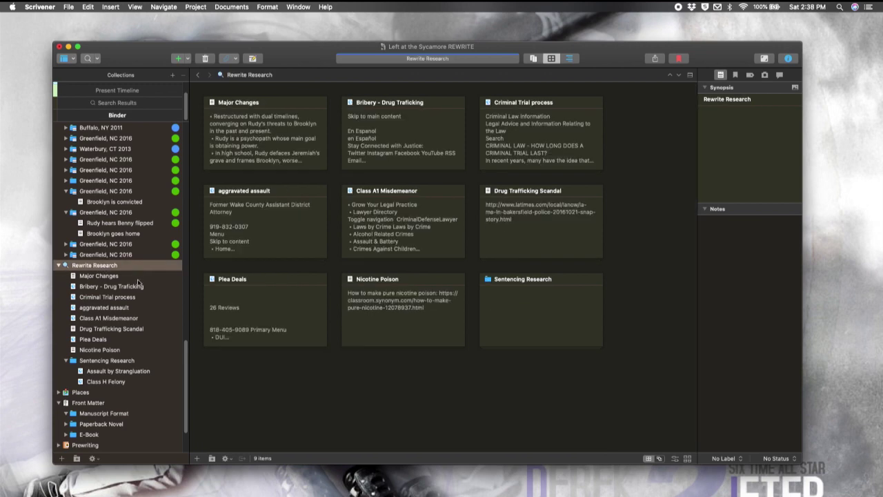
scroll(111, 304, "up", 5)
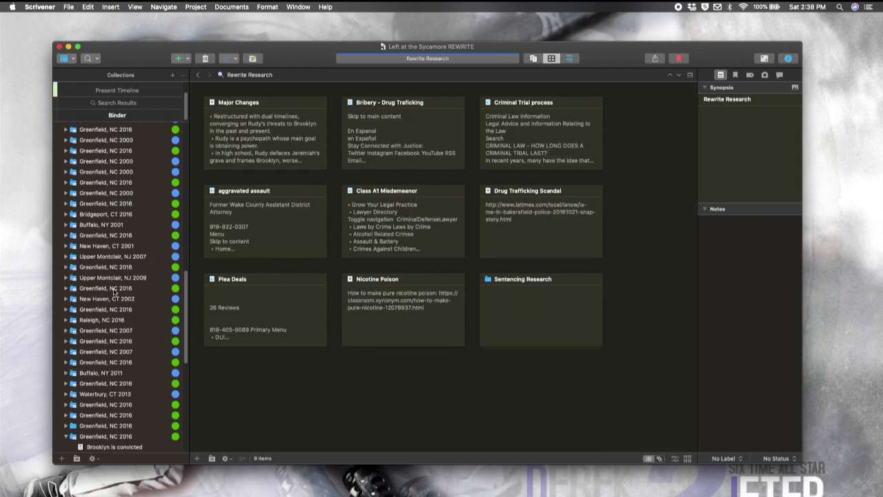
scroll(119, 345, "down", 1)
scroll(98, 385, "down", 2)
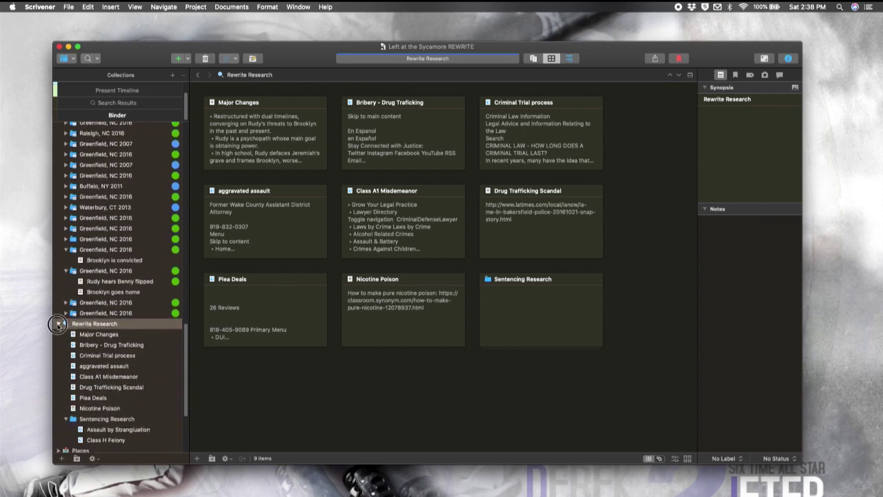
left_click(59, 324)
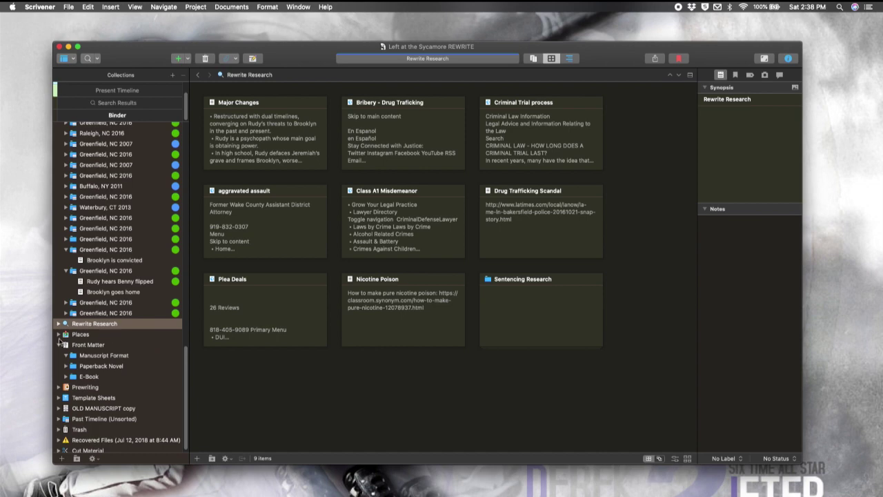
Search the whole project for "Brooklyn" and look through the matching documents
scroll(104, 317, "up", 10)
scroll(148, 290, "up", 1)
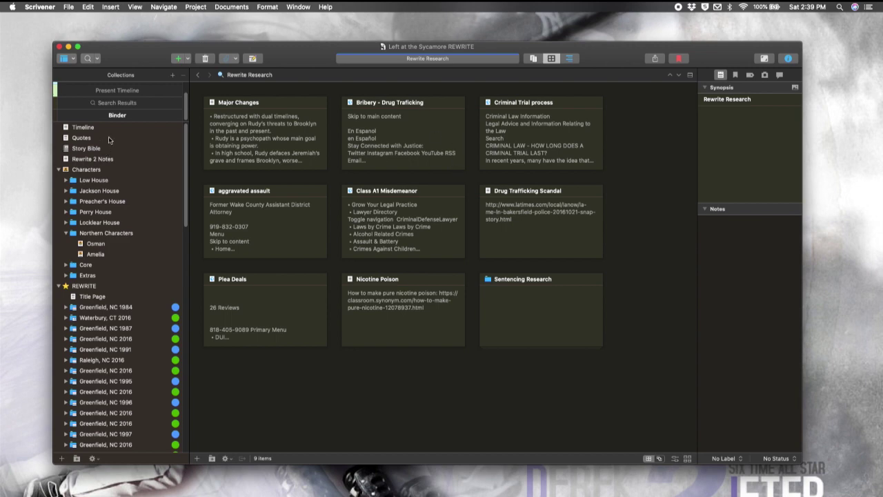
key("super+shift+f")
left_click(140, 73)
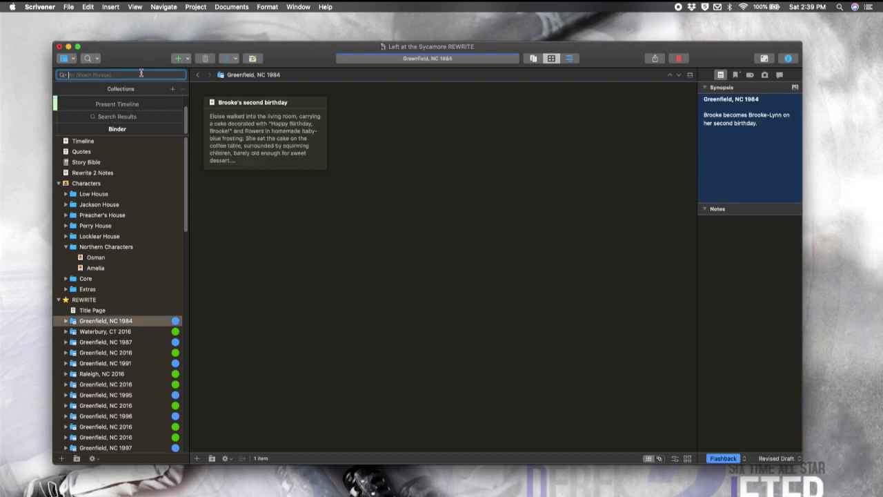
type("Brooklyn")
key("Return")
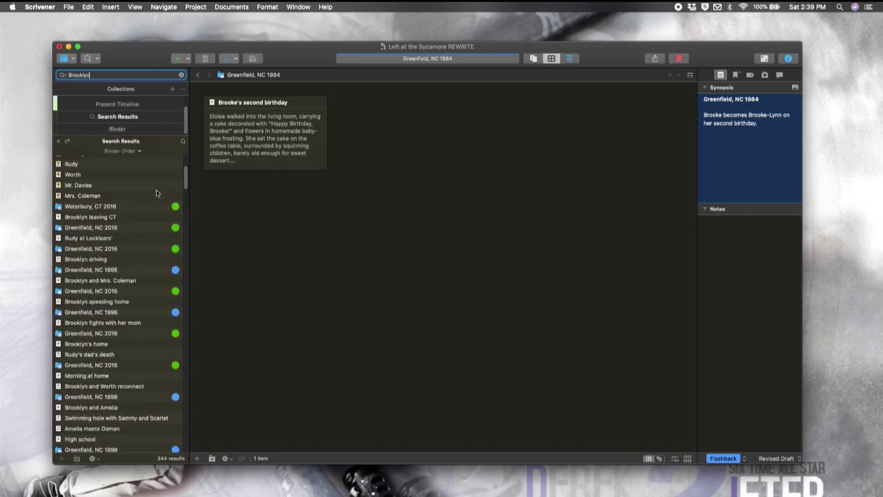
scroll(156, 193, "down", 3)
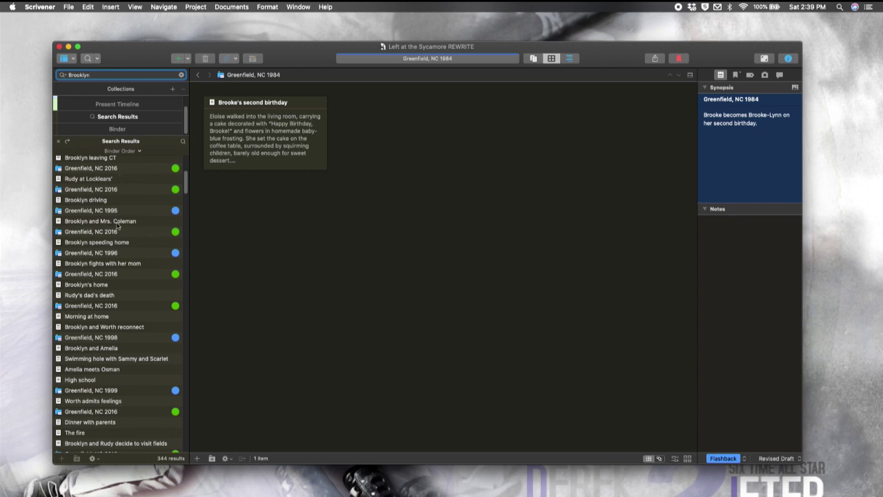
key("super+a")
scroll(125, 212, "down", 1)
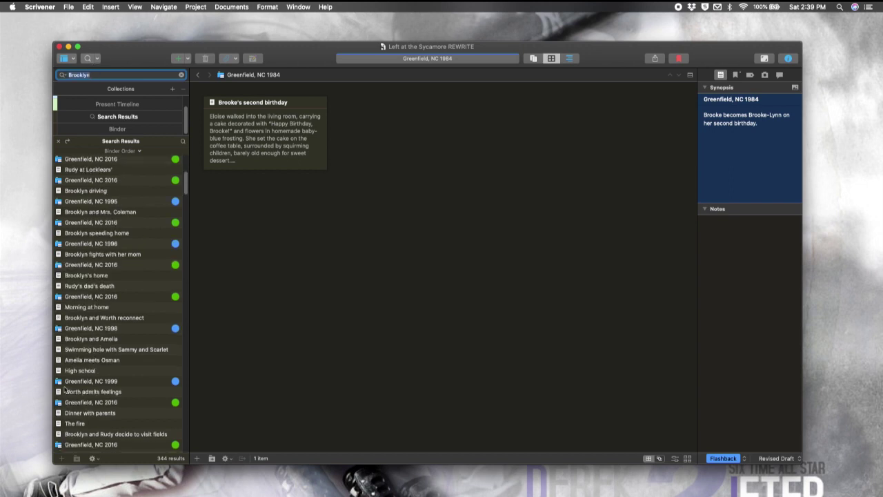
scroll(110, 331, "down", 10)
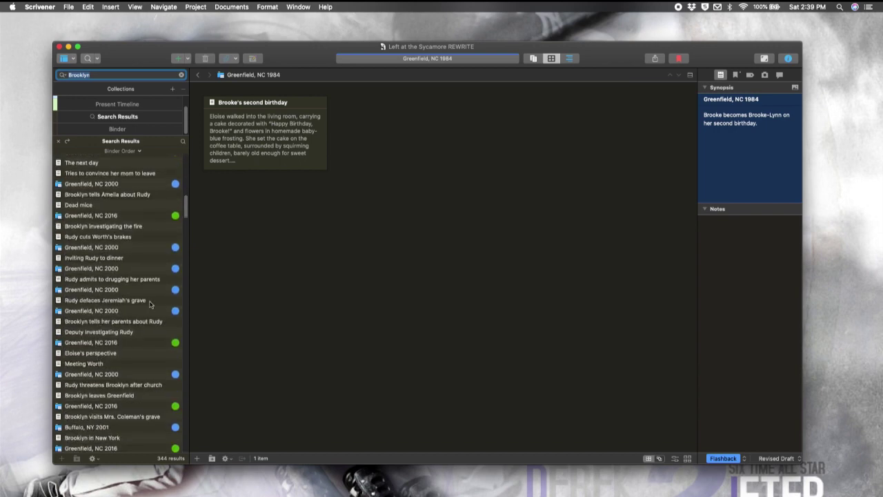
scroll(135, 284, "up", 10)
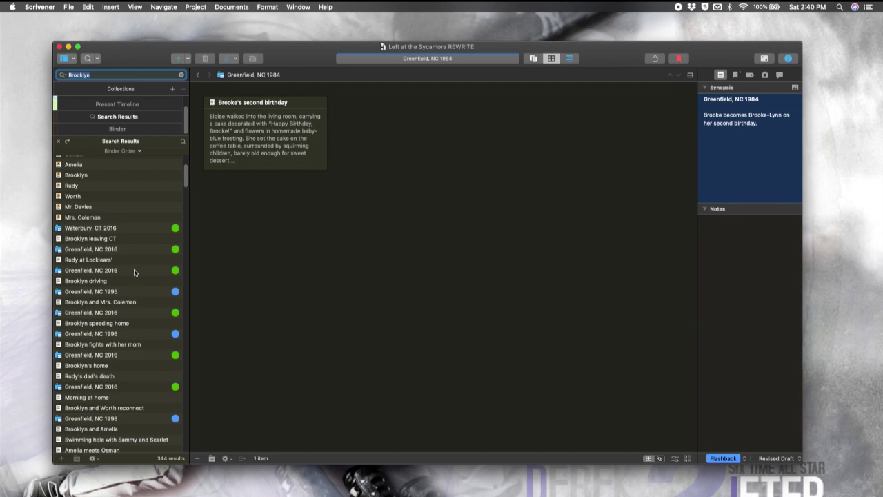
Read the search matches in the "Brooklyn leaving CT", "Rudy at Locklears'" and "Brooklyn driving" documents
left_click(127, 242)
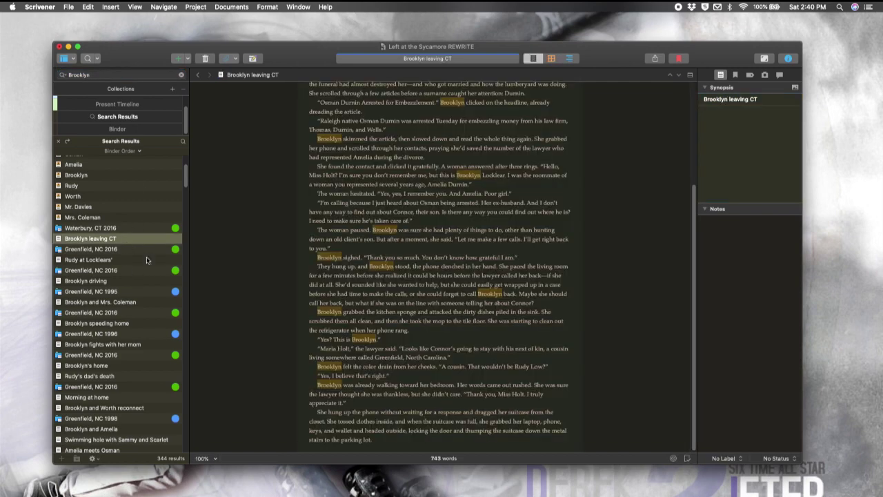
left_click(134, 261)
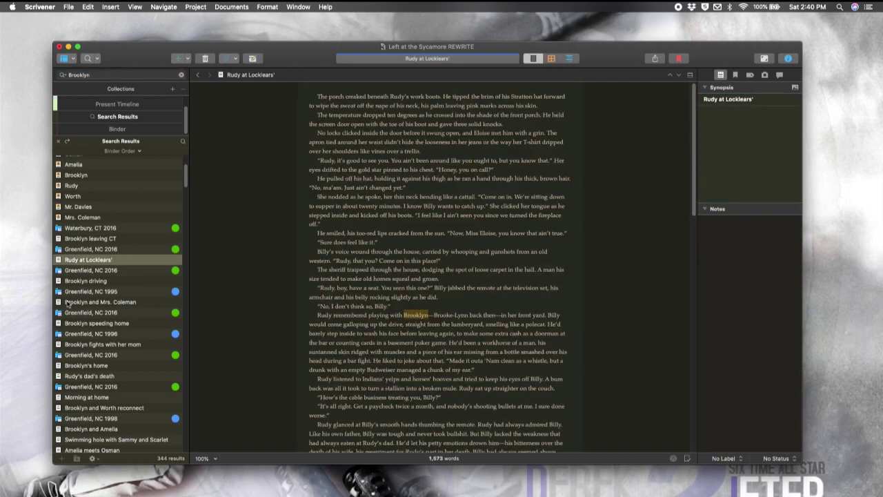
left_click(103, 280)
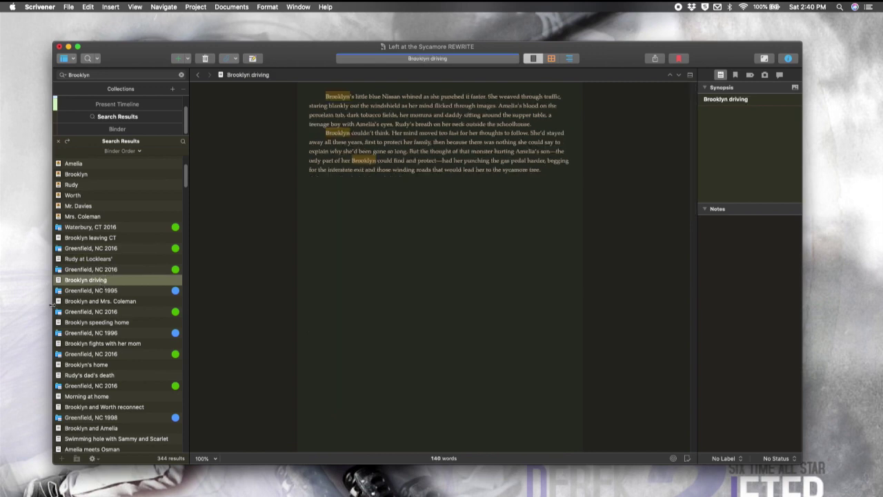
Quick-search for "Brooklyn", extend it to a full project search, view the "Brooklyn and Amelia" match, and clear the project search
left_click(433, 59)
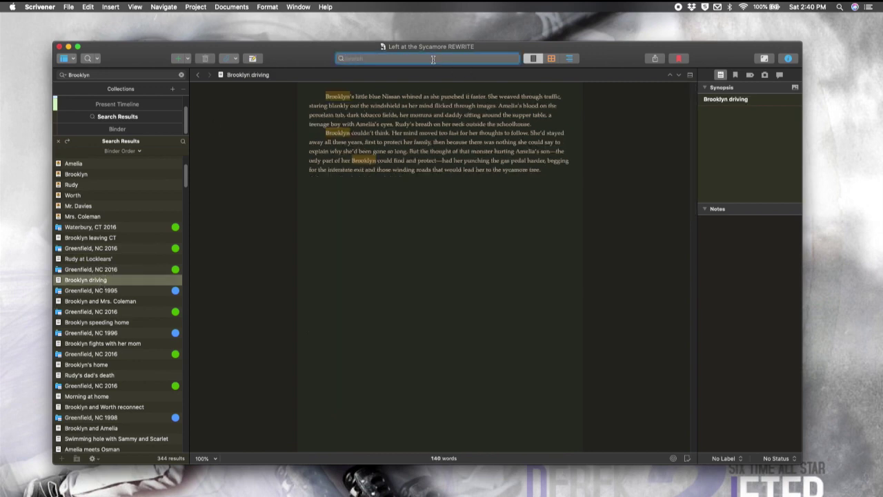
type("Brooklyn")
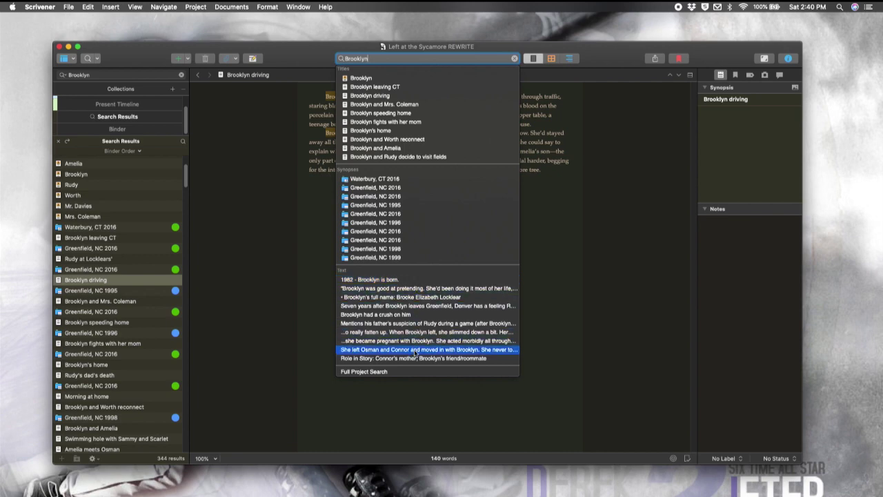
left_click(385, 374)
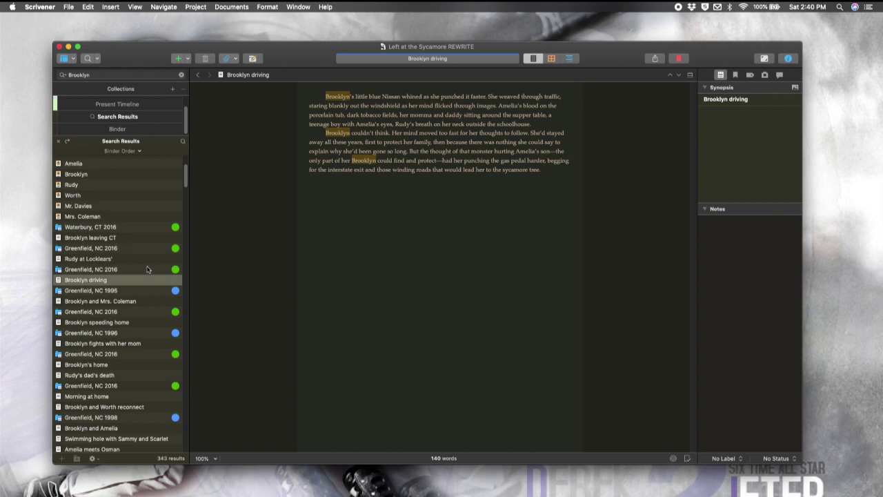
scroll(150, 269, "down", 10)
left_click(103, 196)
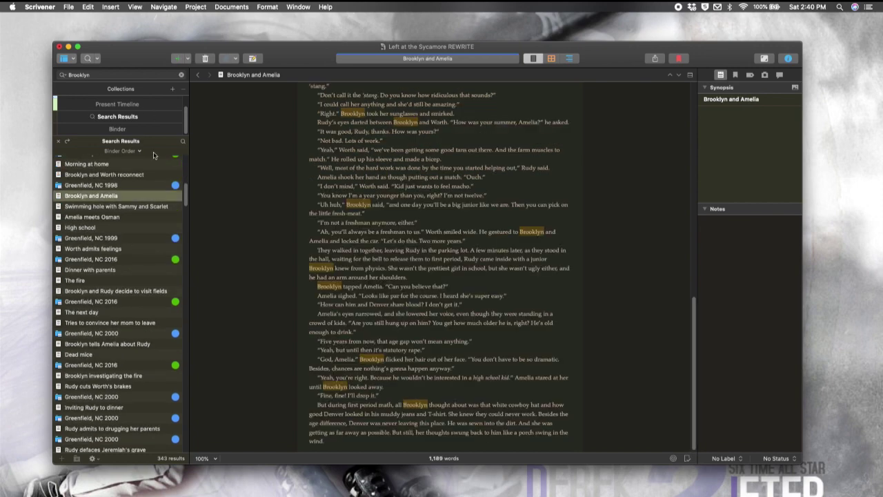
left_click(181, 75)
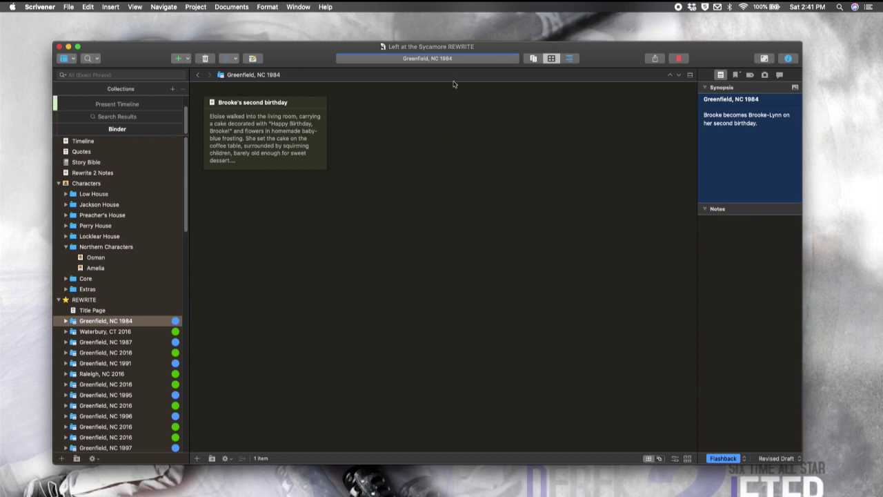
Run the quick search for "Brooklyn" again from the Greenfield, NC 1984 folder, and clear it
mouse_move(452, 67)
left_click(494, 62)
type("Brooklyn")
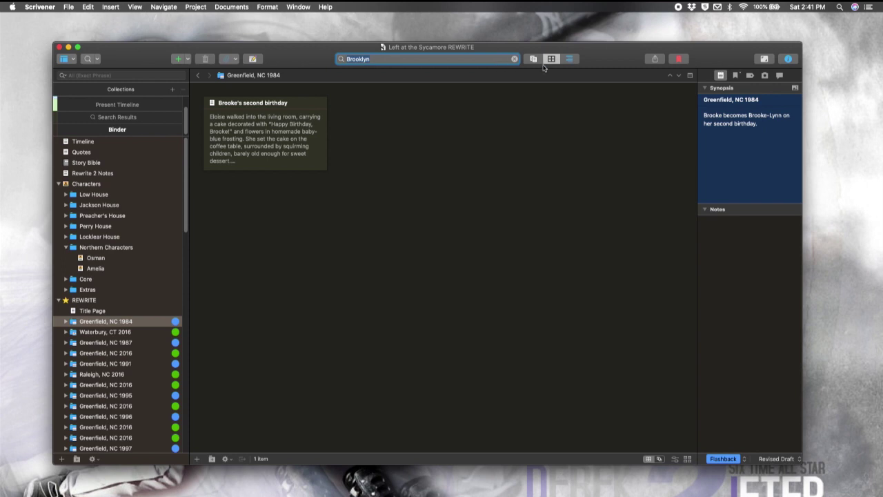
left_click(514, 59)
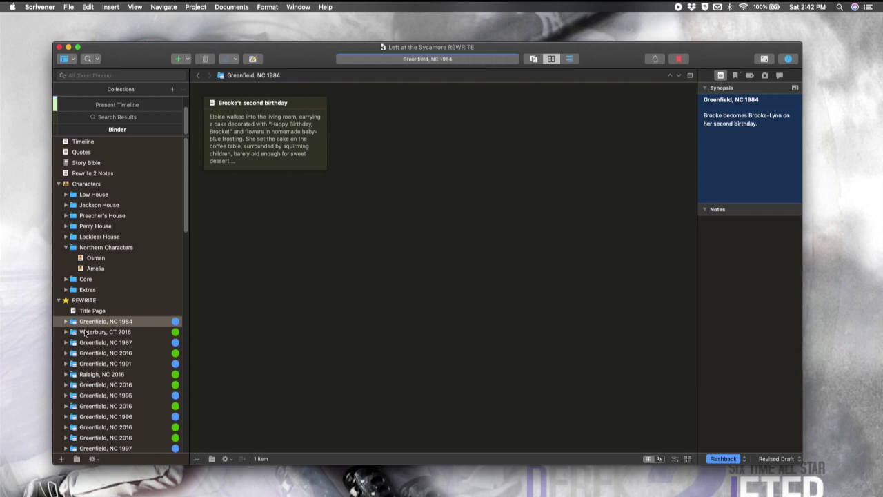
Create a new text document named "example" inside the Greenfield, NC 1984 folder
key("super+n")
type("example")
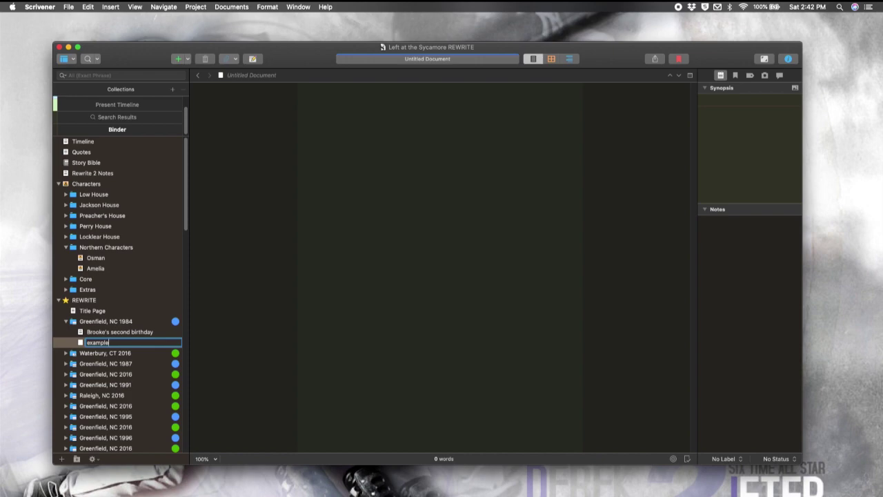
key("Return")
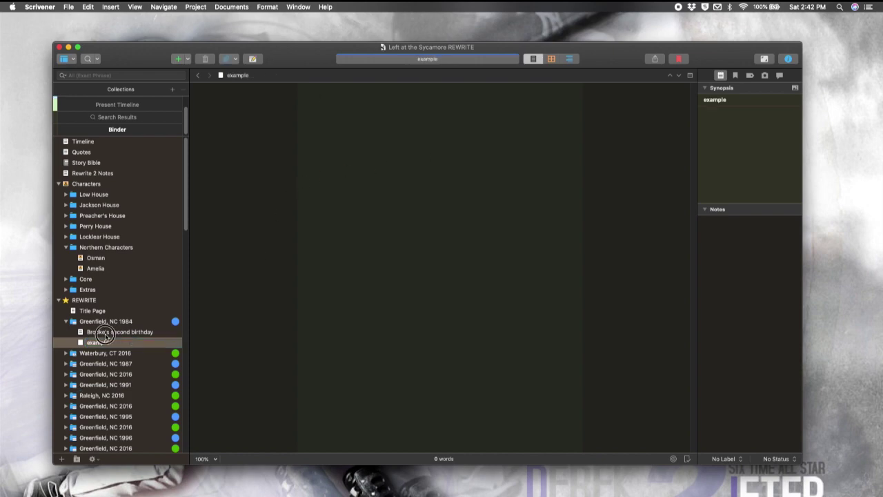
Copy the entire text of "Brooke's second birthday" into the "example" document
left_click(110, 332)
key("super+a")
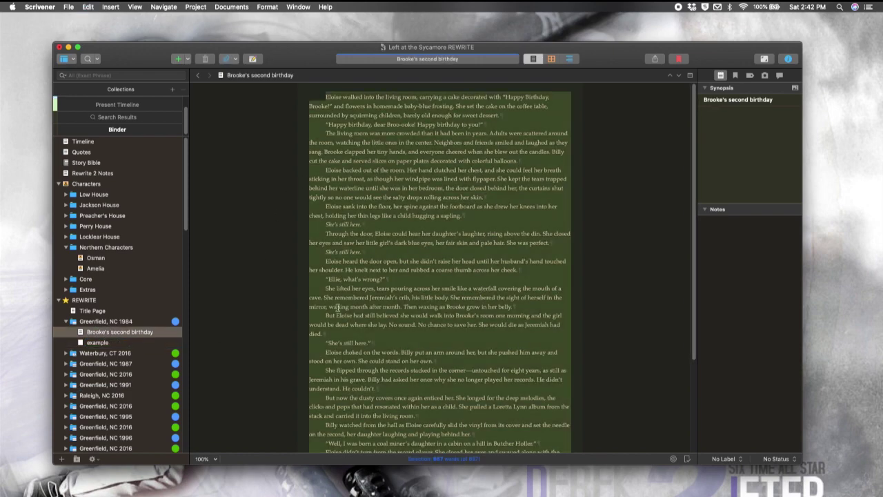
left_click(121, 343)
left_click(515, 286)
key("super+v")
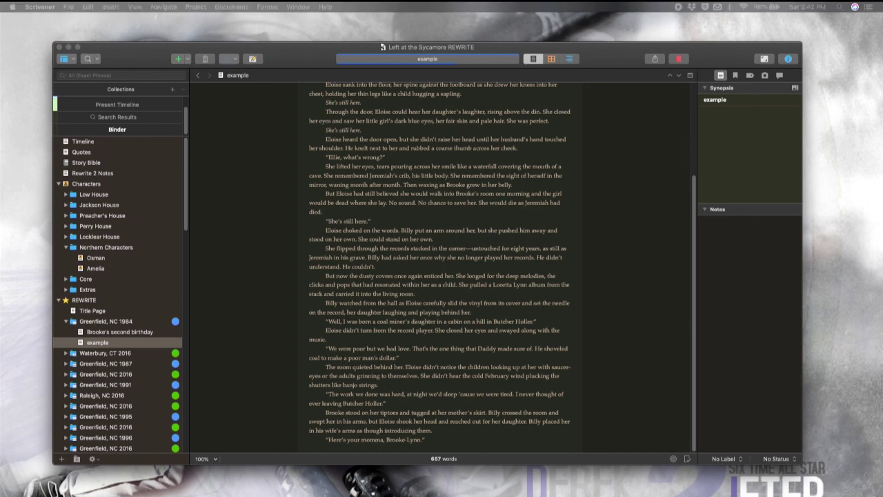
Show the project targets beside the text and examine the draft and session word counts
key("shift+super+t")
left_click_drag(321, 111, 562, 163)
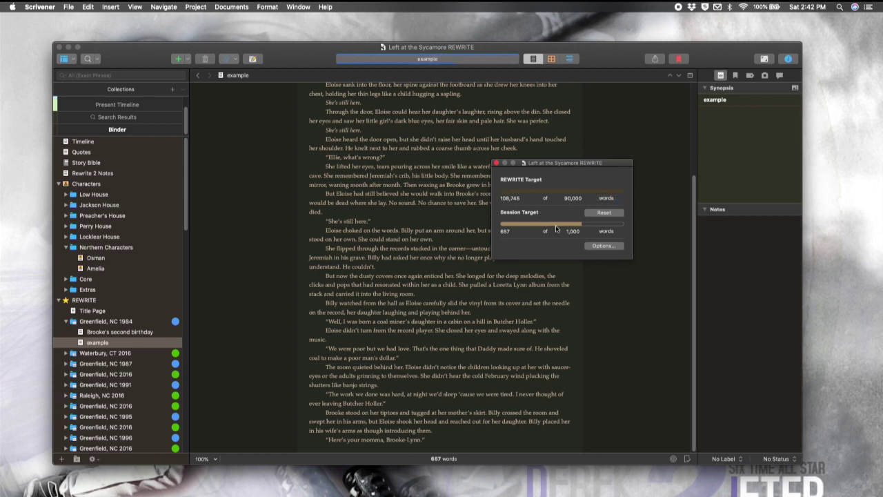
left_click(584, 162)
left_click_drag(585, 163, 337, 161)
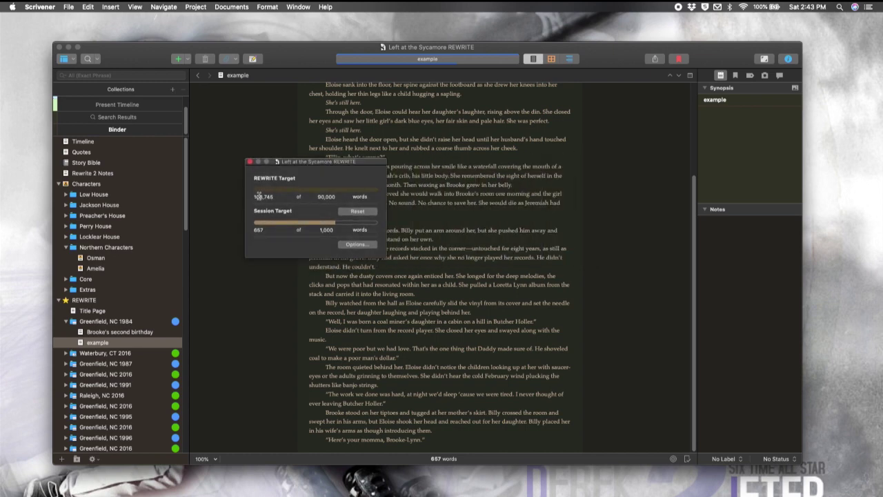
left_click_drag(257, 197, 289, 198)
left_click(257, 230)
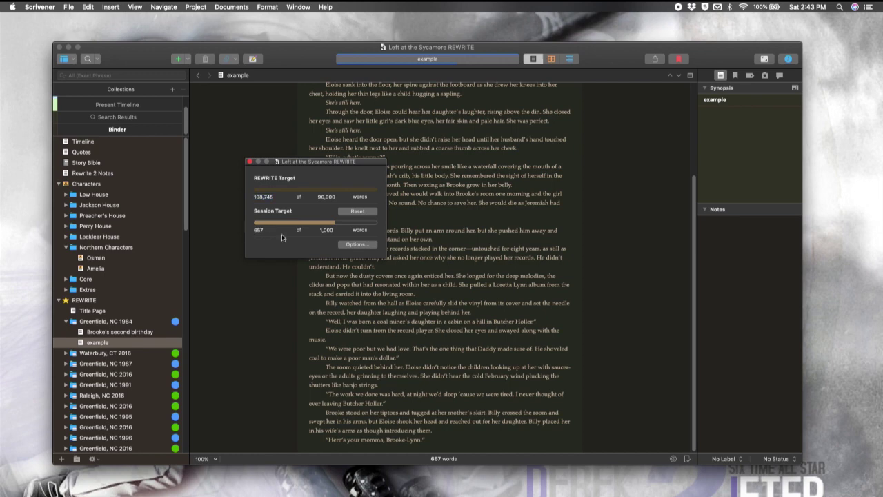
Review the Draft Target and Session Target options without changing them, and close the project targets
left_click(375, 247)
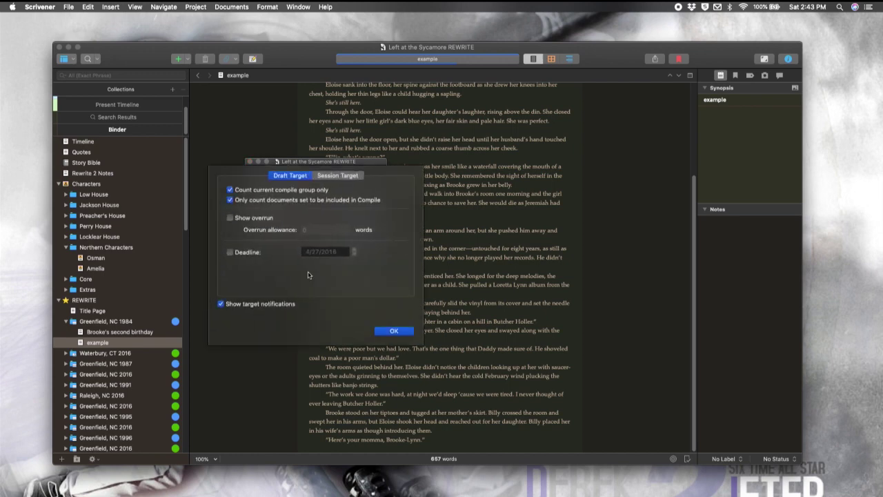
left_click(339, 176)
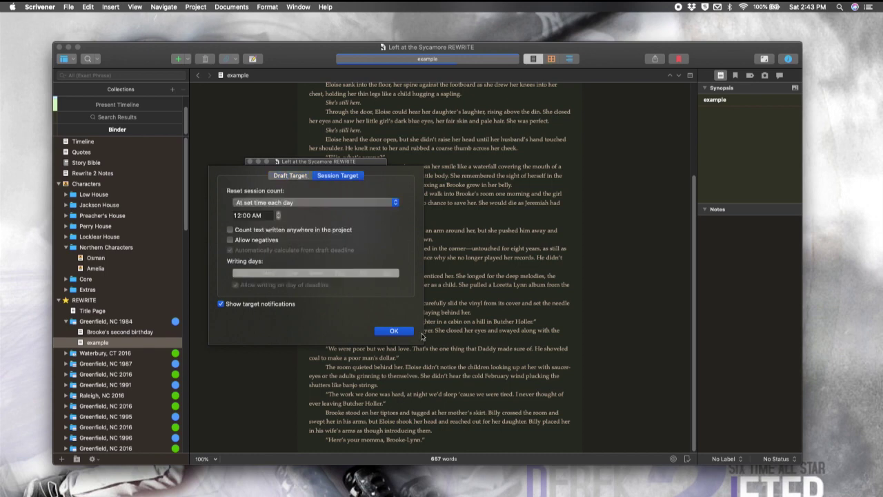
left_click(390, 330)
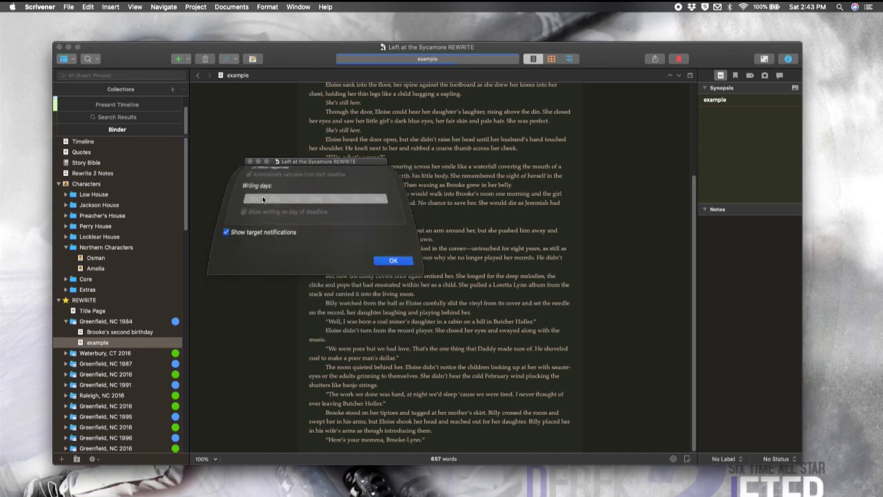
left_click(249, 162)
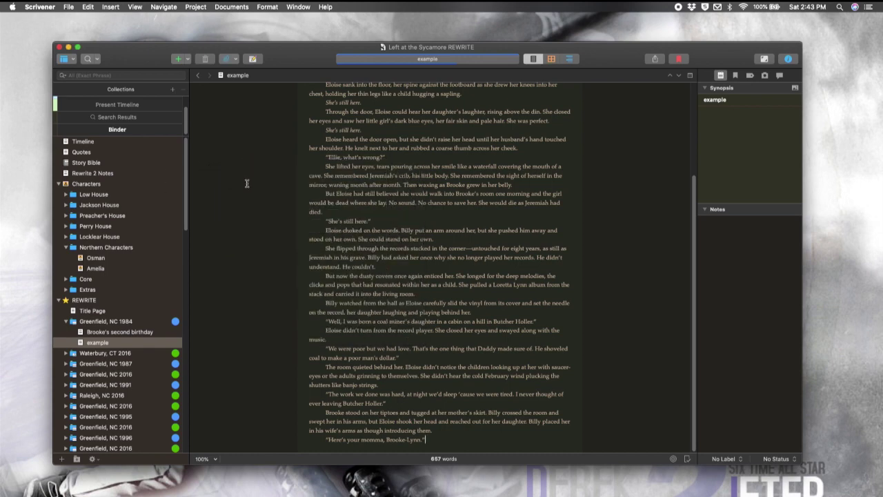
Show the project statistics for the compiled draft, check the counting accuracy choices, and highlight the reading time
left_click(203, 6)
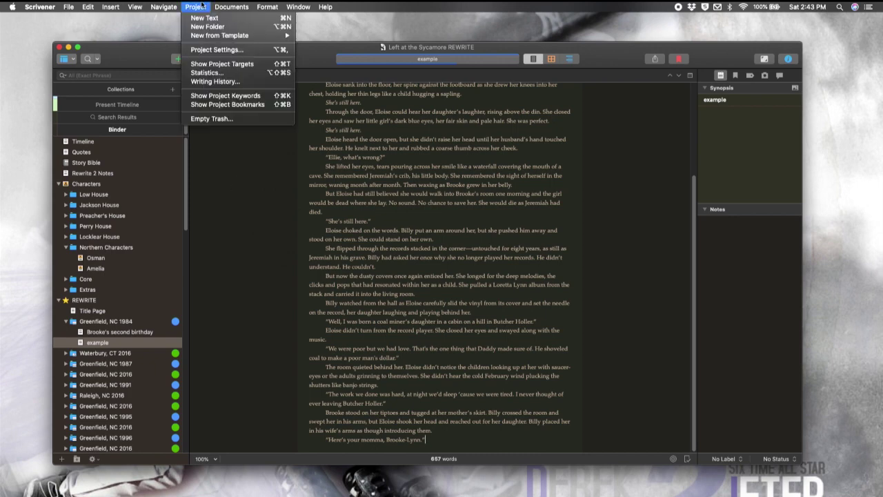
left_click(231, 72)
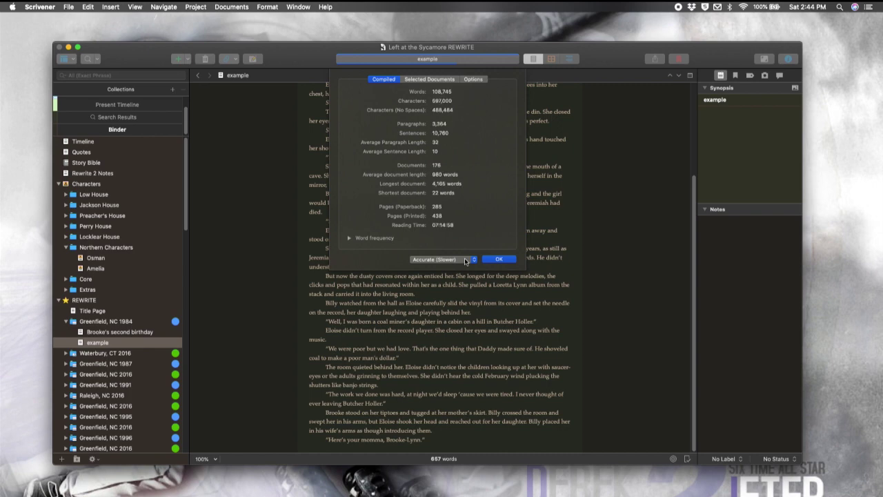
left_click(456, 259)
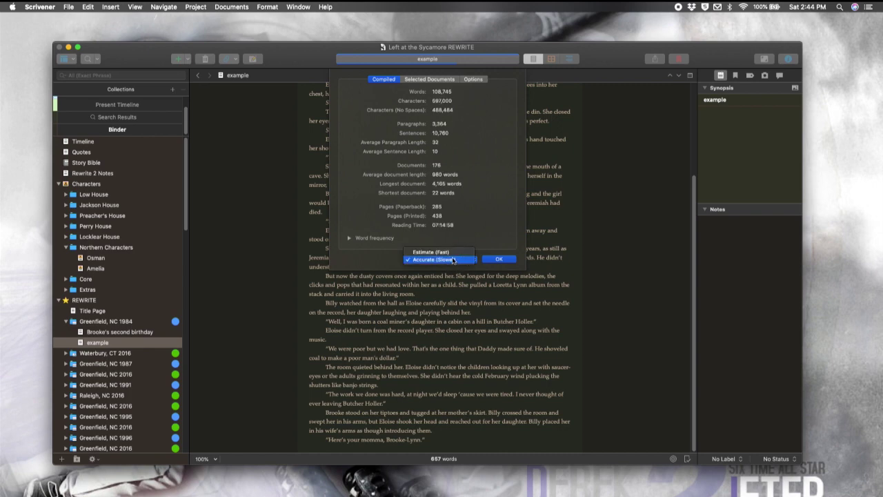
left_click(499, 143)
left_click_drag(458, 225, 399, 228)
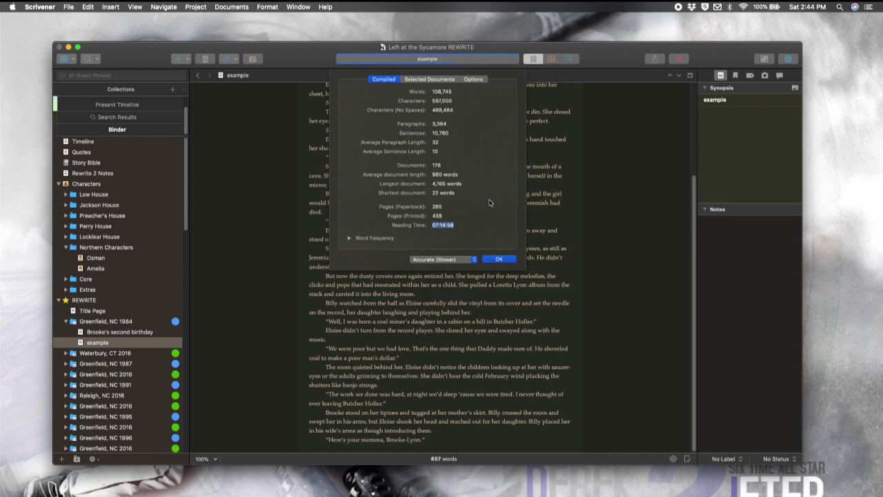
left_click(468, 228)
left_click_drag(466, 225, 428, 228)
Expand the word frequency list in the compiled statistics and examine how often individual words are used
left_click(350, 238)
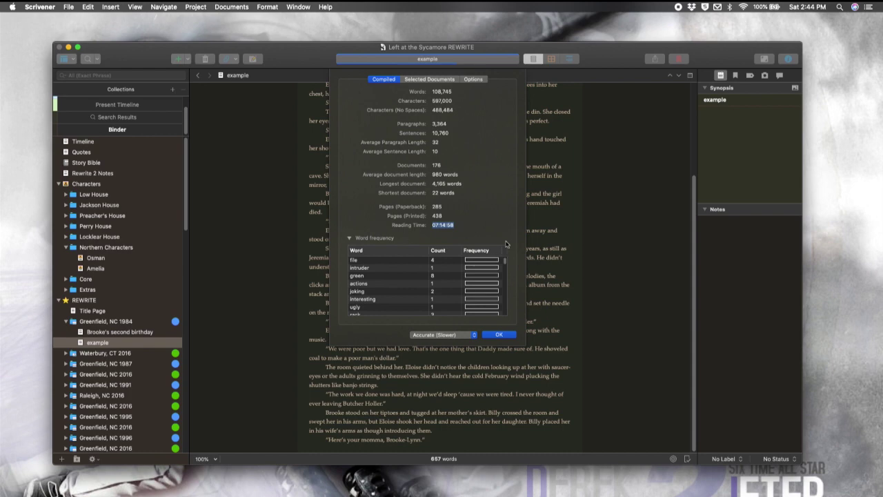
left_click(394, 268)
left_click(397, 261)
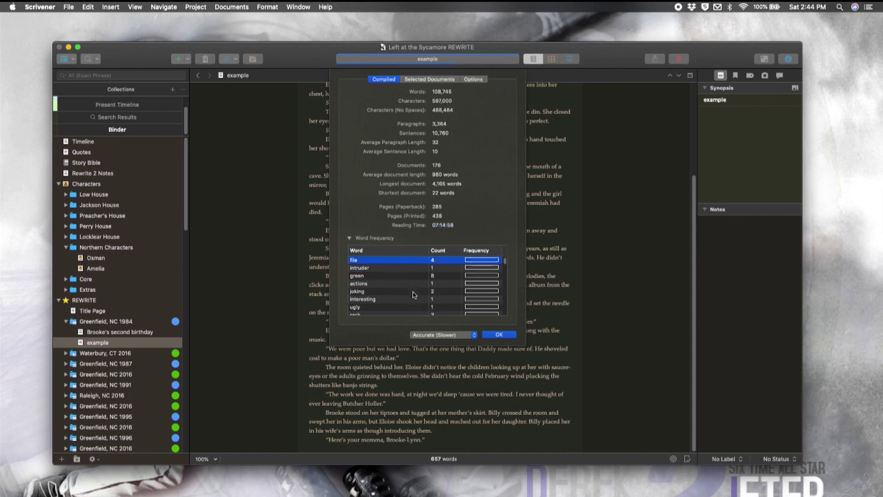
scroll(413, 295, "down", 3)
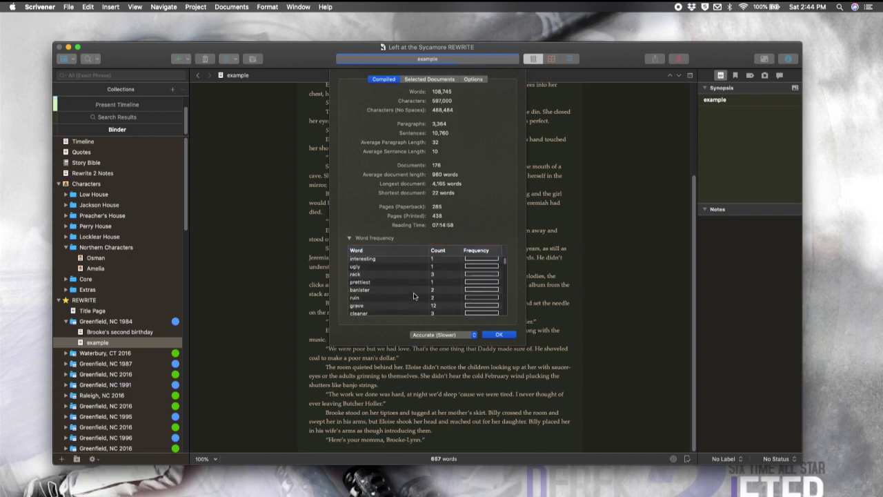
scroll(414, 296, "down", 2)
scroll(415, 297, "down", 1)
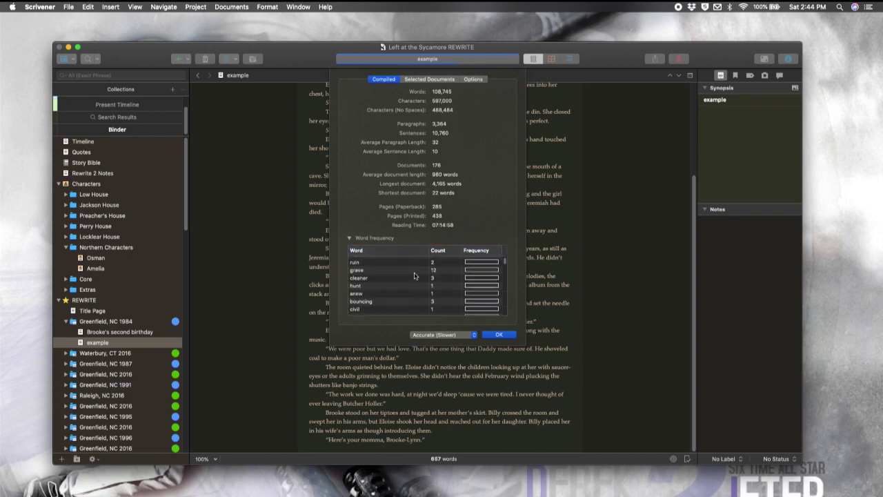
left_click(416, 272)
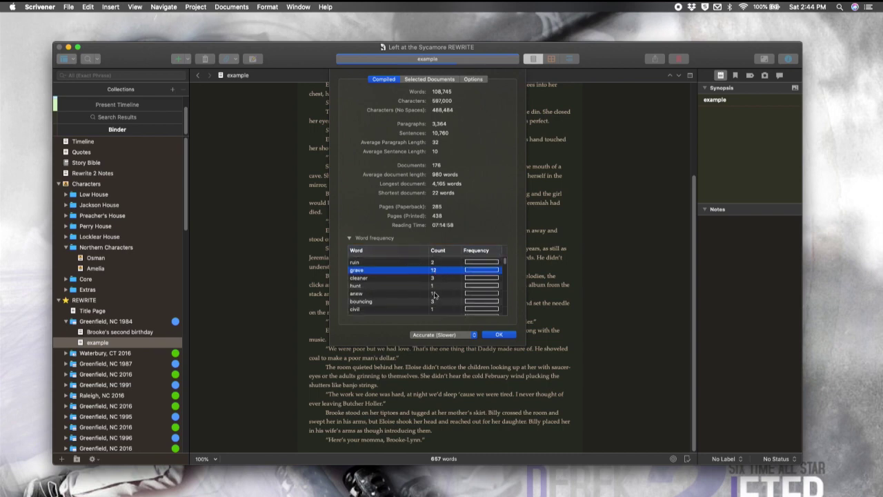
scroll(437, 292, "down", 4)
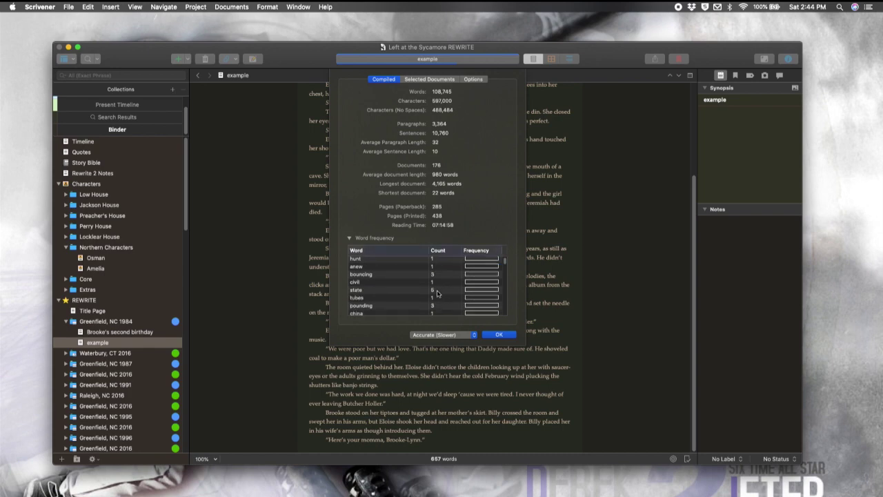
scroll(436, 296, "down", 8)
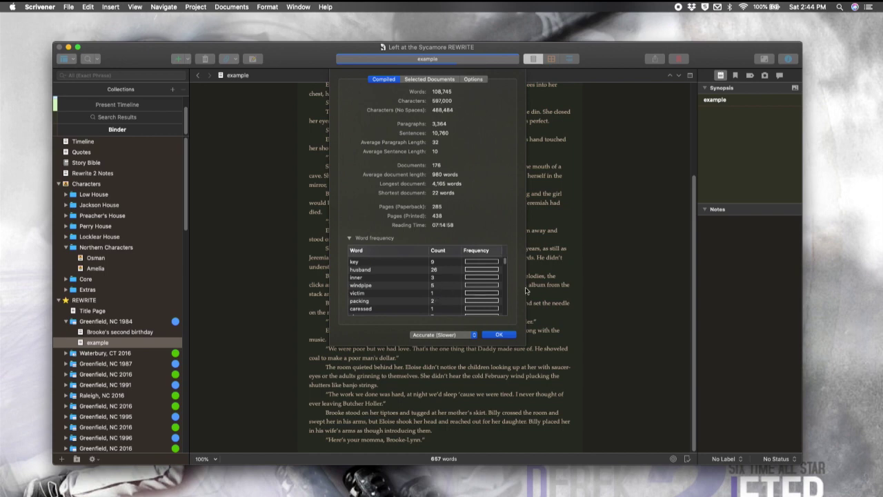
scroll(462, 297, "down", 5)
scroll(463, 298, "down", 2)
scroll(414, 288, "down", 3)
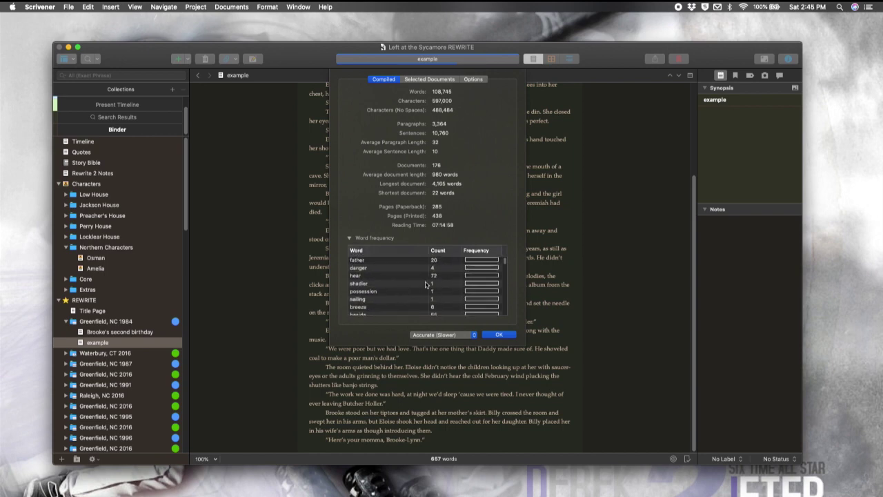
scroll(429, 284, "down", 2)
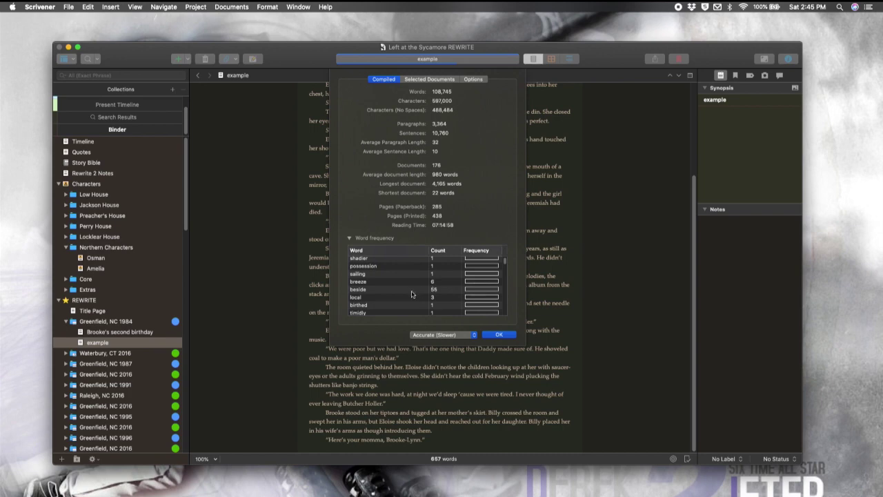
scroll(414, 294, "down", 2)
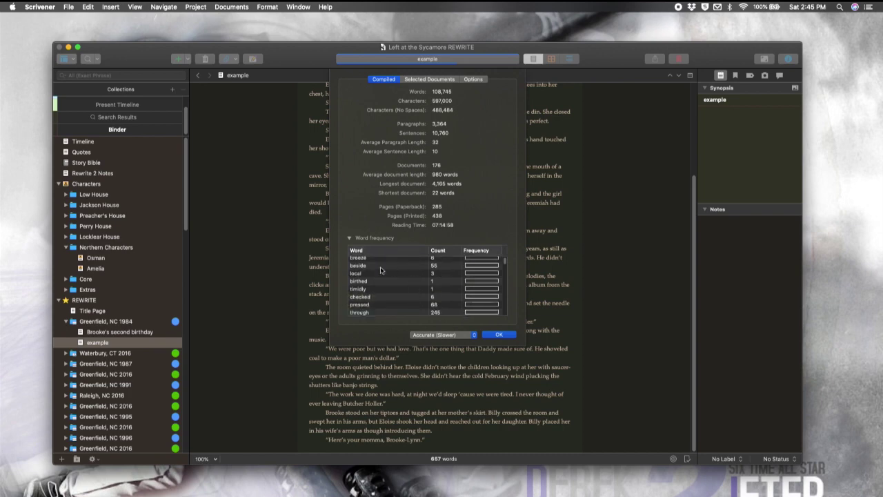
Browse further through the compiled word frequency list and highlight individual words to compare how often they are used
left_click(433, 267)
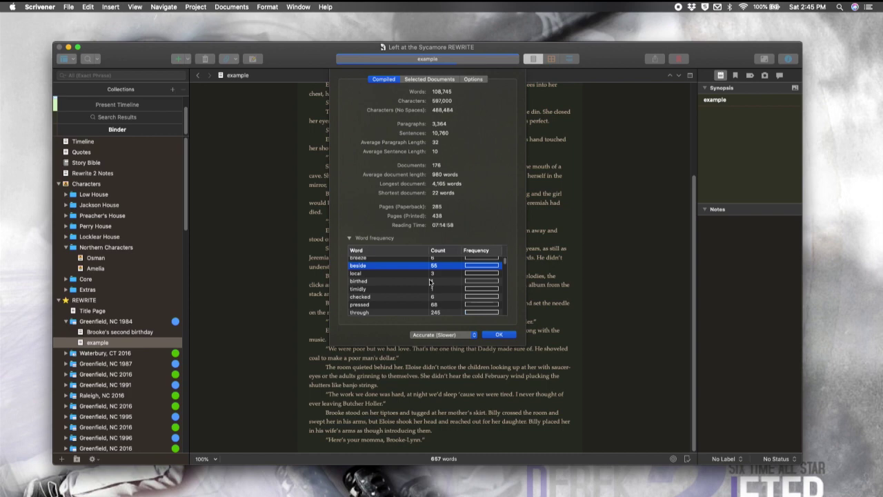
scroll(436, 275, "down", 1)
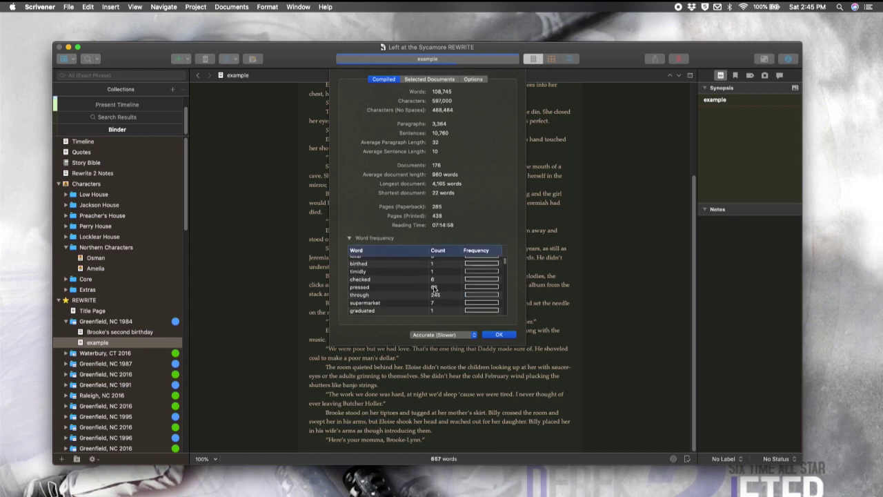
scroll(433, 289, "down", 1)
scroll(434, 290, "down", 3)
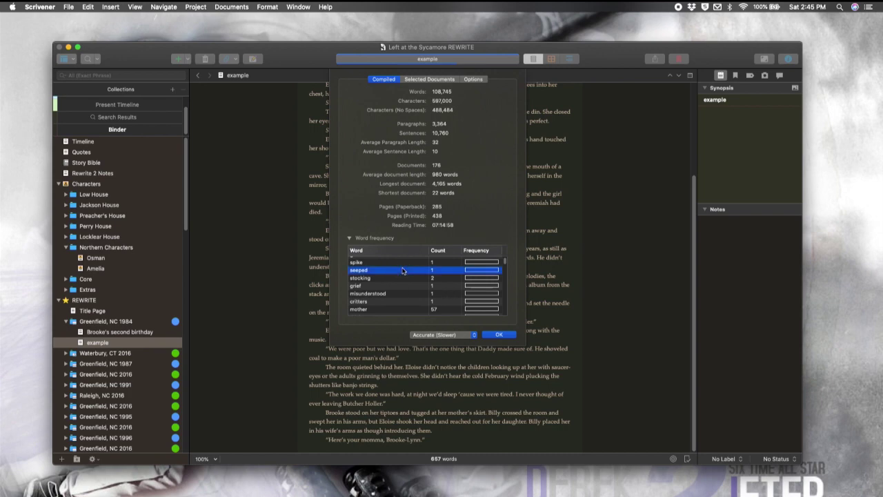
left_click(405, 270)
scroll(439, 278, "down", 10)
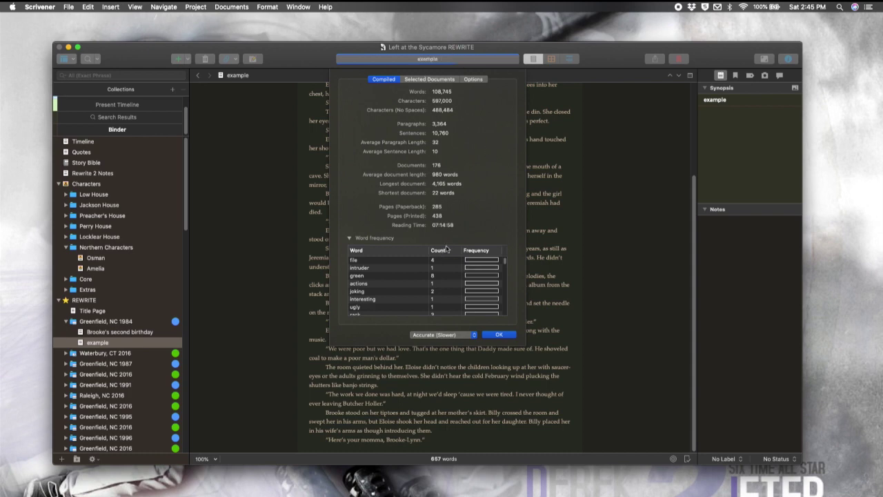
Review the statistics for the selected document and the statistics counting options, and close the project statistics
left_click(428, 79)
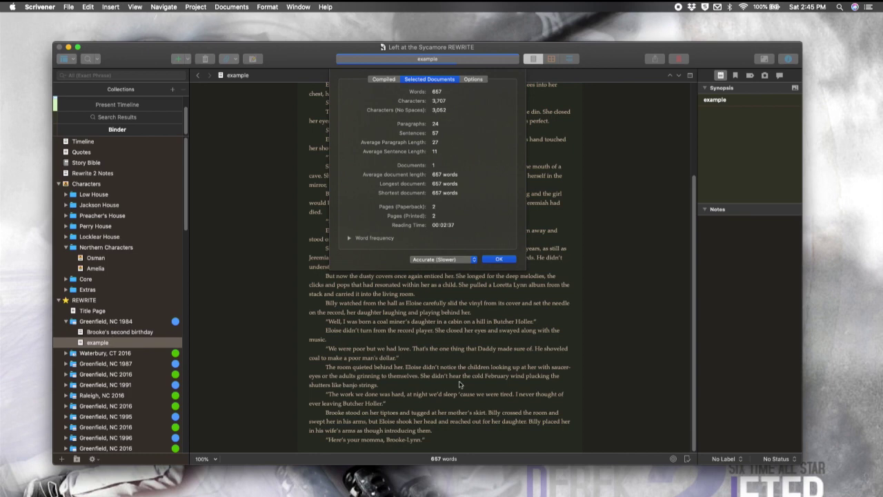
left_click(481, 79)
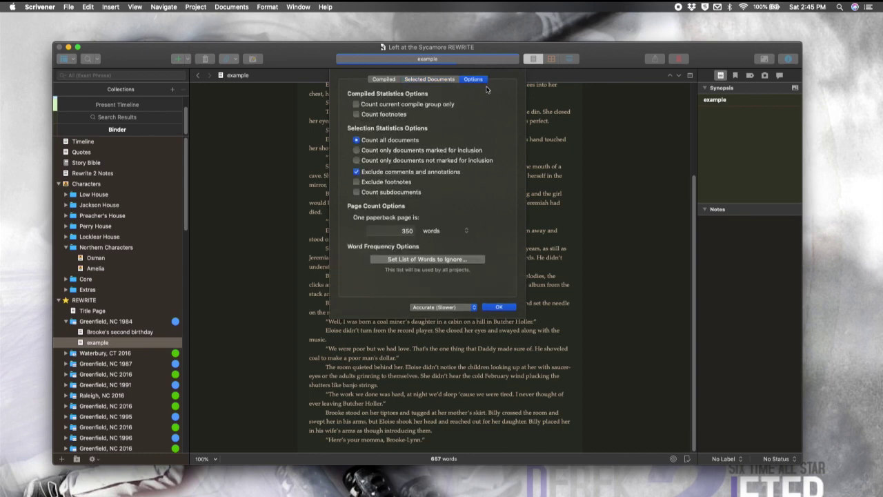
left_click(497, 308)
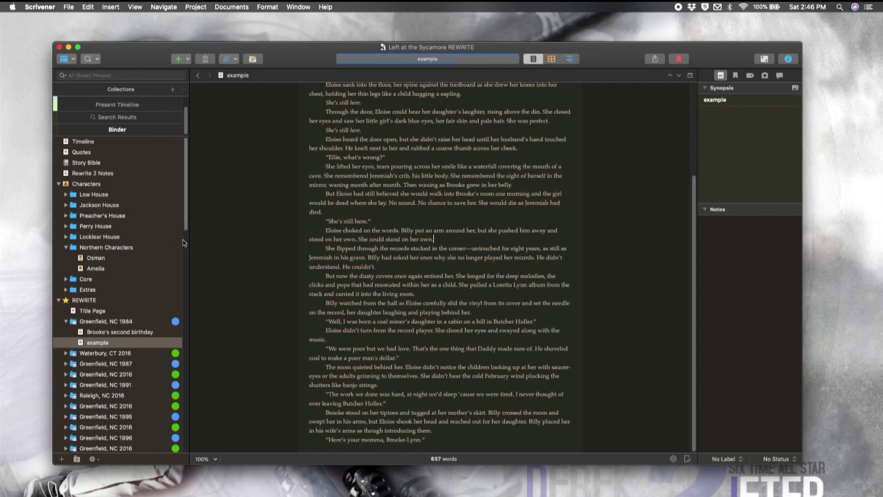
Narrow the binder to give the editor more width, and place the text cursor in the example scene
left_click_drag(187, 242, 157, 241)
scroll(433, 265, "up", 4)
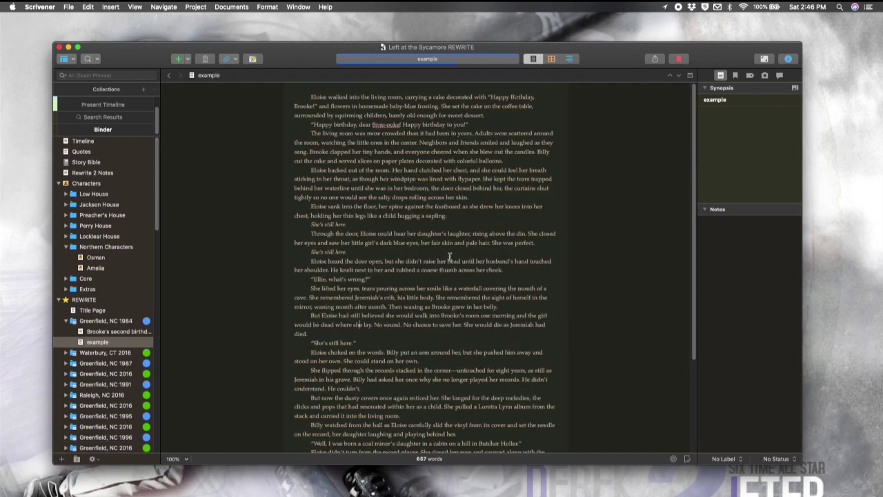
double_click(485, 316)
left_click(419, 287)
scroll(108, 310, "down", 3)
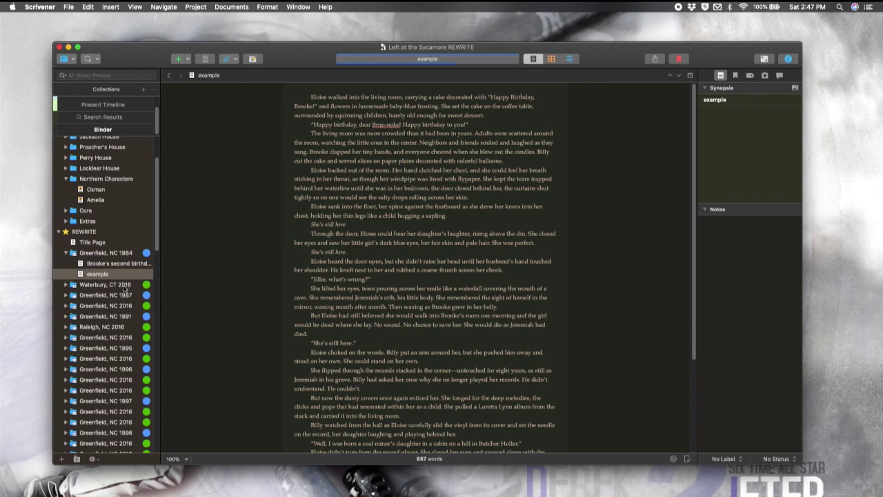
Split the editor horizontally, check that the example scene's upper view moves independently, and make the lower editor active
left_click(131, 6)
mouse_move(148, 77)
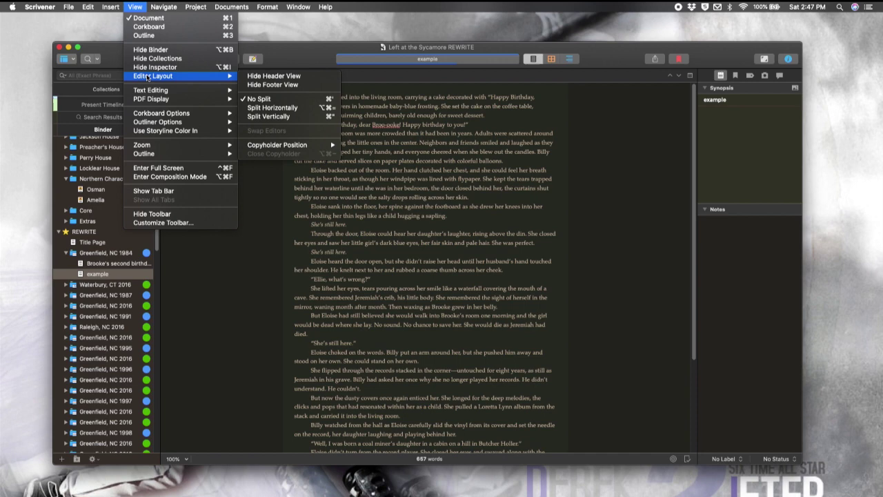
left_click(310, 110)
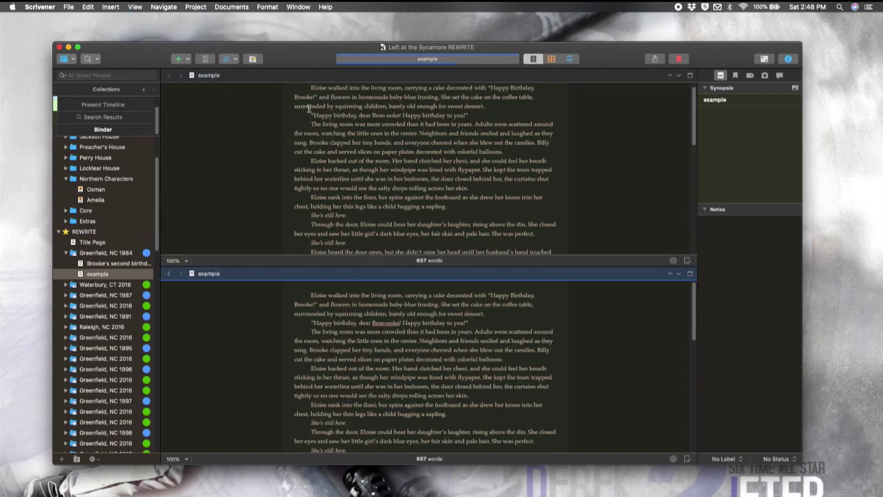
scroll(439, 173, "down", 8)
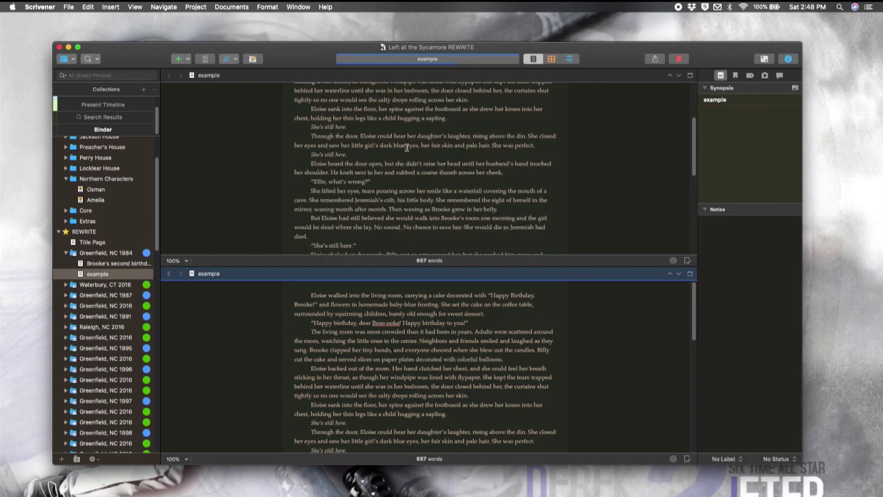
left_click(415, 164)
scroll(414, 173, "down", 6)
left_click(444, 358)
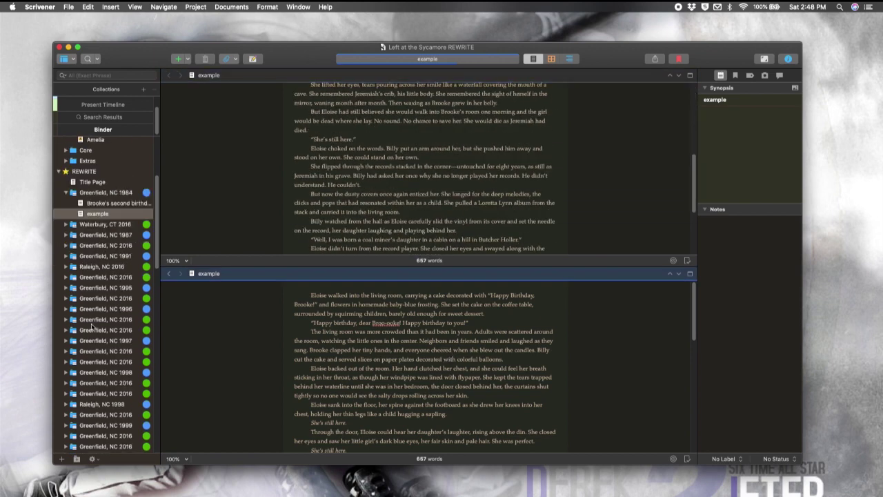
Open the scene inside Greenfield, NC 1995 in the lower editor, and return the focus to the example scene above it
scroll(55, 297, "down", 3)
left_click(66, 288)
left_click(104, 298)
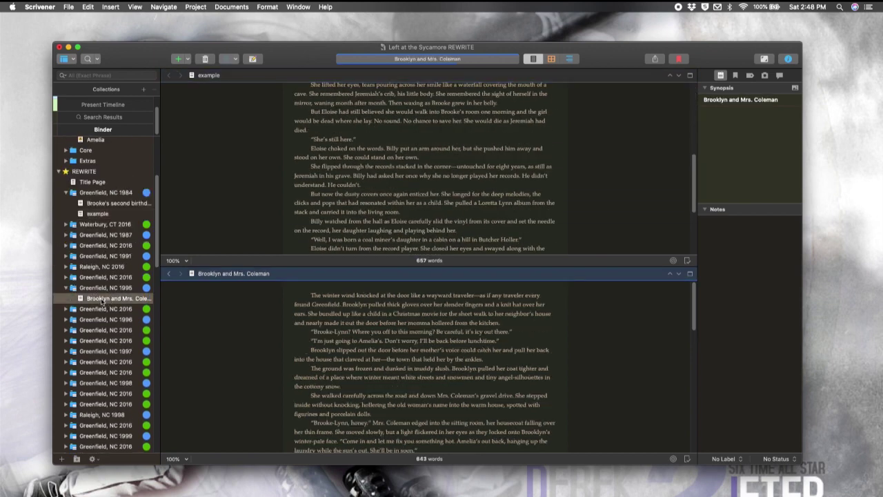
scroll(415, 408, "down", 5)
key("super+alt+apostrophe")
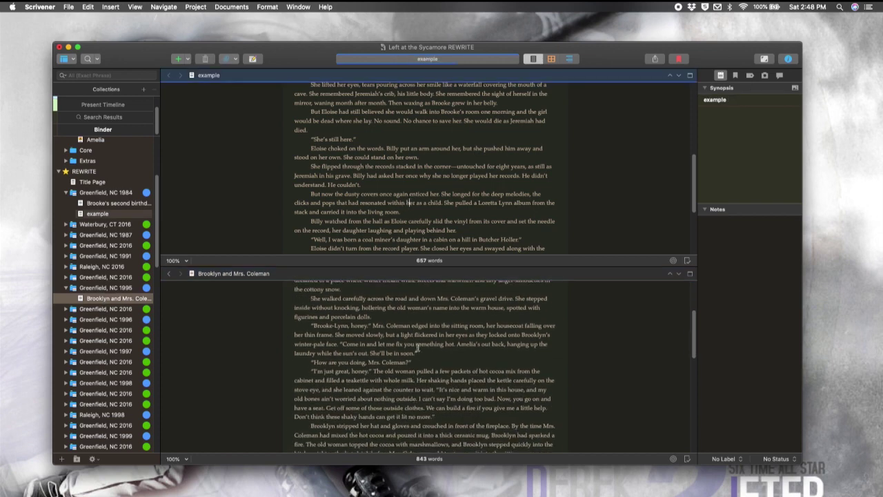
left_click(418, 363)
left_click(442, 175)
Expand the Rewrite Research folder and open its aggravated assault page in a copyholder beside the example scene
scroll(98, 214, "down", 3)
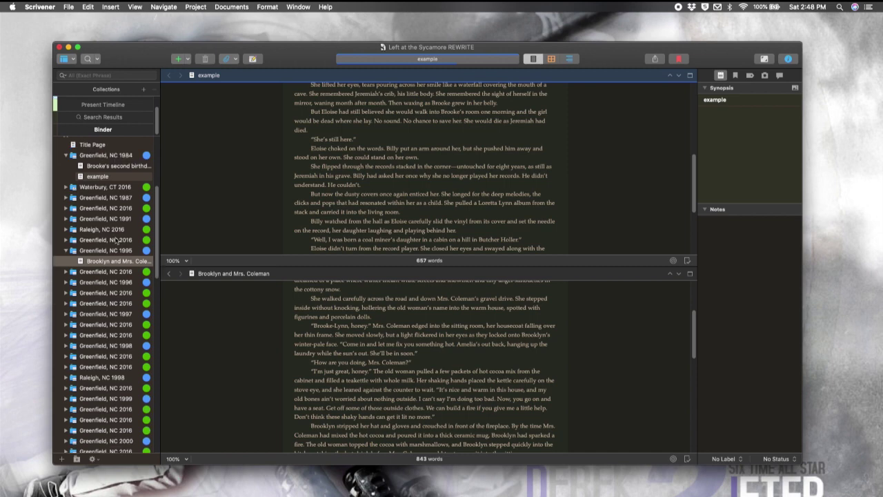
scroll(109, 218, "down", 15)
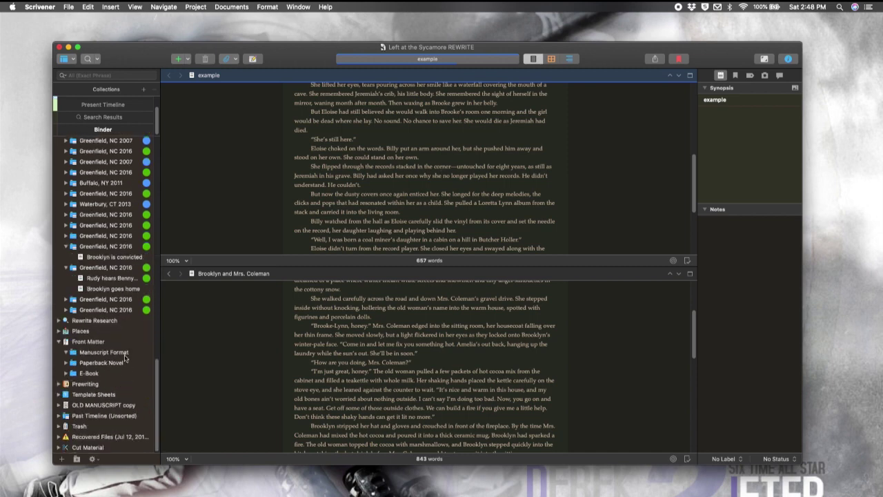
left_click(58, 320)
scroll(89, 325, "down", 5)
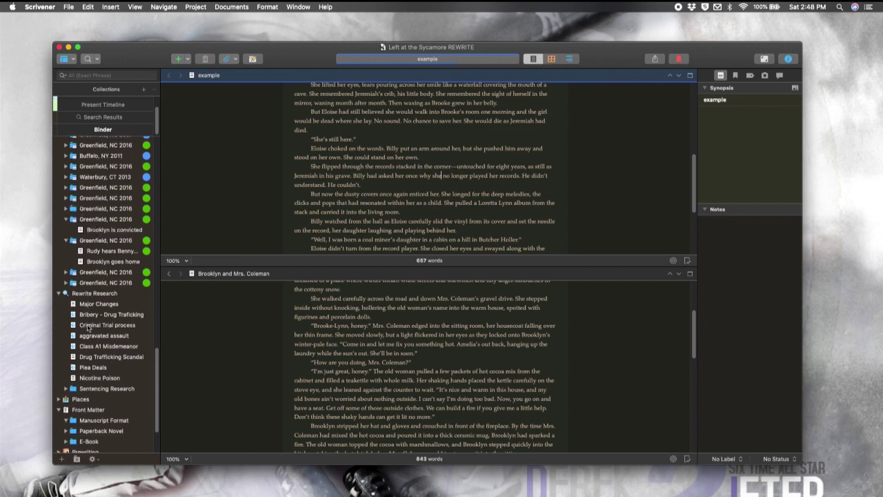
right_click(108, 315)
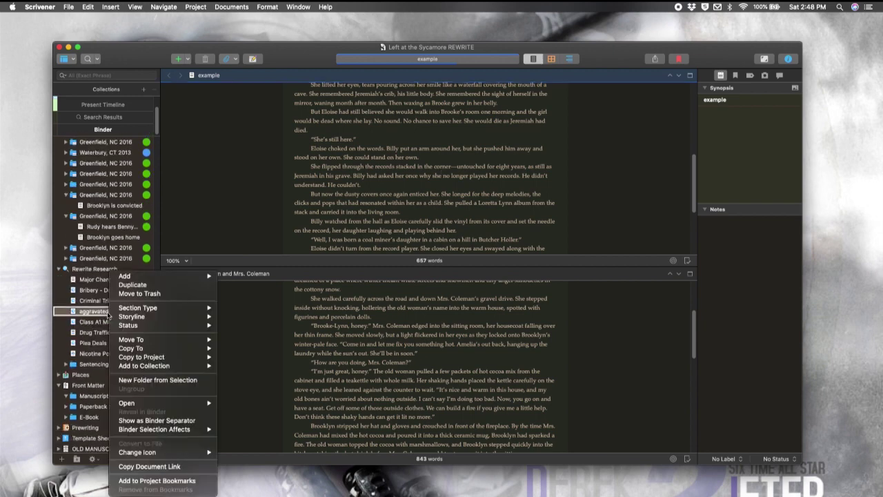
mouse_move(201, 404)
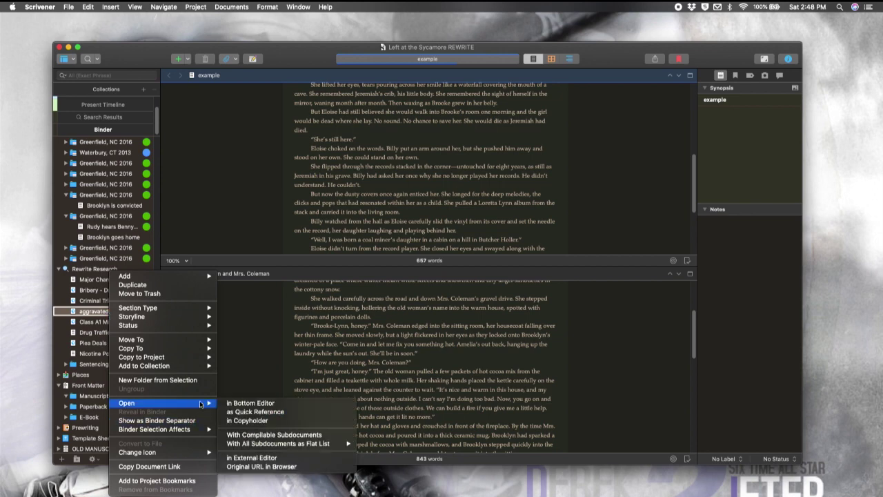
left_click(294, 421)
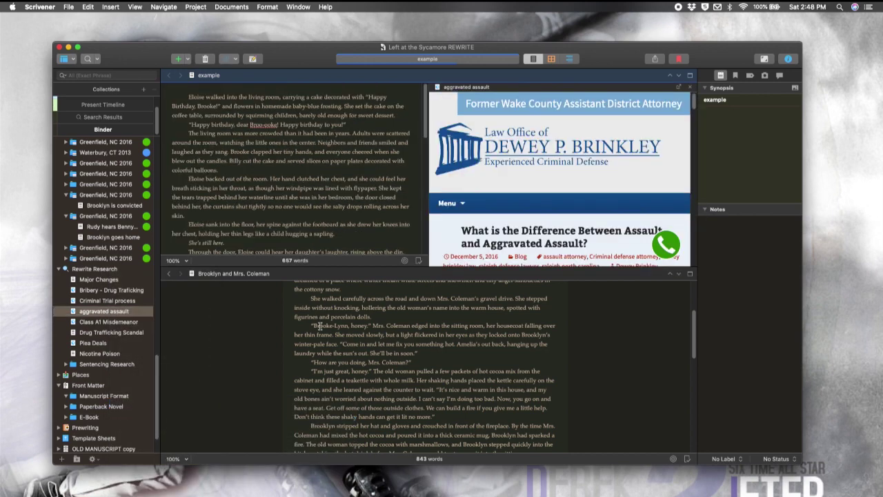
Examine the aggravated assault page in the copyholder and the example scene beside it, each at its own reading position
scroll(345, 216, "down", 2)
scroll(345, 214, "up", 2)
scroll(345, 215, "down", 5)
scroll(592, 230, "down", 10)
scroll(592, 230, "up", 15)
scroll(542, 196, "down", 3)
scroll(542, 196, "down", 5)
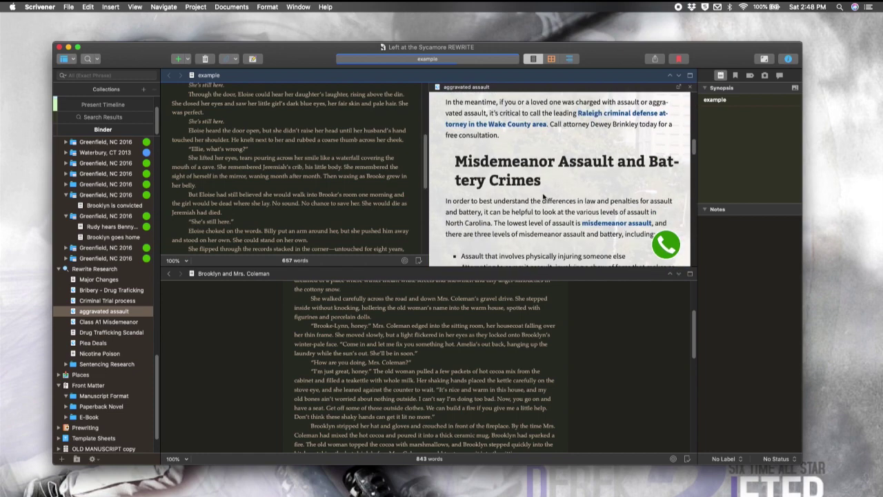
scroll(562, 200, "up", 6)
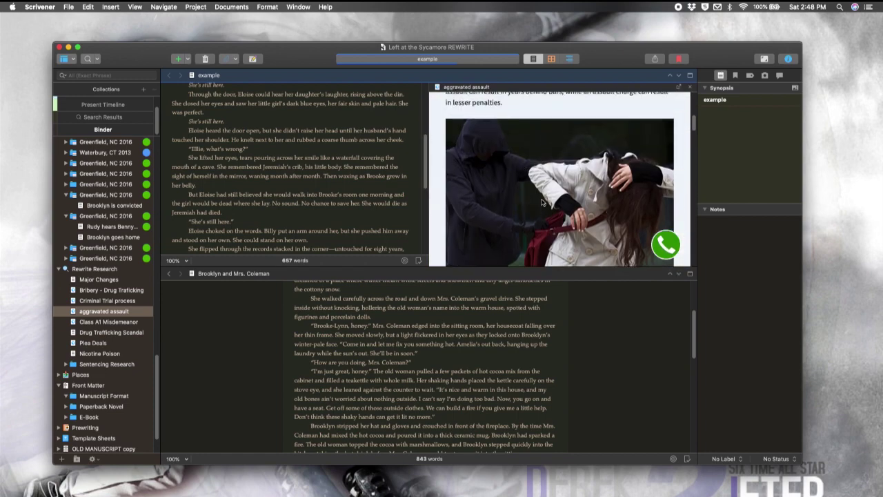
scroll(545, 202, "up", 5)
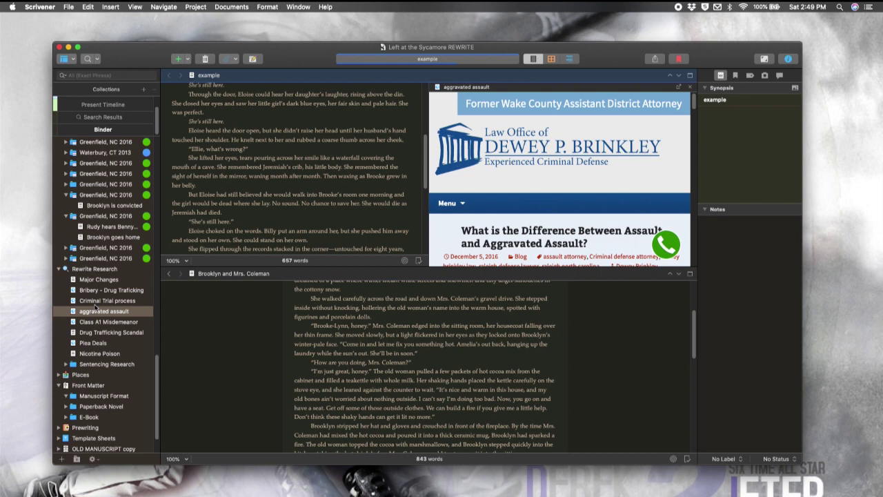
Add a web page to the Rewrite Research folder using the address of the author's website
left_click(107, 272)
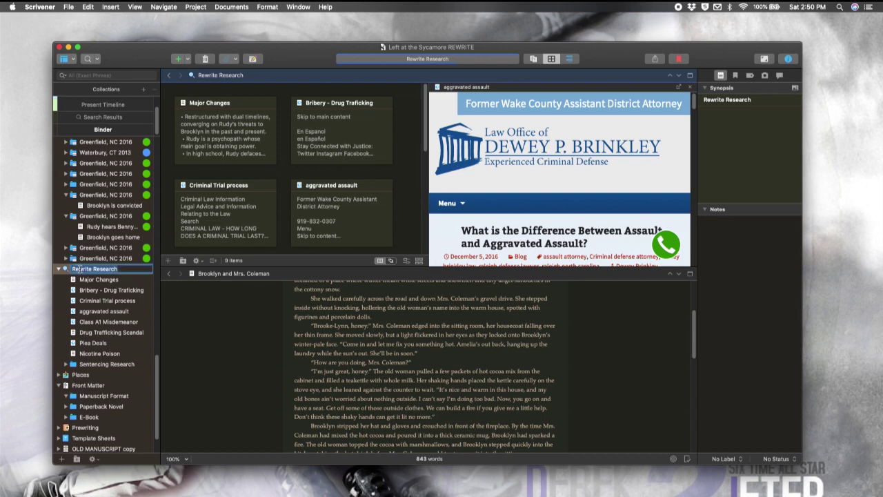
left_click(86, 278)
left_click(87, 271)
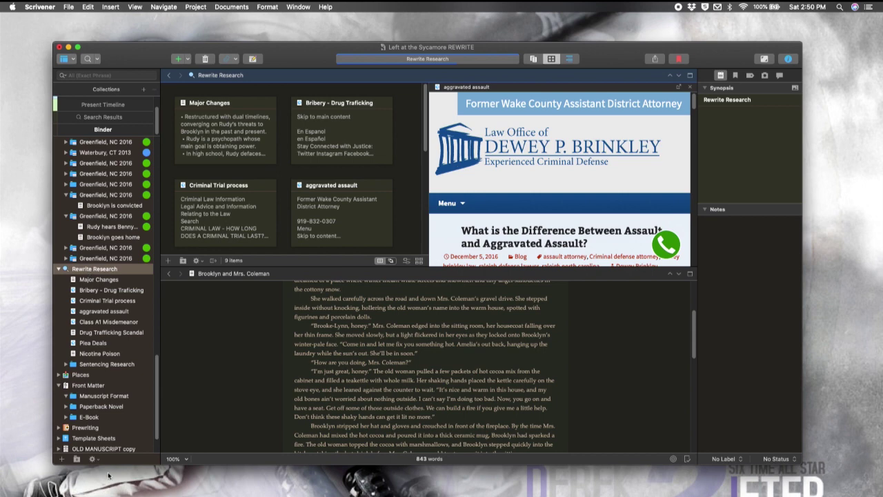
left_click(94, 461)
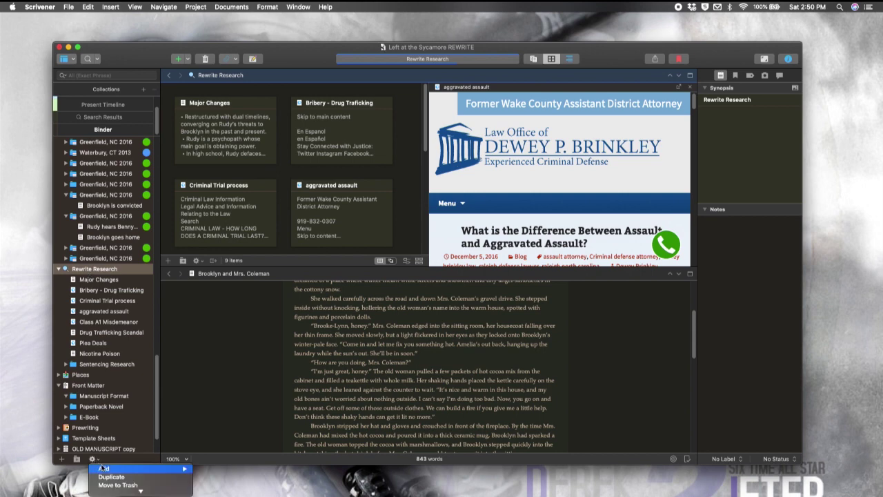
mouse_move(165, 469)
left_click(218, 490)
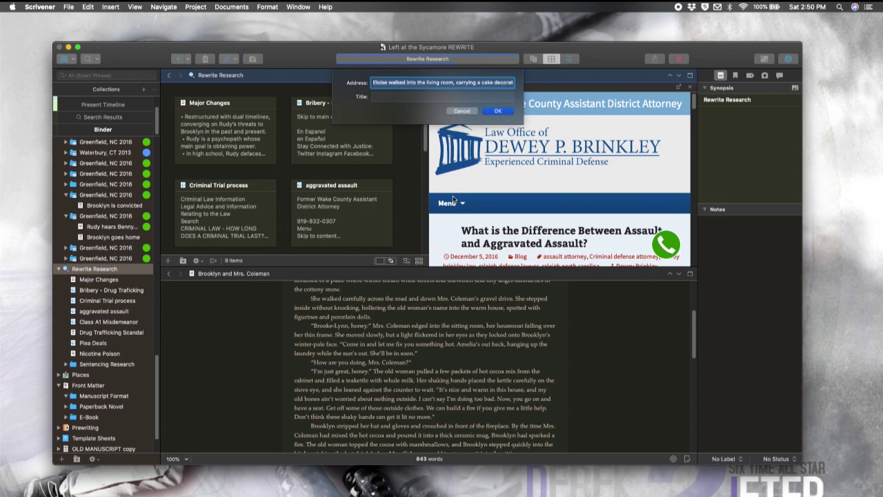
type("https://www.victoriag")
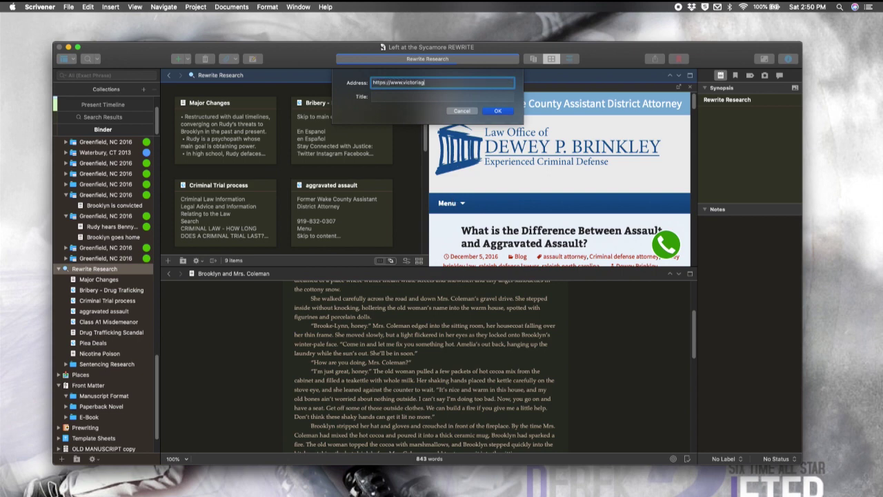
type("m")
key("Return")
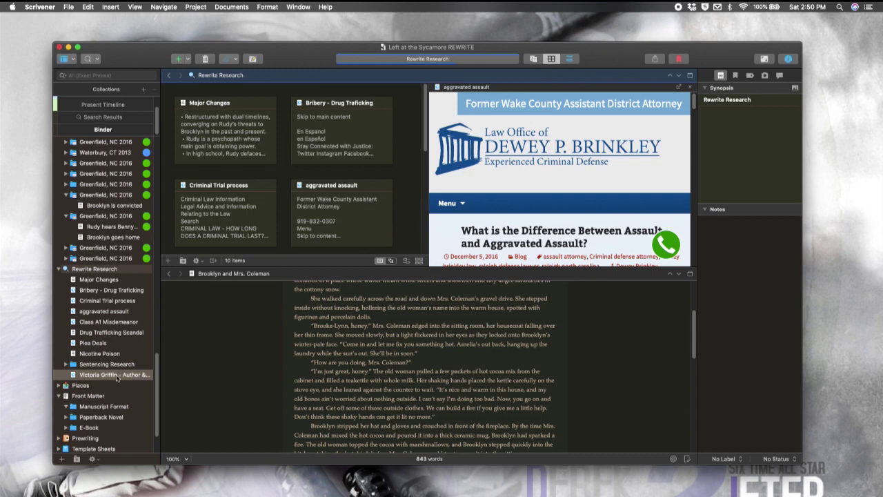
Make the lower editor active and open the newly imported author website in a copyholder beside its scene
left_click(351, 348)
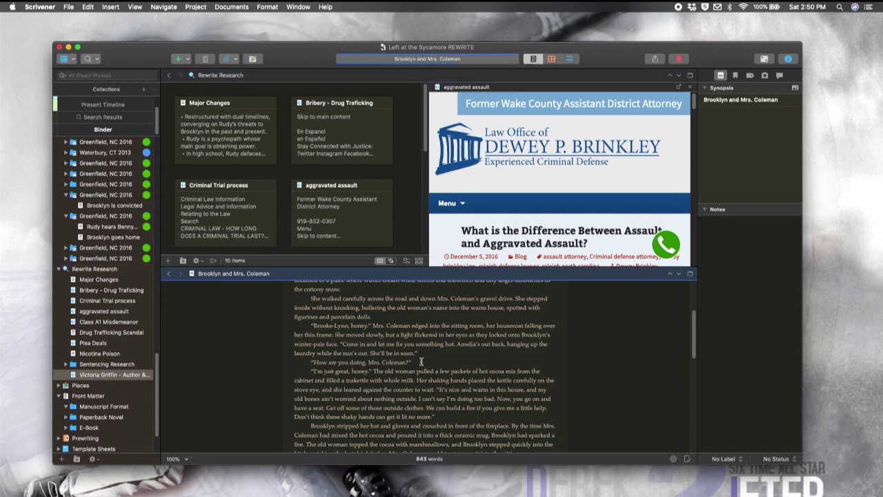
left_click_drag(430, 355, 385, 357)
left_click(435, 371)
right_click(121, 379)
mouse_move(180, 351)
mouse_move(216, 405)
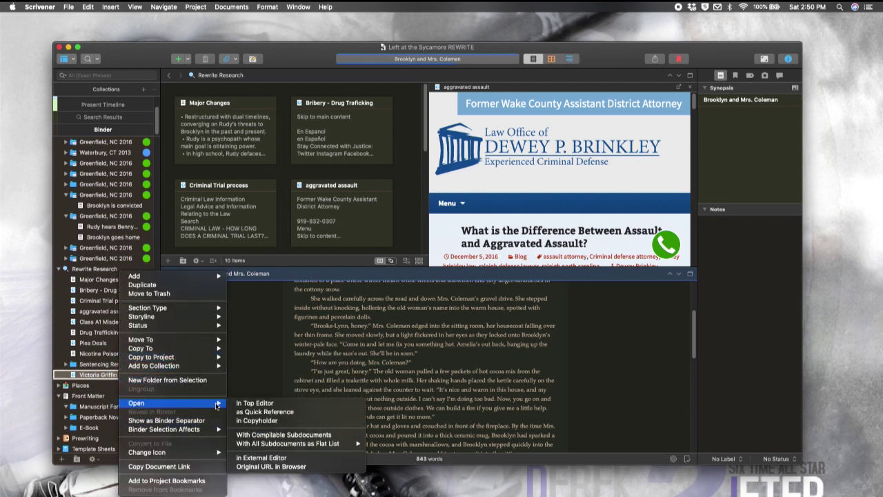
left_click(256, 420)
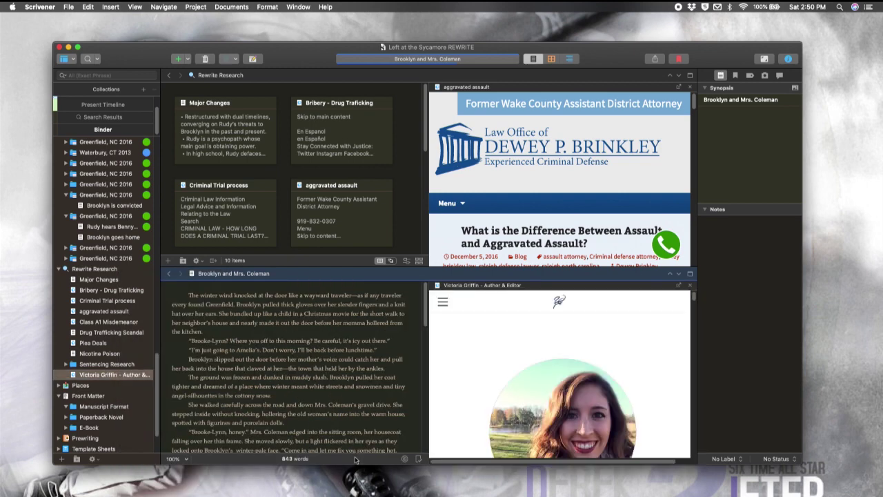
scroll(600, 387, "down", 5)
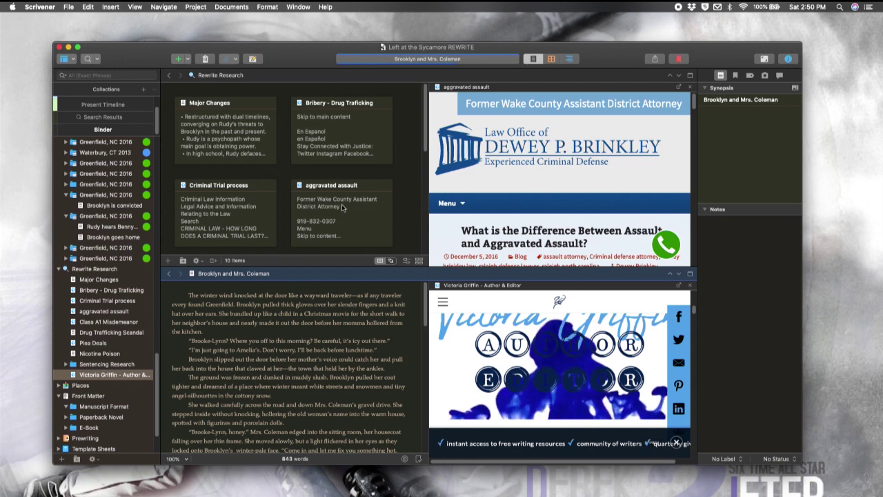
scroll(343, 231, "down", 6)
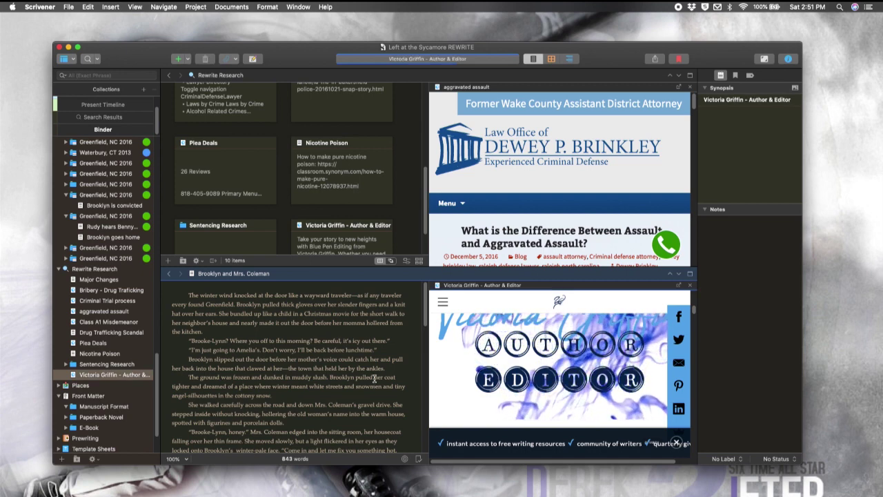
Open the REWRITE folder's Title Page as a quick reference and reposition its floating window over the editors before closing it
scroll(95, 203, "up", 10)
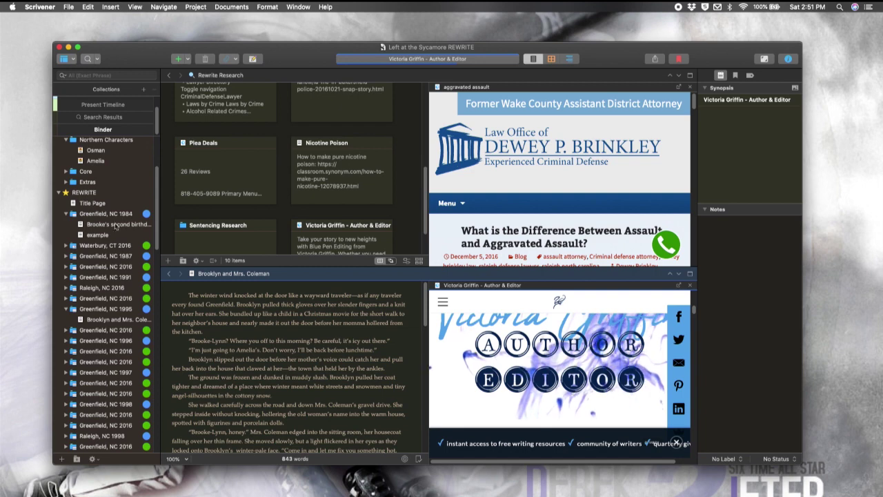
right_click(95, 203)
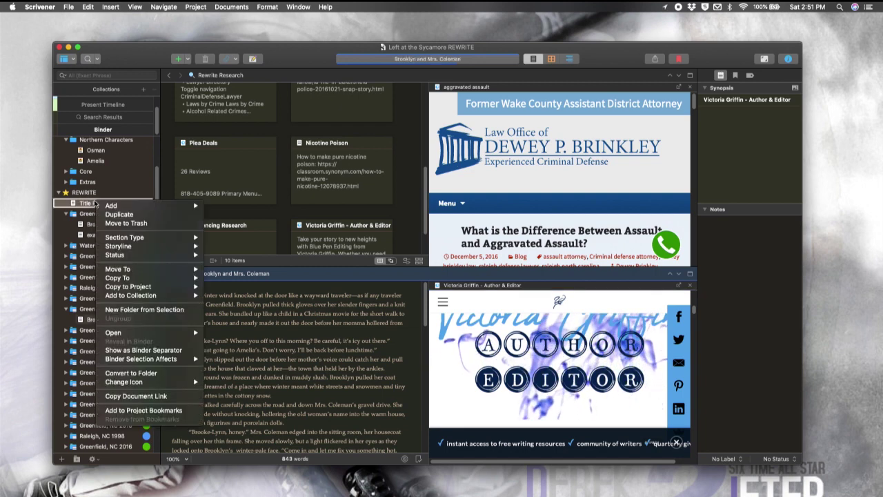
mouse_move(158, 332)
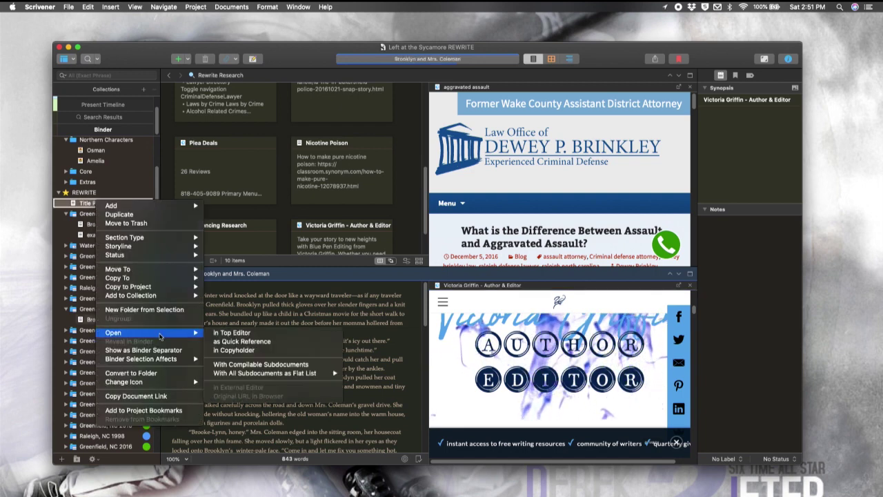
left_click(238, 342)
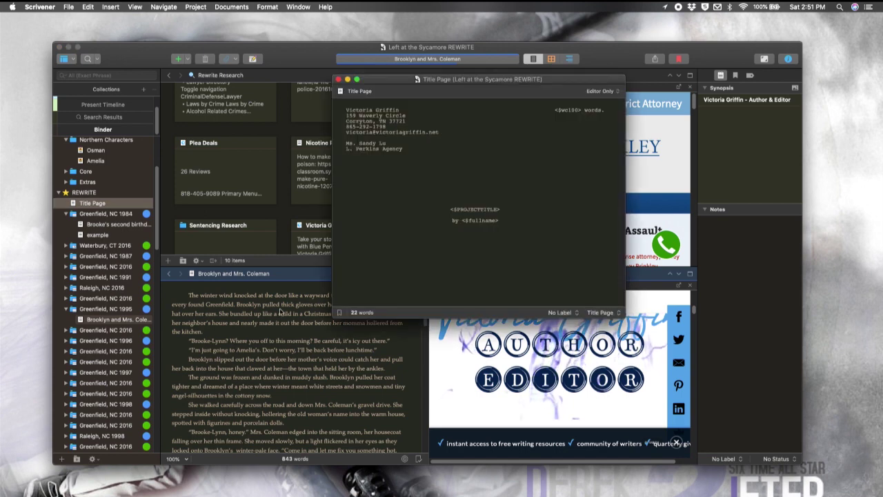
left_click_drag(375, 83, 315, 104)
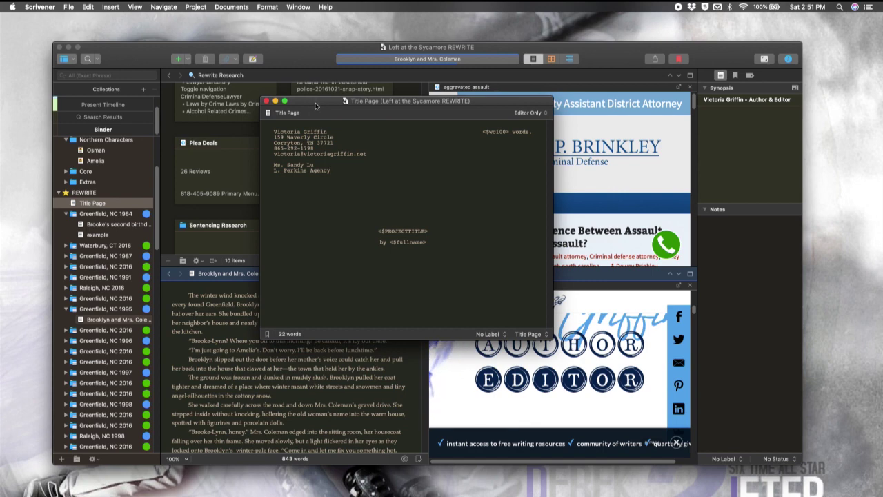
left_click_drag(303, 104, 517, 146)
left_click(480, 144)
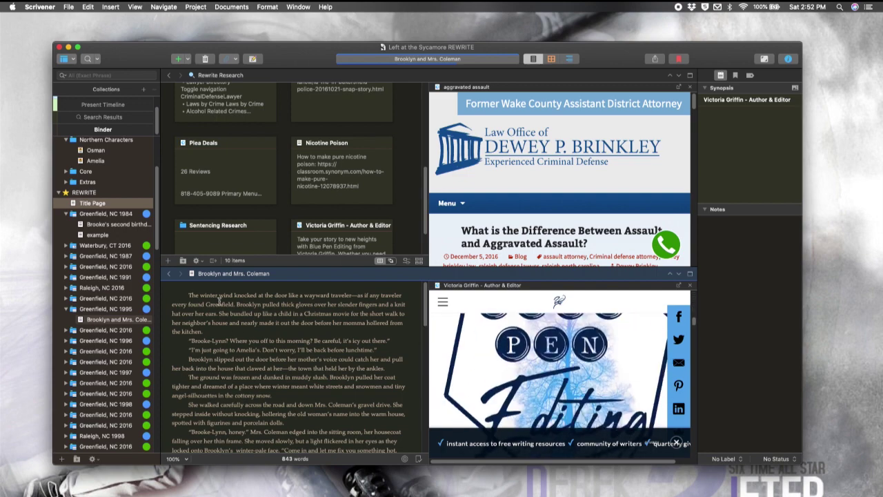
Remove the editor split, keeping the Brooklyn and Mrs. Coleman scene, and close the author website copyholder beside it
left_click(691, 275)
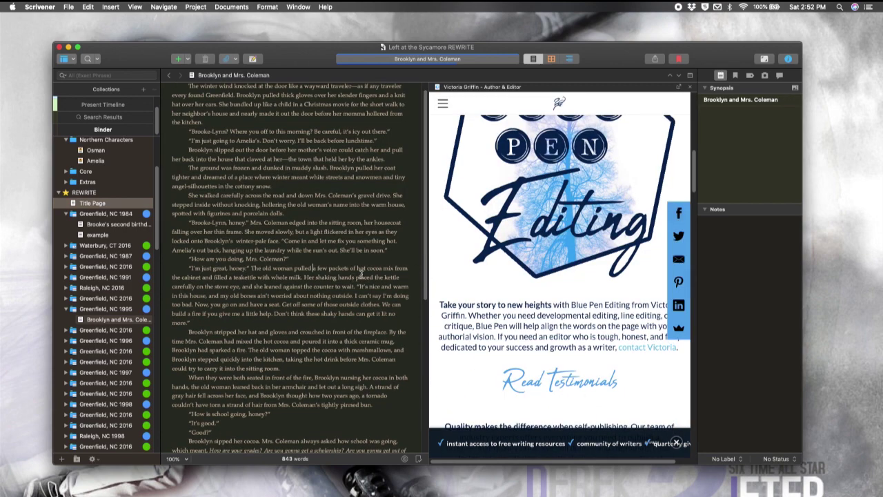
scroll(325, 272, "up", 1)
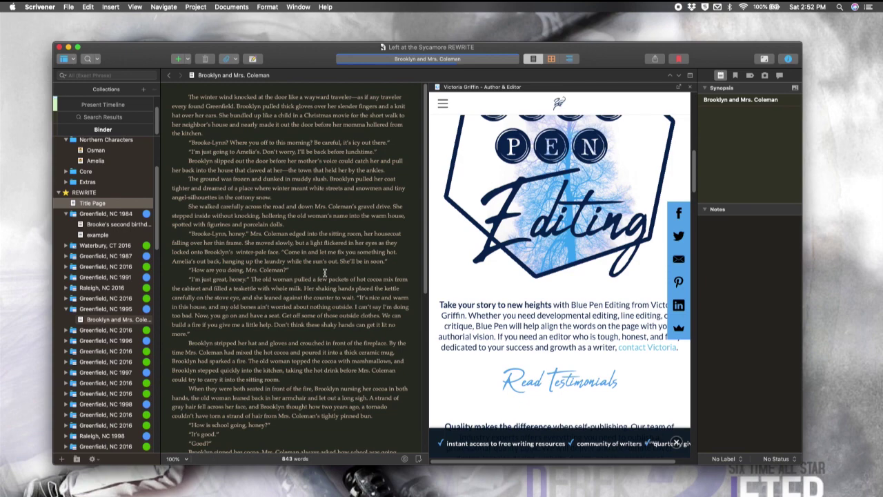
left_click(690, 88)
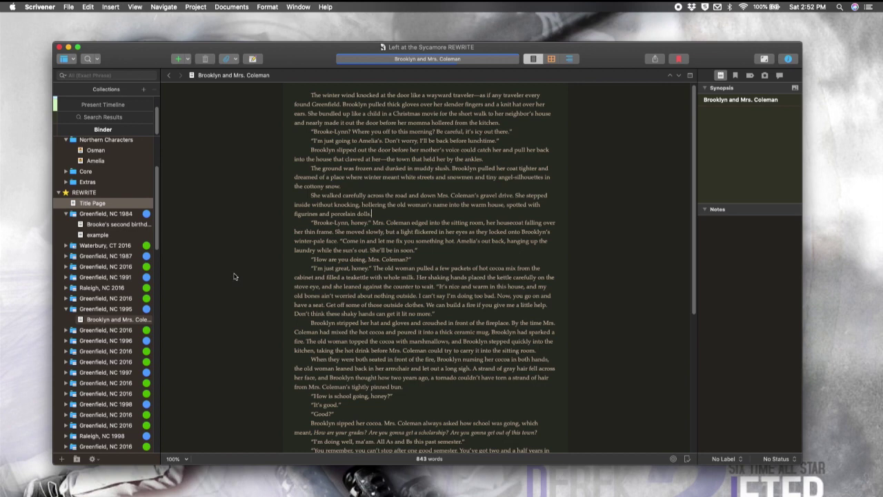
Expand the Core folder under Characters and read Brooklyn's character sheet down to its Background section
scroll(111, 279, "down", 10)
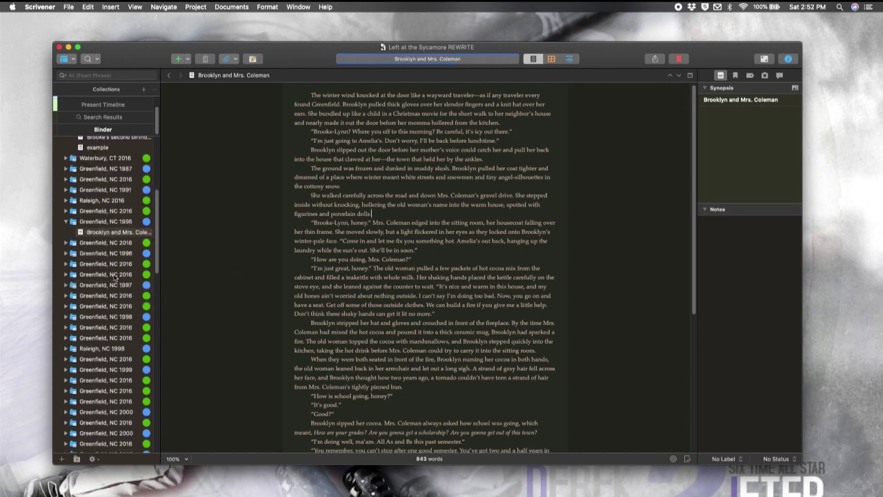
scroll(111, 279, "down", 10)
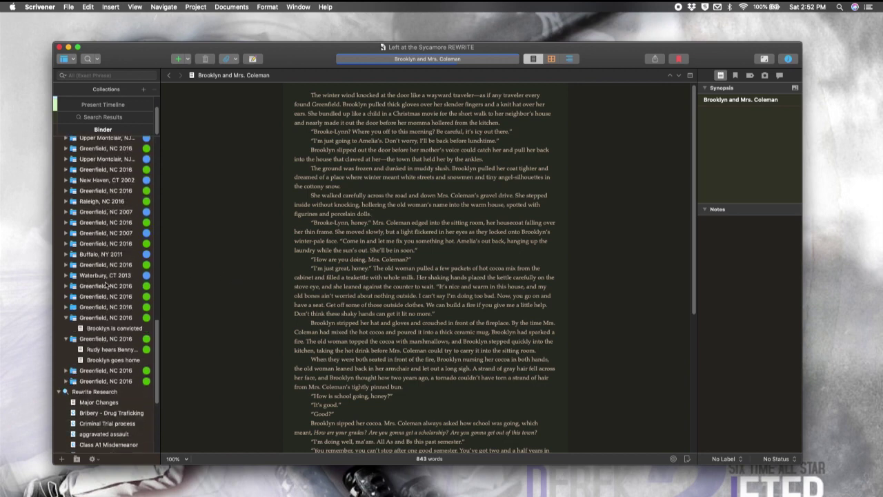
scroll(114, 291, "up", 15)
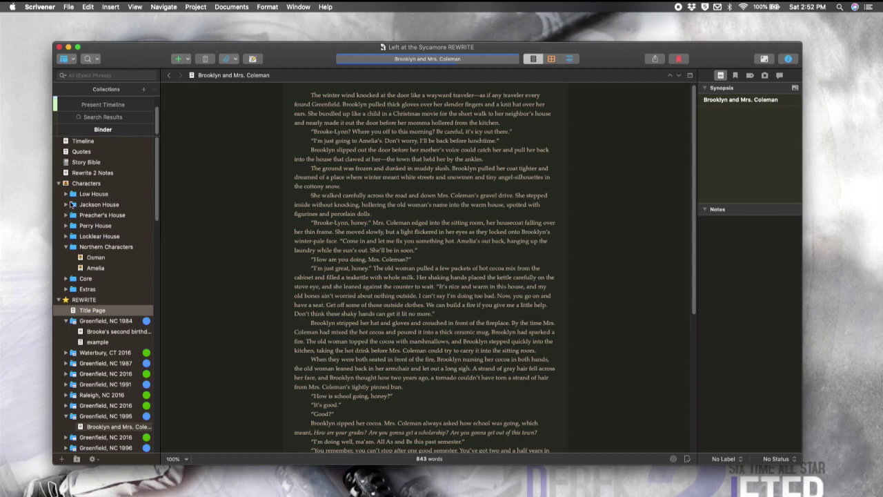
left_click(66, 279)
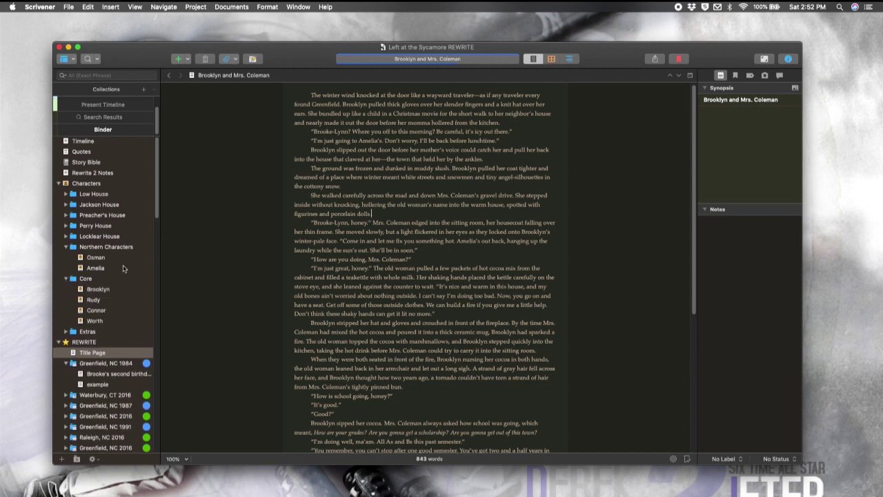
left_click(104, 290)
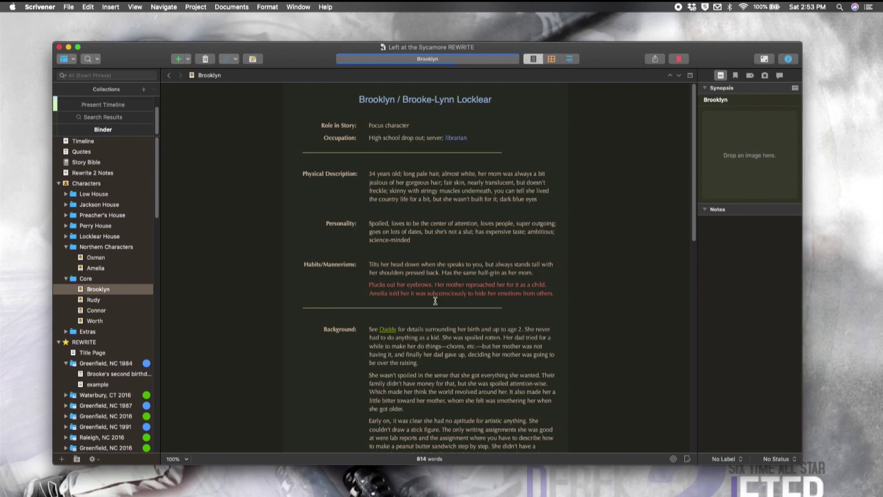
scroll(436, 302, "down", 2)
scroll(442, 303, "down", 5)
scroll(455, 301, "up", 6)
scroll(459, 301, "down", 10)
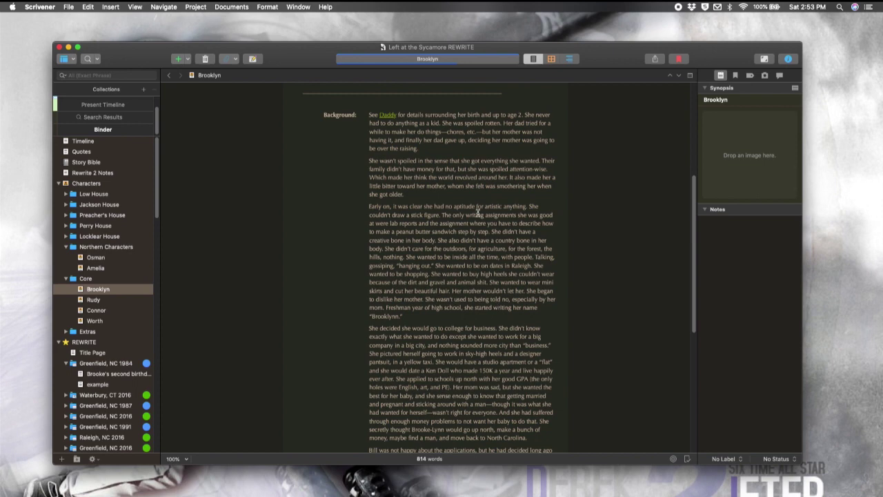
Follow the Daddy link in Brooklyn's Background section and view both character sheets from their beginnings in the split editors
left_click(388, 116)
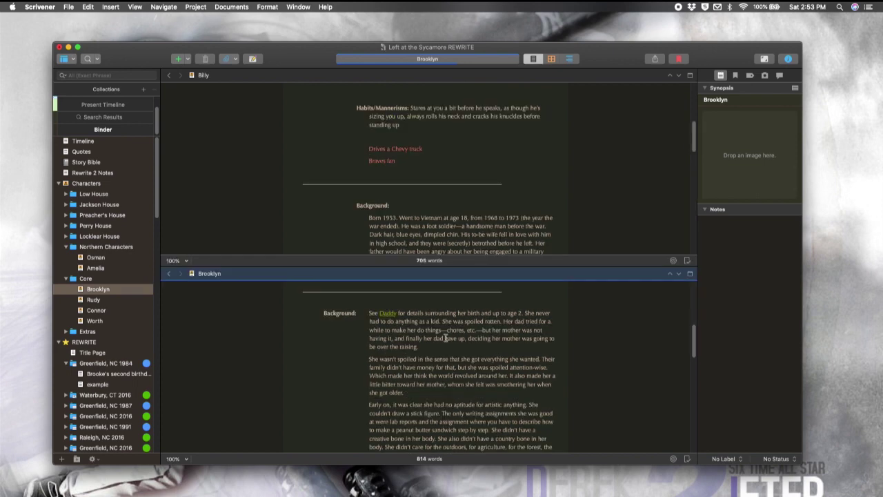
scroll(445, 337, "down", 2)
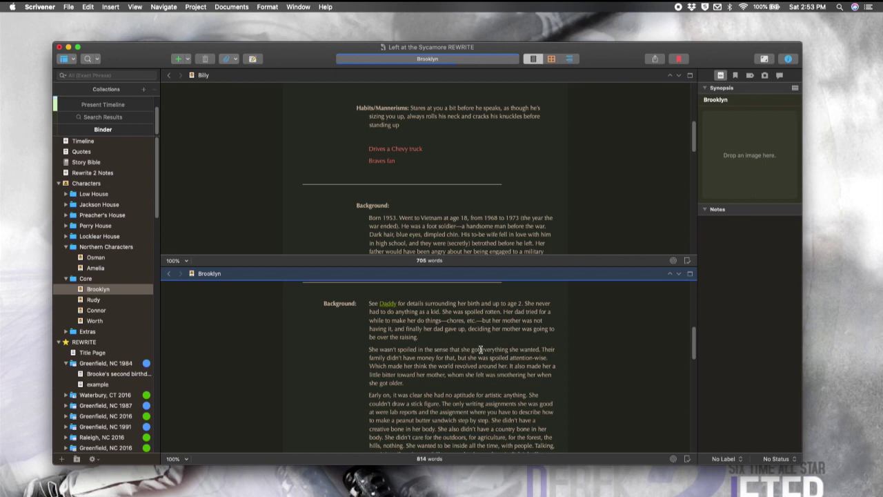
scroll(436, 170, "up", 10)
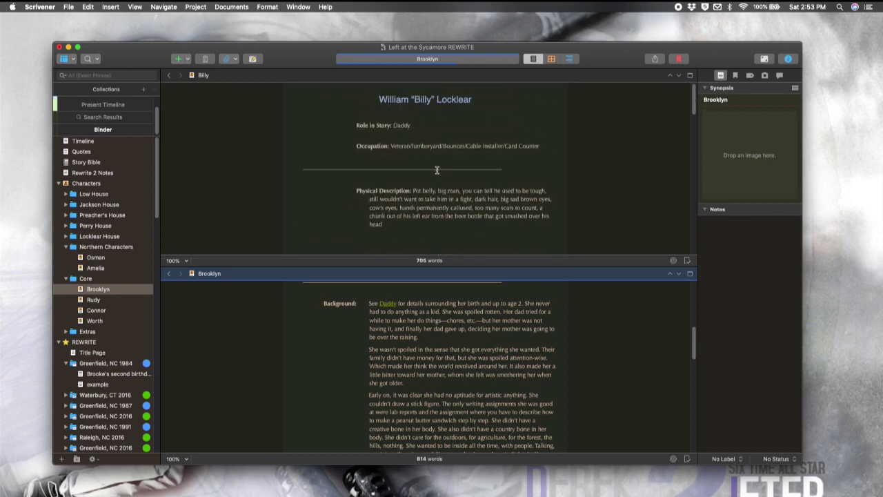
scroll(504, 376, "up", 5)
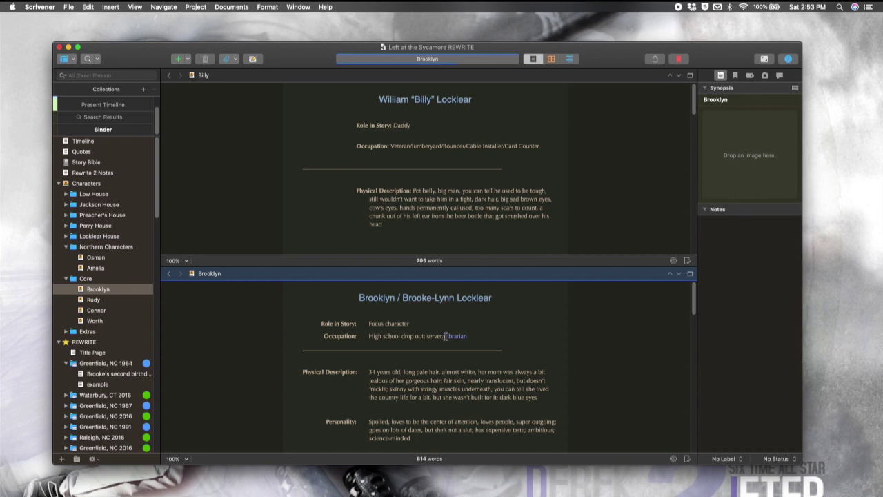
Link the "Focus character" text in Brooklyn's Role in Story entry to the Timeline document
left_click_drag(412, 323, 369, 323)
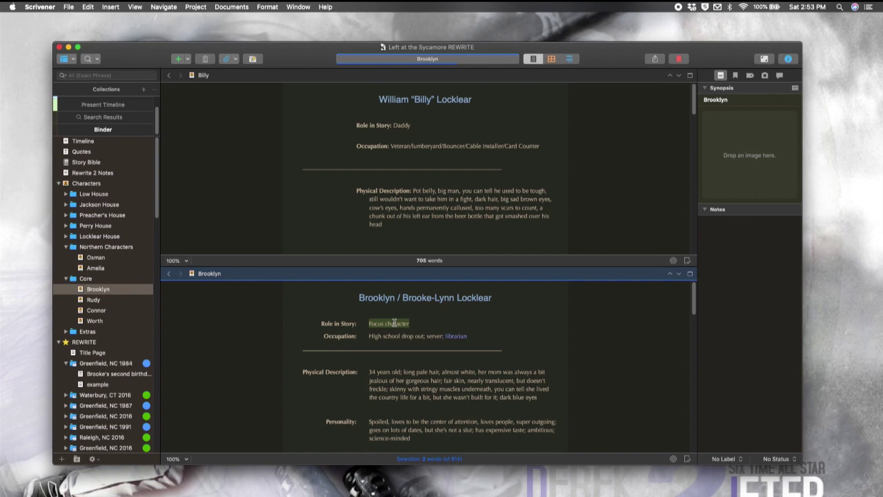
right_click(394, 322)
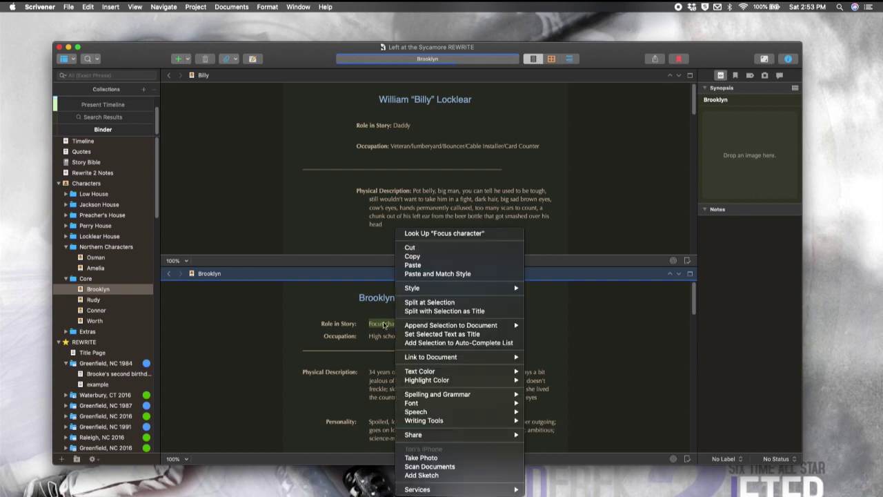
mouse_move(464, 357)
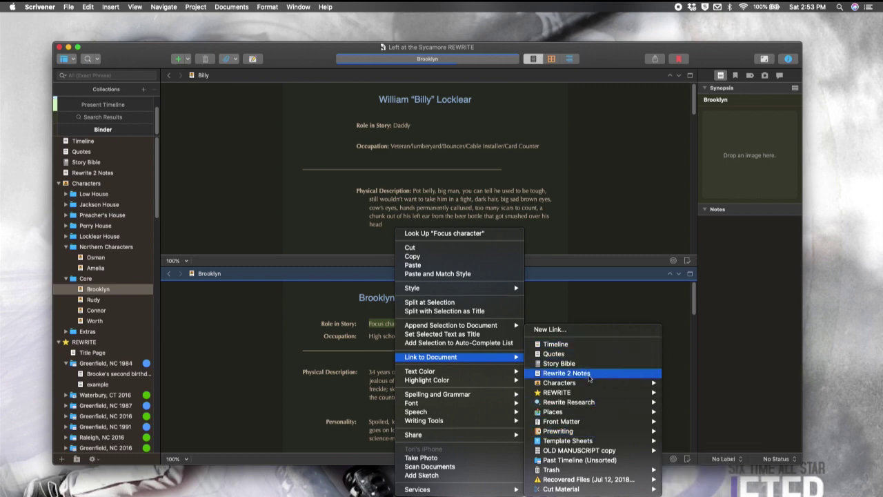
mouse_move(587, 384)
mouse_move(674, 386)
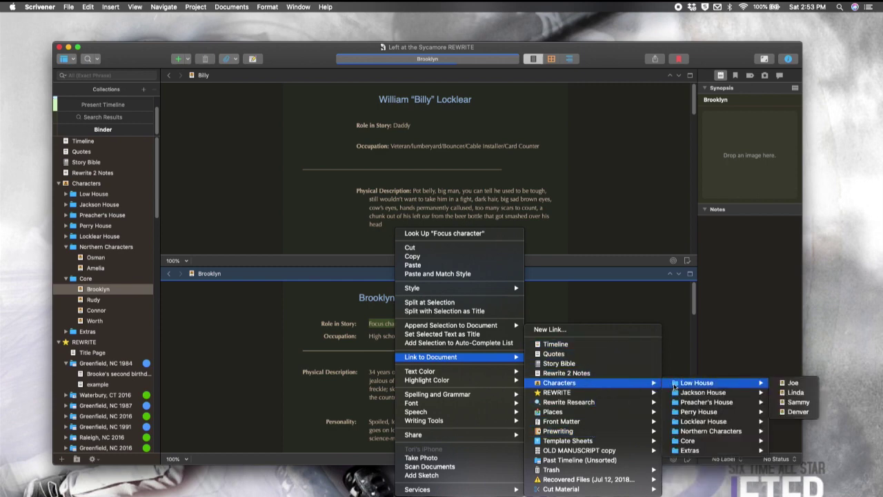
left_click(555, 344)
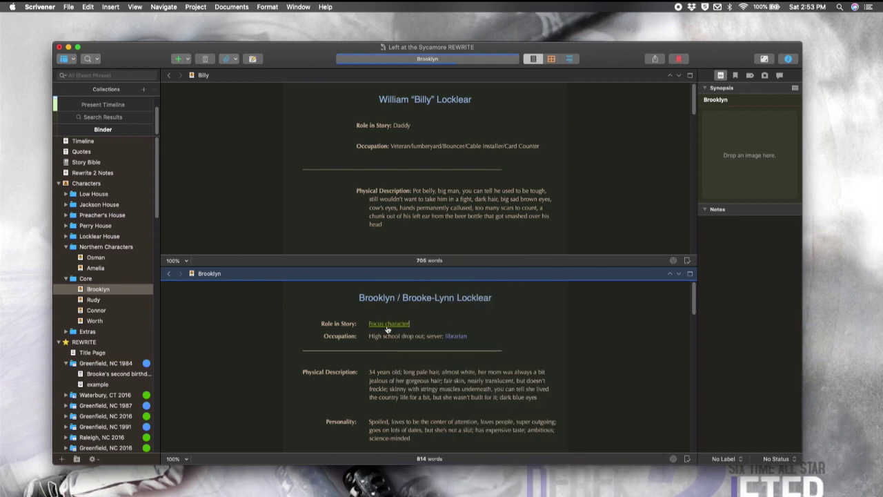
Follow the new "Focus character" link and look through the Timeline document in the other editor
left_click(388, 325)
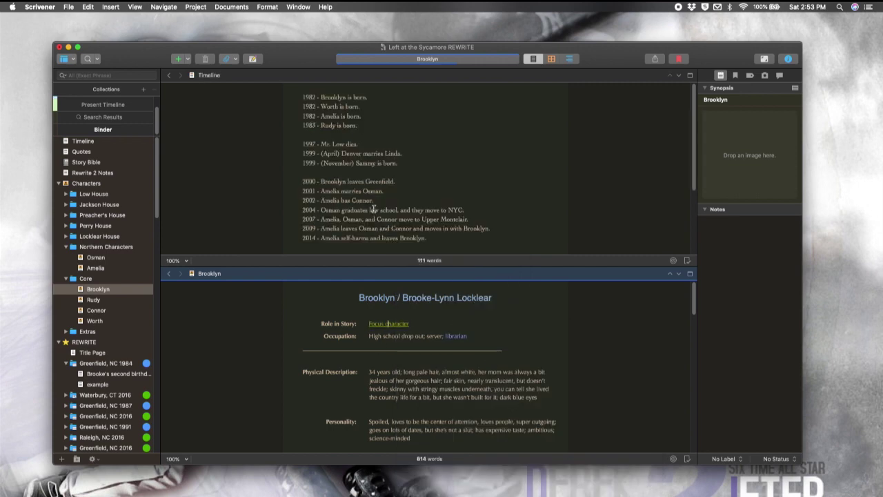
scroll(424, 183, "down", 5)
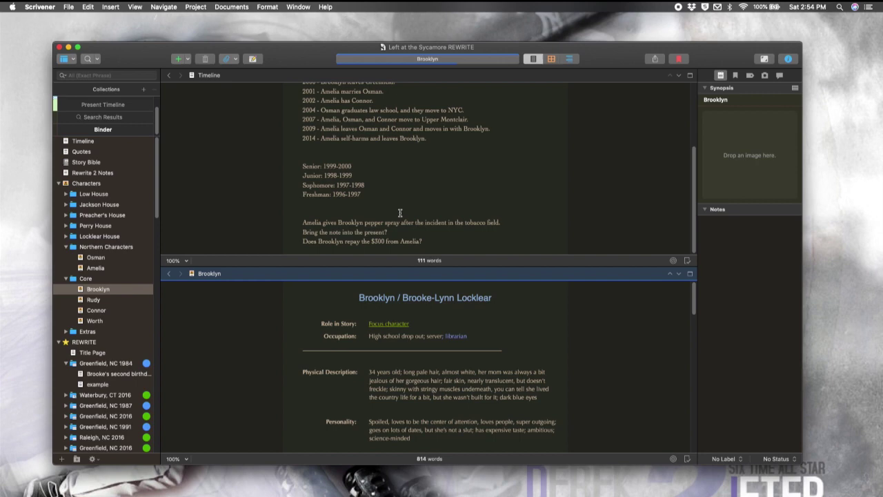
scroll(400, 213, "up", 5)
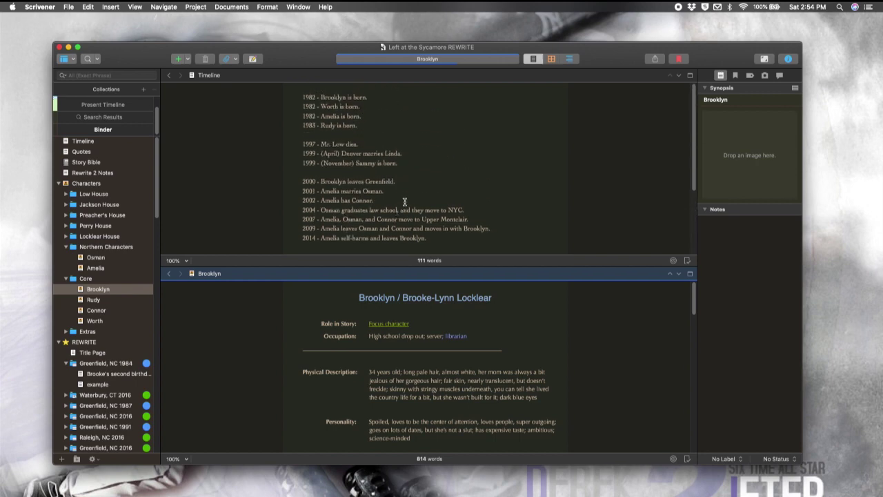
Remove the editor split and open the "Brooke's second birthday" scene from the Greenfield, NC 1984 chapter
left_click(690, 274)
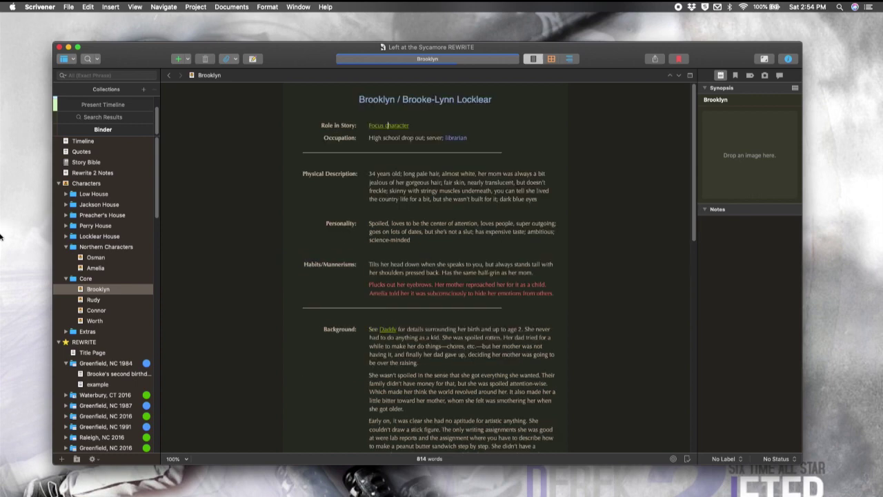
scroll(108, 304, "down", 1)
scroll(108, 304, "down", 5)
left_click(114, 207)
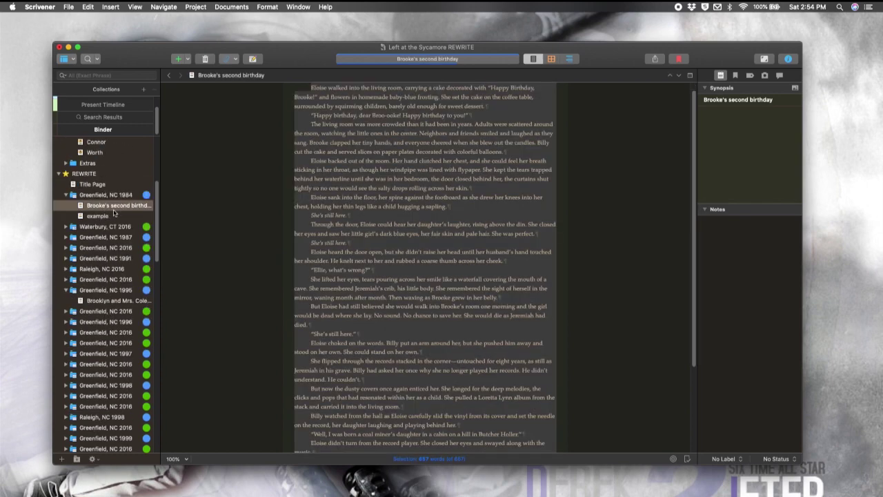
left_click(418, 252)
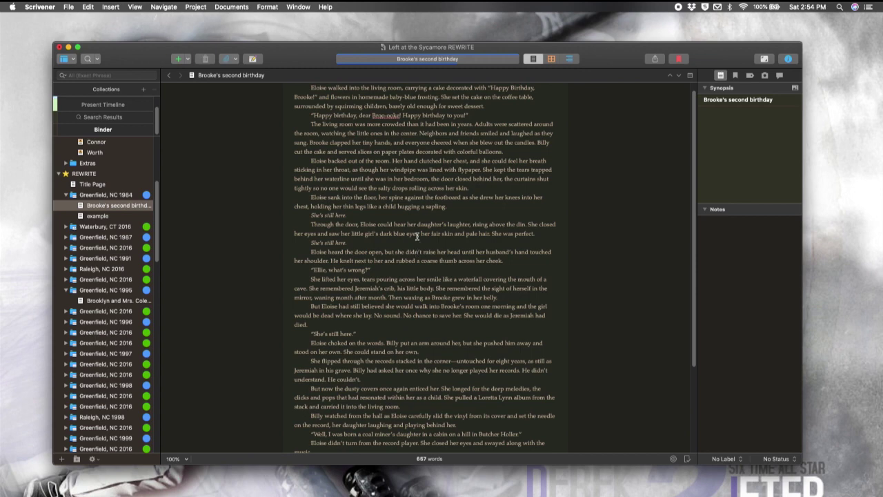
scroll(384, 260, "up", 1)
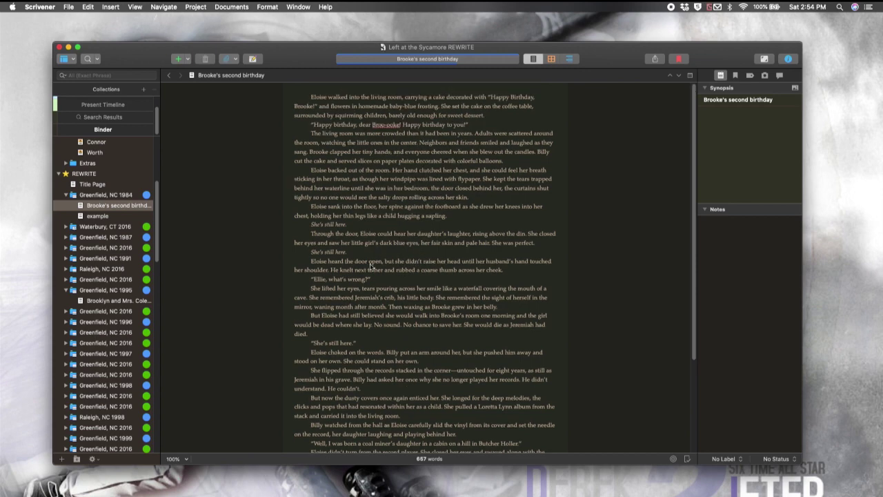
Place the text cursor at the start of the birthday scene and open the Linguistic Focus writing tool
key("super+Up")
left_click(324, 7)
left_click(324, 6)
left_click(84, 7)
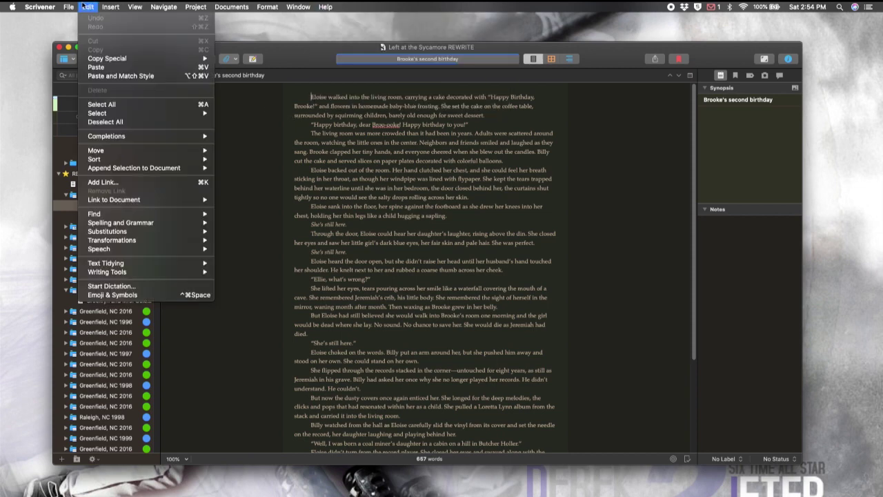
mouse_move(114, 199)
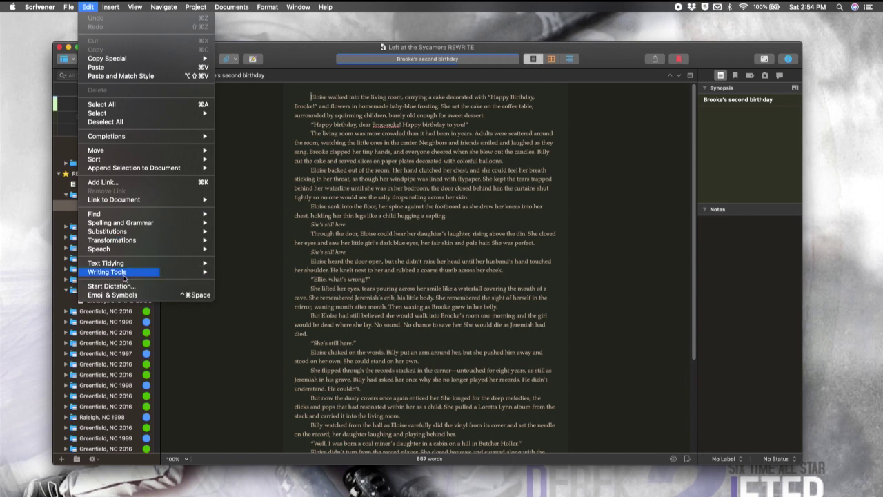
mouse_move(130, 274)
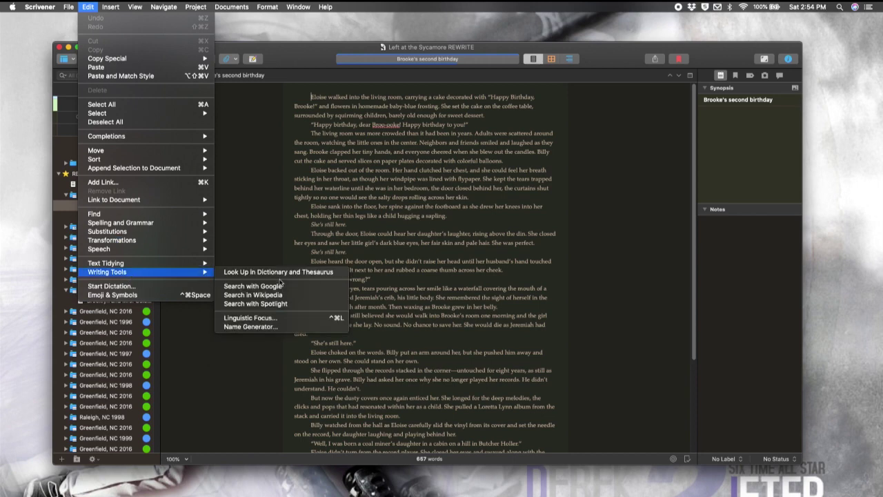
left_click(288, 318)
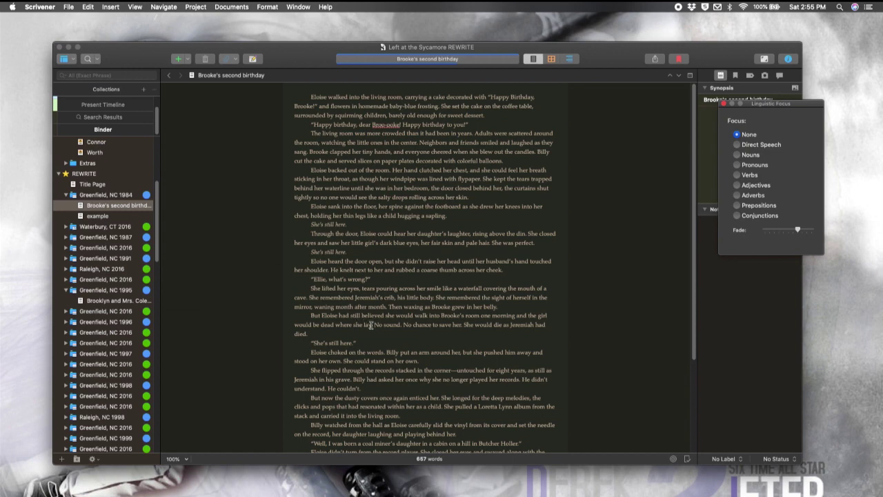
Move the Linguistic Focus window beside the scene text, focus on Direct Speech and look through the scene's dialogue
left_click_drag(776, 103, 614, 162)
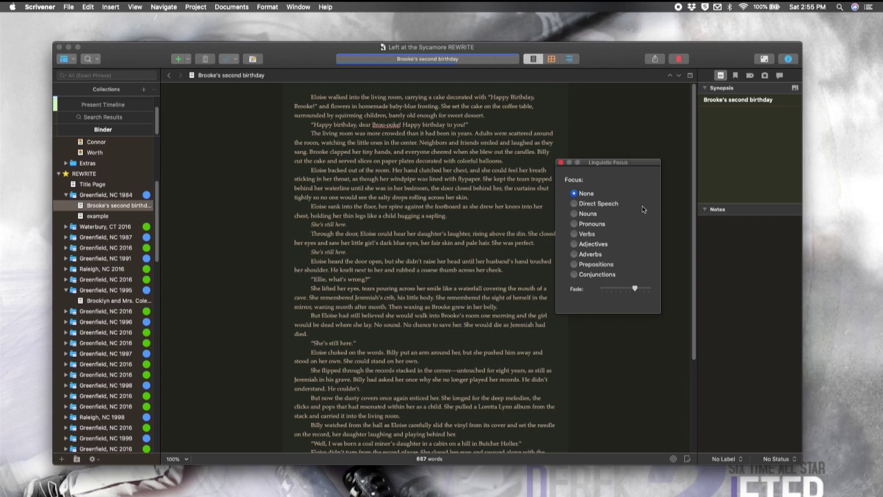
left_click(573, 203)
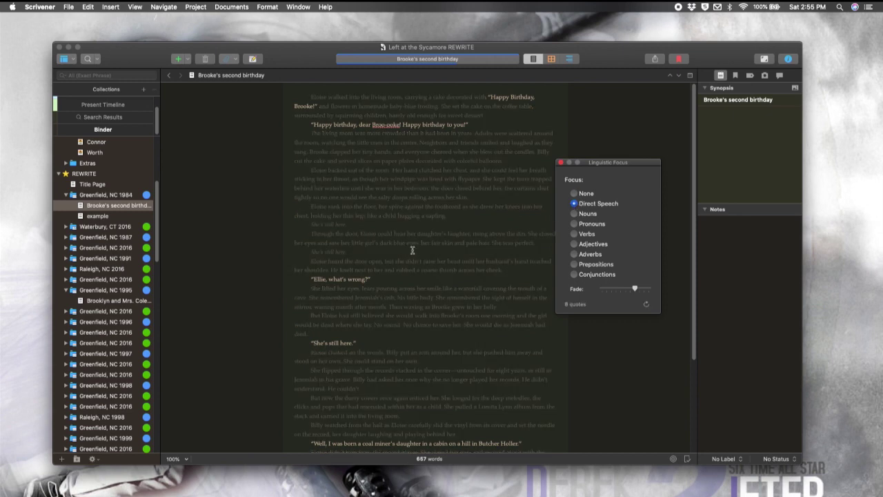
scroll(435, 258, "down", 2)
scroll(435, 259, "down", 3)
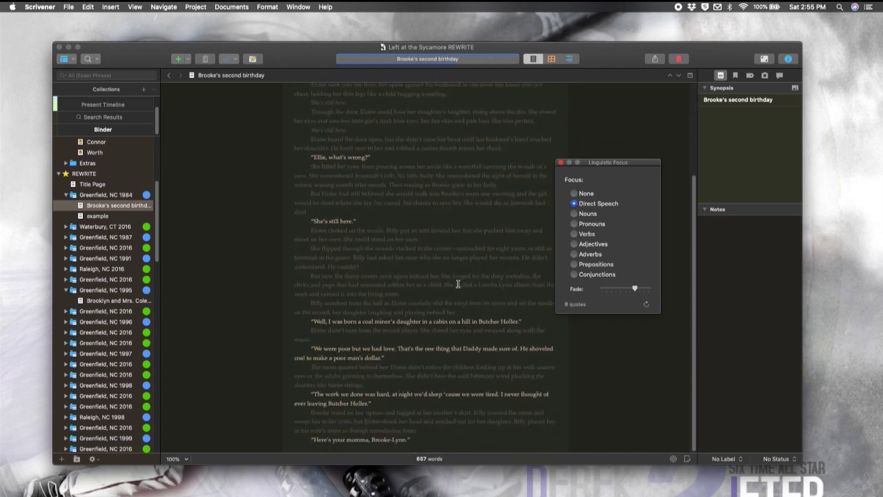
scroll(445, 278, "up", 5)
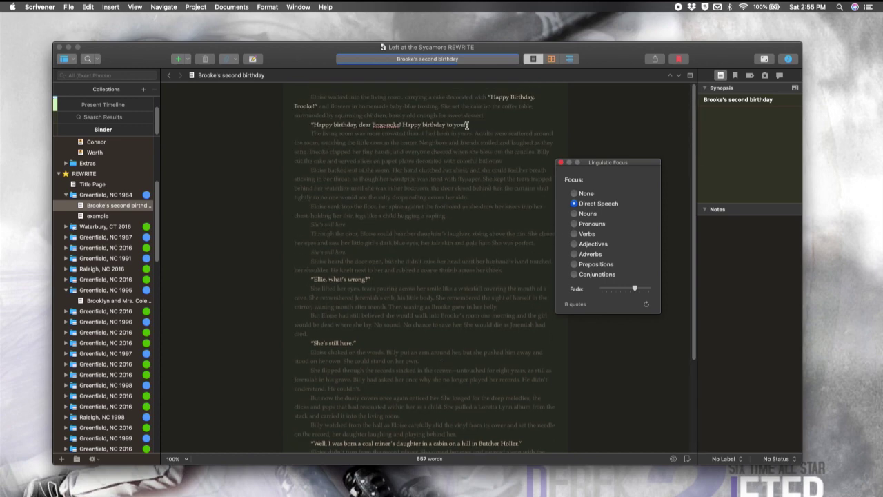
scroll(294, 380, "down", 1)
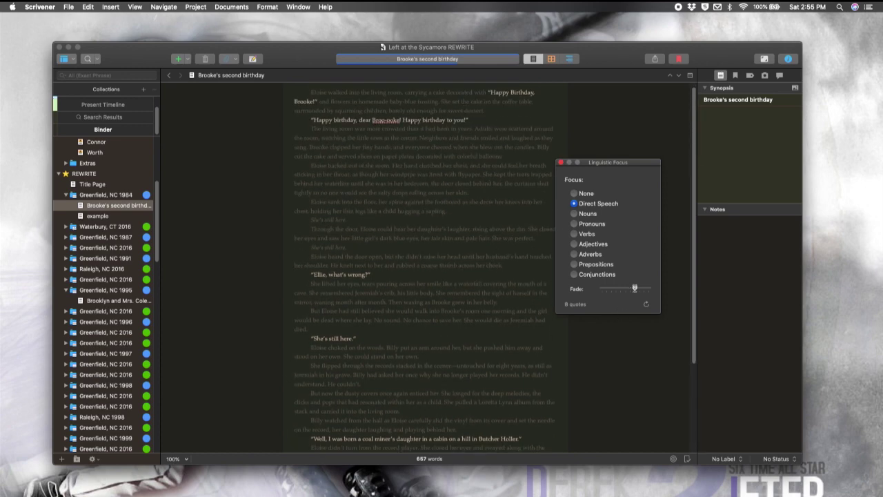
Try the maximum fade on the text outside the dialogue and return the fade to its previous level
left_click_drag(634, 288, 670, 292)
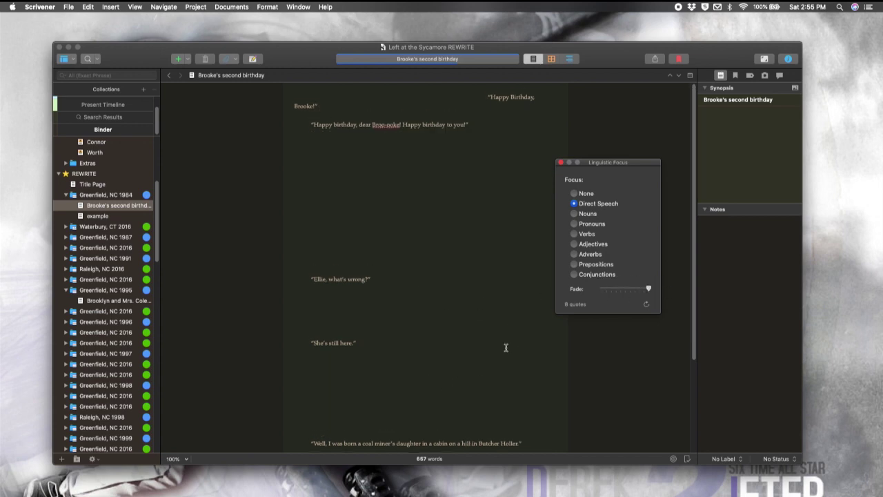
left_click_drag(649, 289, 634, 291)
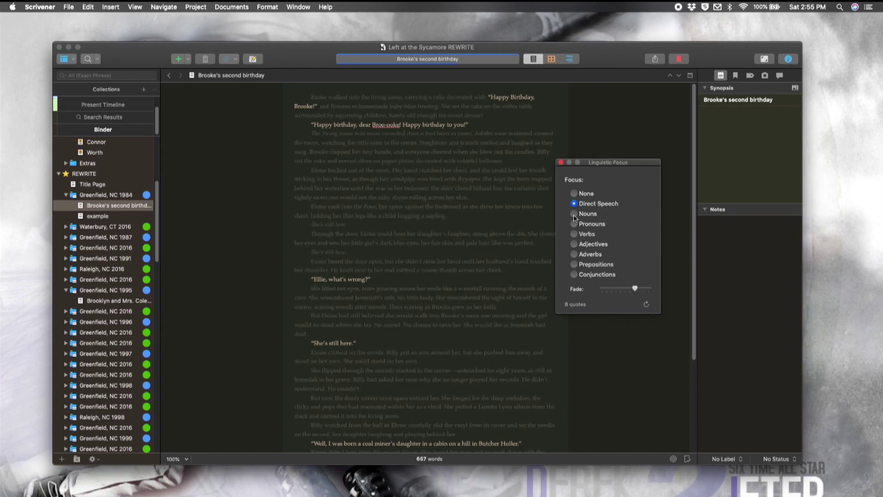
Switch the linguistic focus through Nouns, Pronouns and Adverbs, and examine the adverbs down to the end of the scene
left_click(574, 214)
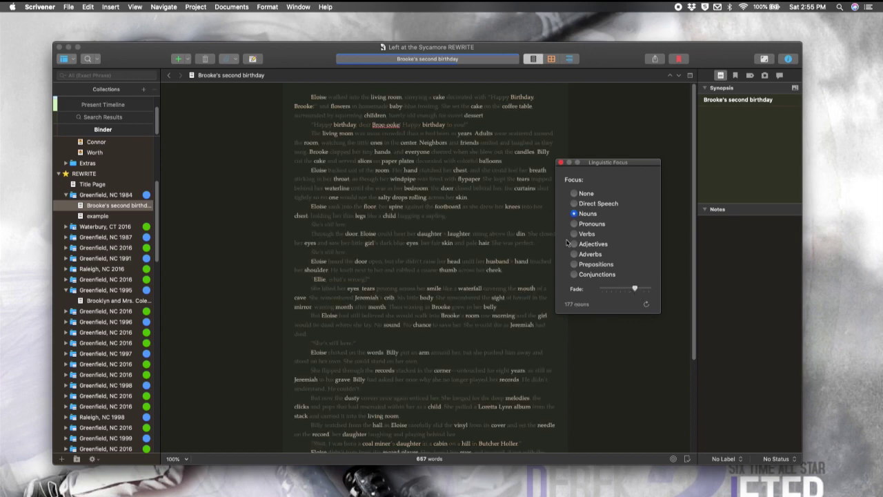
left_click(582, 225)
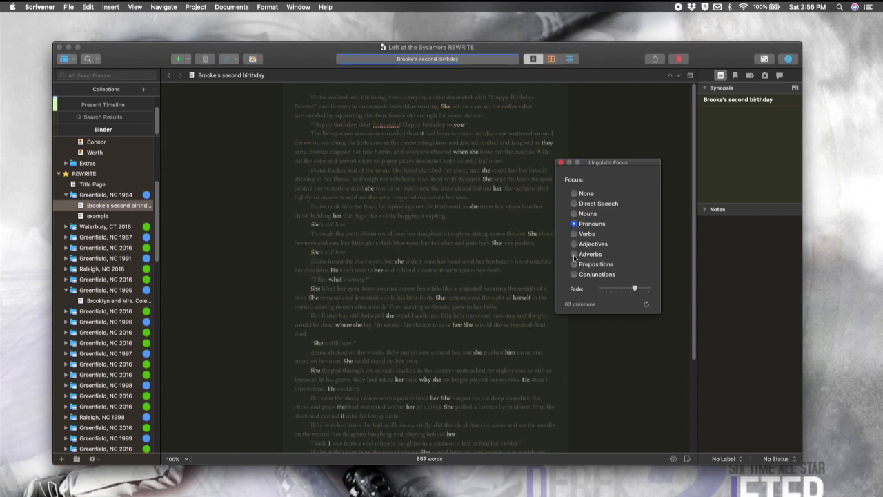
left_click(575, 254)
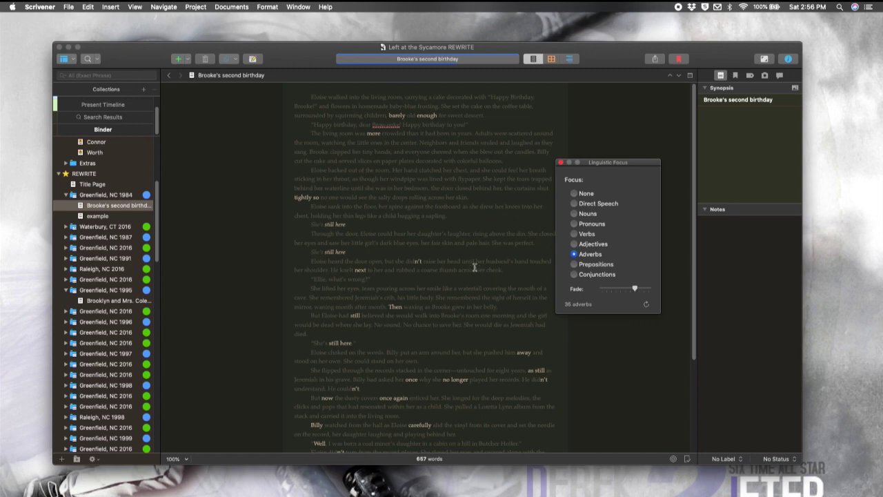
scroll(482, 280, "down", 3)
scroll(482, 280, "down", 2)
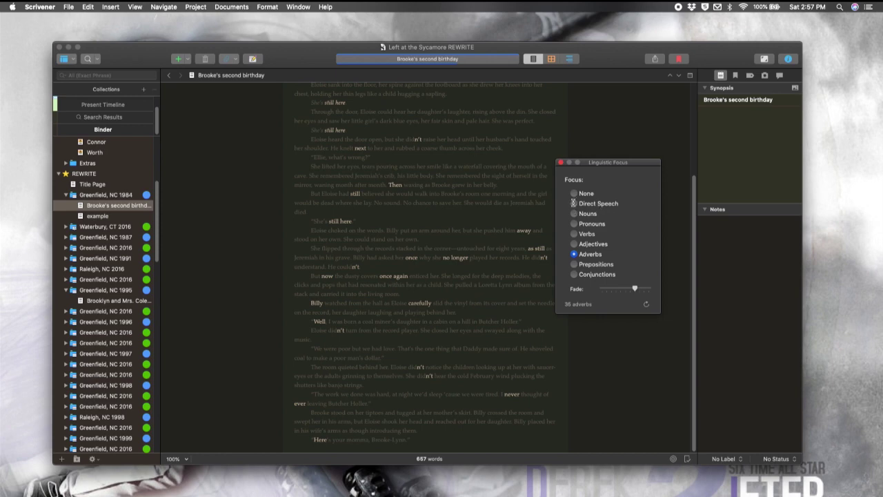
Set the linguistic focus back to Direct Speech, review the dialogue from the scene's start and close Linguistic Focus
left_click(574, 203)
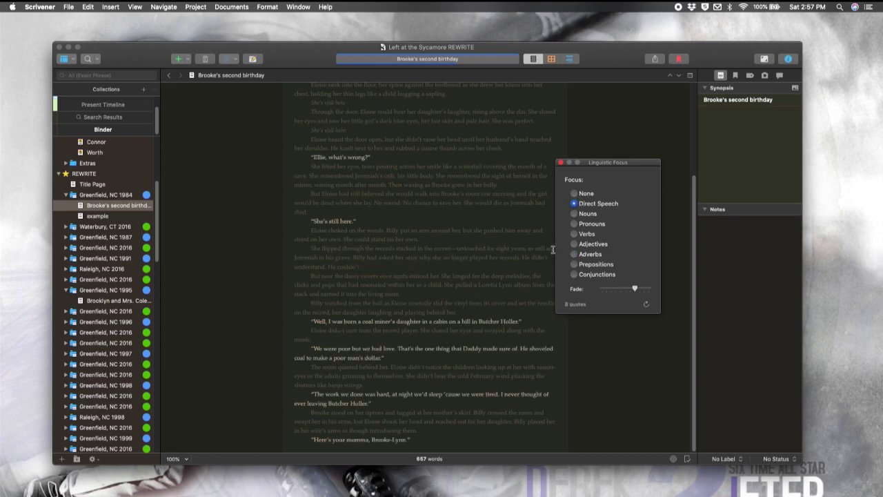
scroll(497, 240, "up", 5)
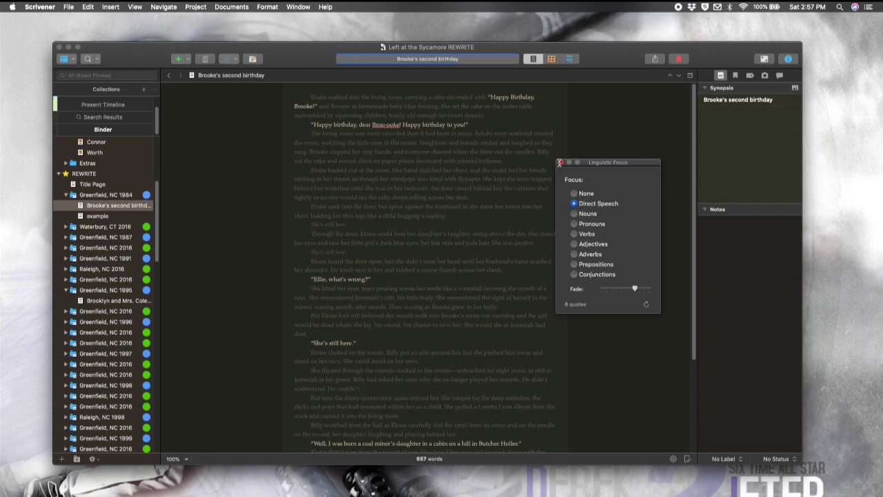
left_click(561, 162)
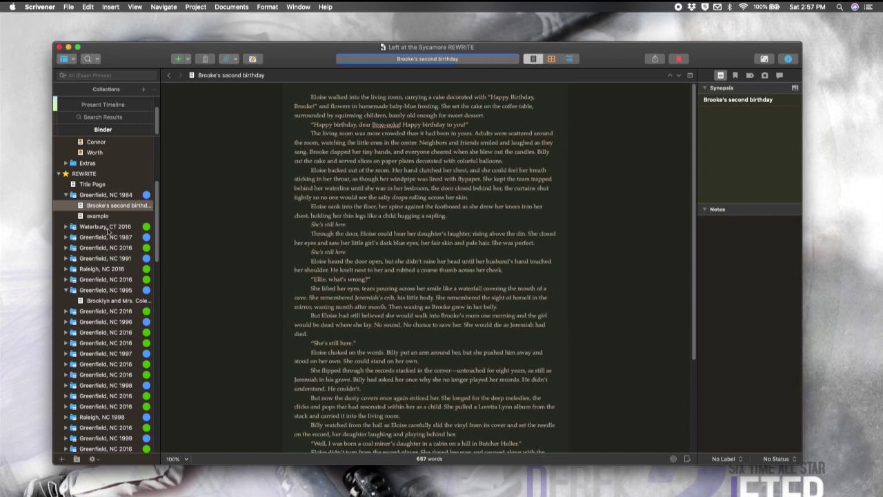
Open the Name Generator writing tool and place its window over the middle of the editor
left_click(91, 7)
mouse_move(88, 7)
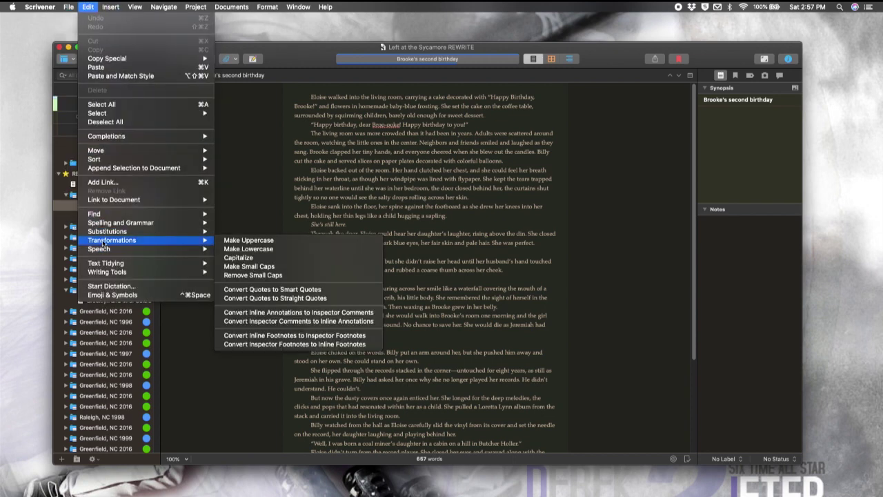
mouse_move(111, 271)
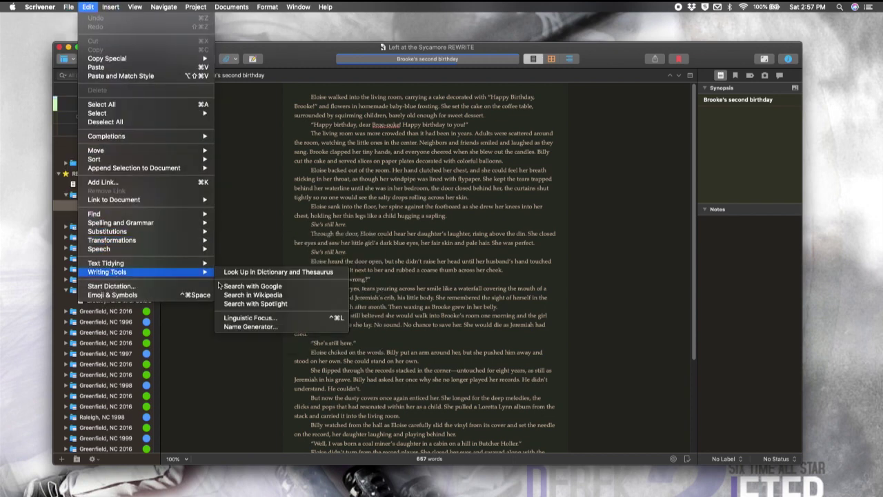
left_click(276, 326)
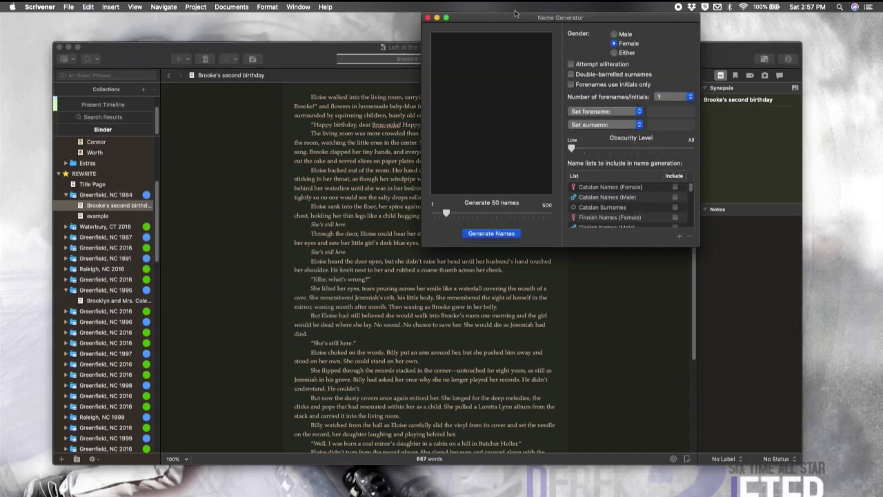
left_click(510, 19)
left_click_drag(511, 19, 467, 160)
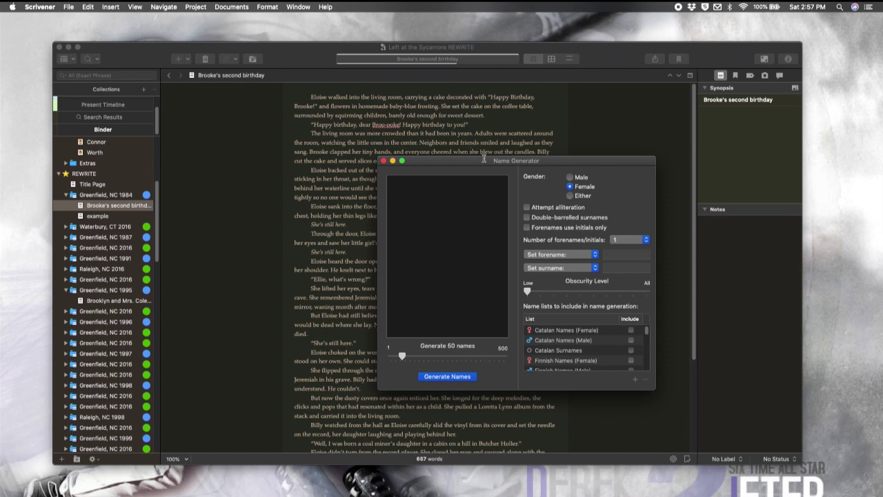
left_click_drag(484, 159, 411, 131)
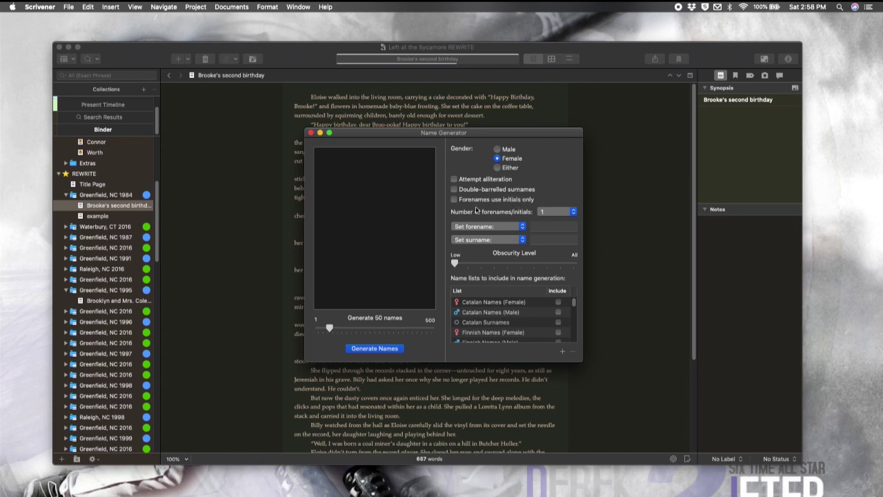
Include the Spanish and Japanese female name lists in name generation and raise the obscurity level to about midway
scroll(533, 302, "down", 10)
left_click(559, 317)
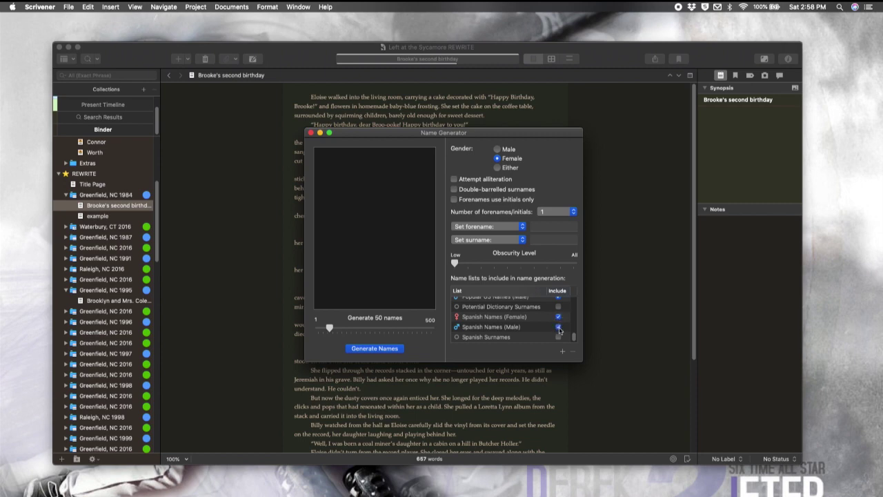
scroll(554, 332, "up", 5)
left_click(558, 315)
left_click_drag(454, 261, 517, 269)
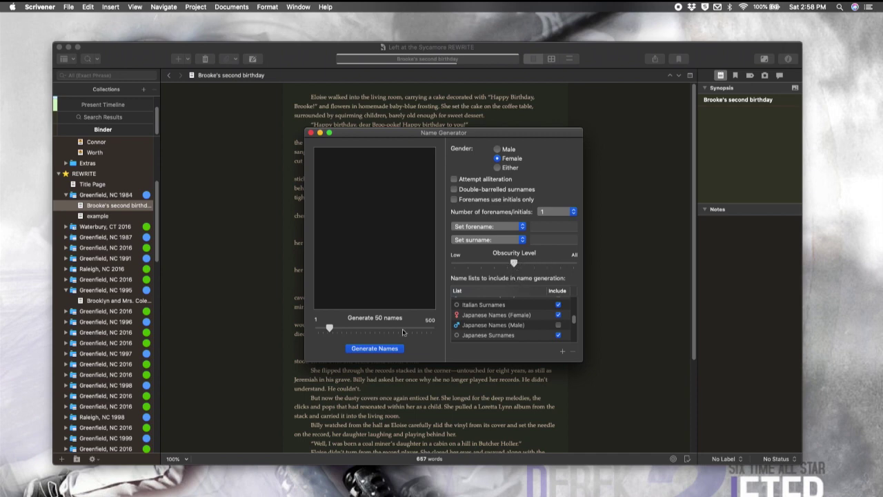
Generate 50 female names and look through the resulting list
left_click(380, 350)
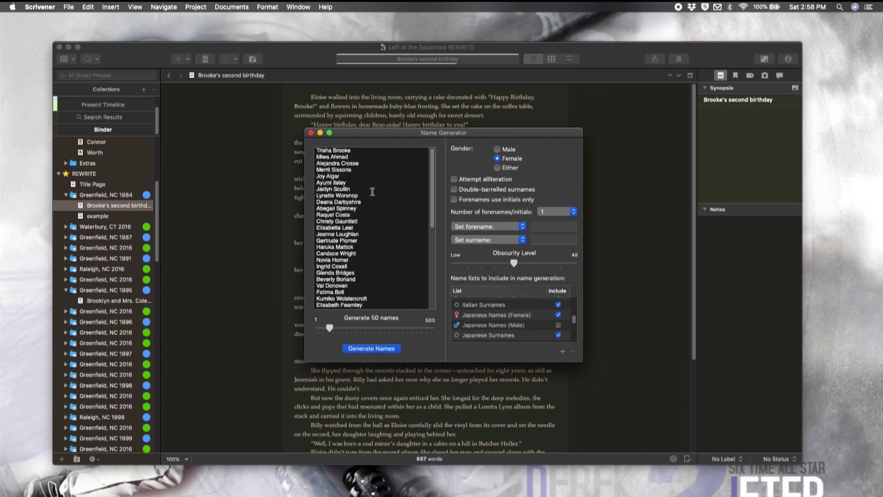
scroll(405, 243, "down", 5)
scroll(403, 243, "up", 5)
Generate female names with the fixed surname Griffin, look through the list and close the Name Generator
left_click(546, 240)
type("Griffin")
key("Return")
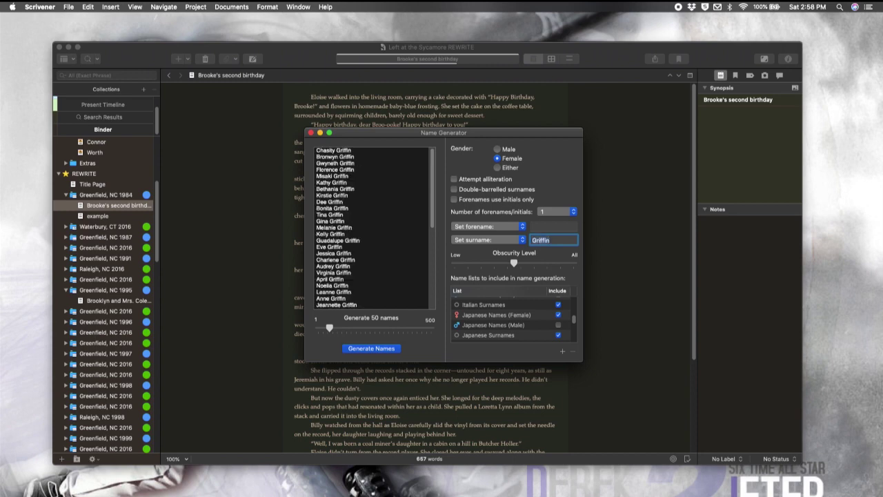
scroll(360, 223, "down", 3)
scroll(362, 222, "down", 5)
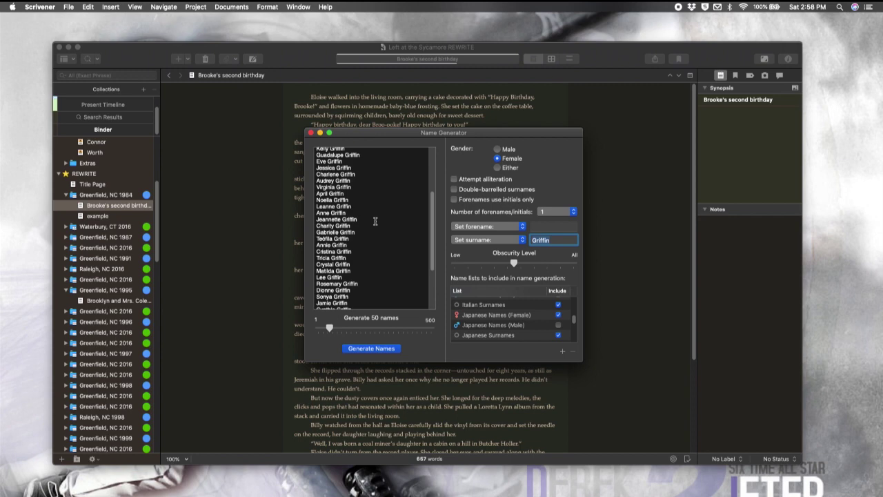
scroll(376, 221, "down", 5)
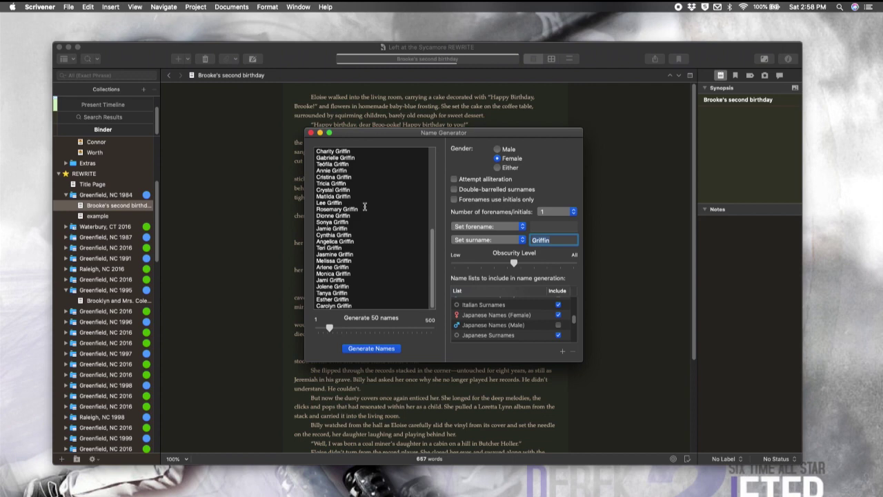
left_click(311, 132)
Show the REWRITE folder on the corkboard, arrange its cards by label along horizontal lines and look along both timelines
left_click(89, 173)
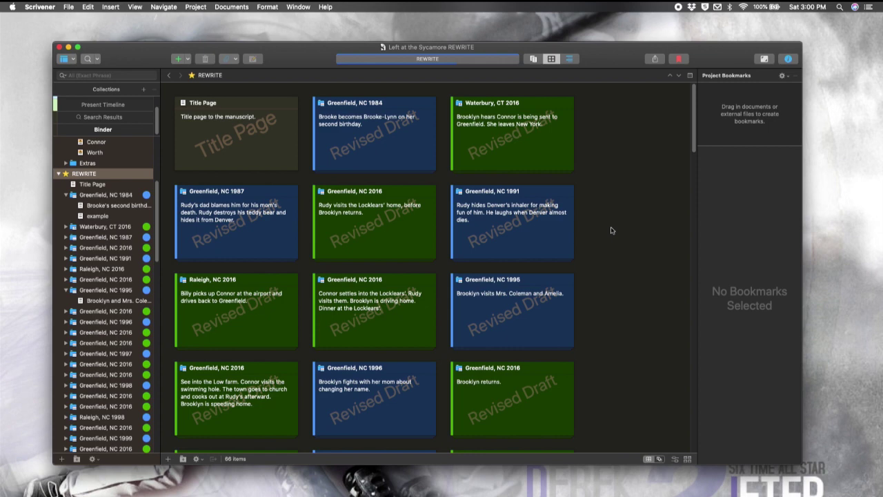
left_click(676, 459)
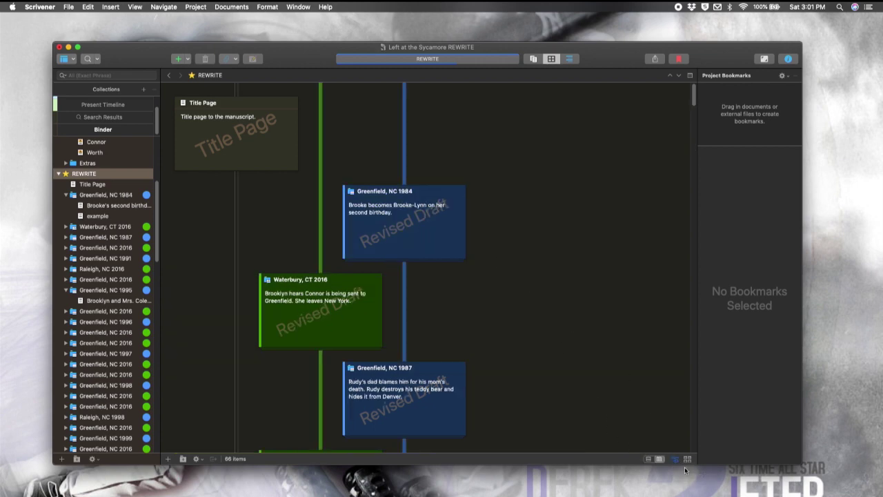
left_click(649, 459)
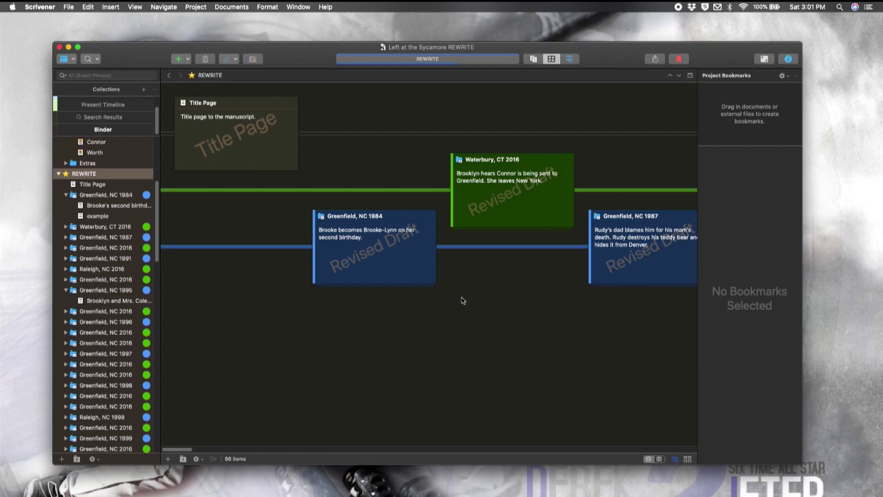
scroll(488, 297, "right", 5)
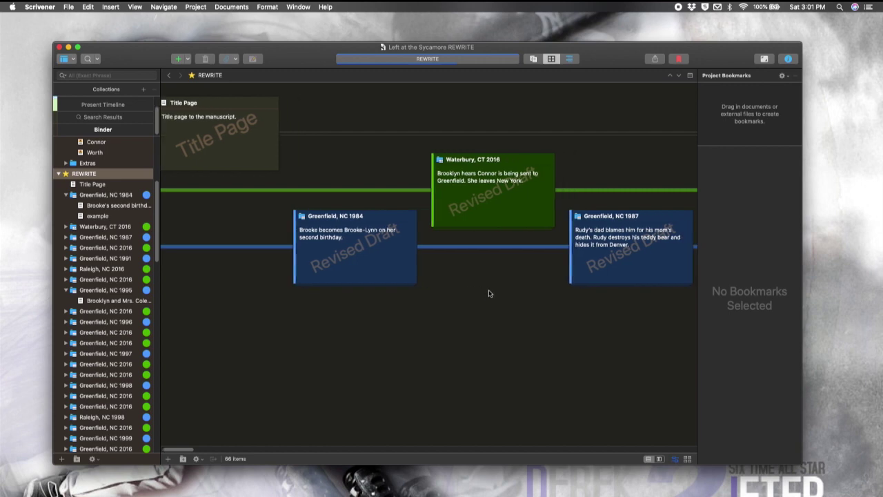
scroll(490, 298, "right", 15)
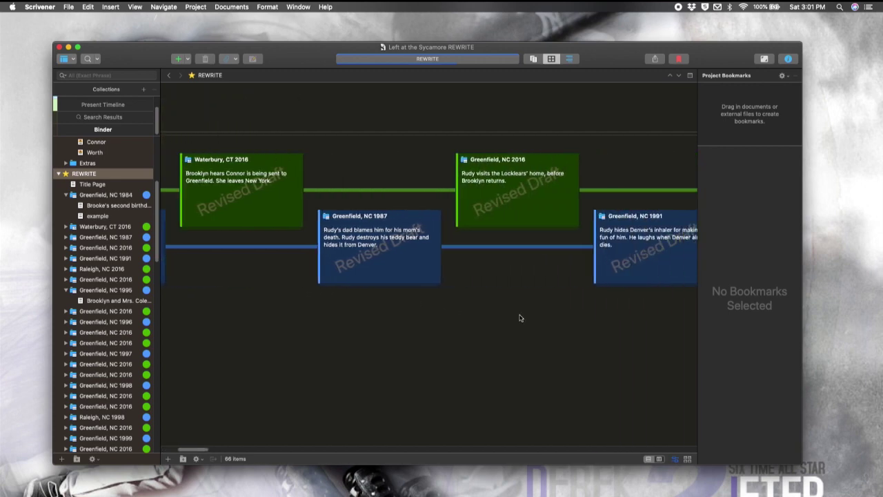
scroll(530, 314, "right", 1)
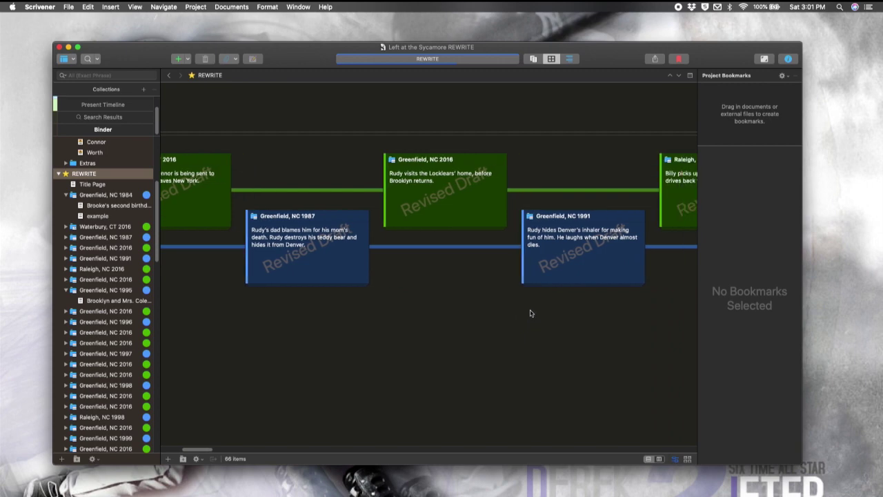